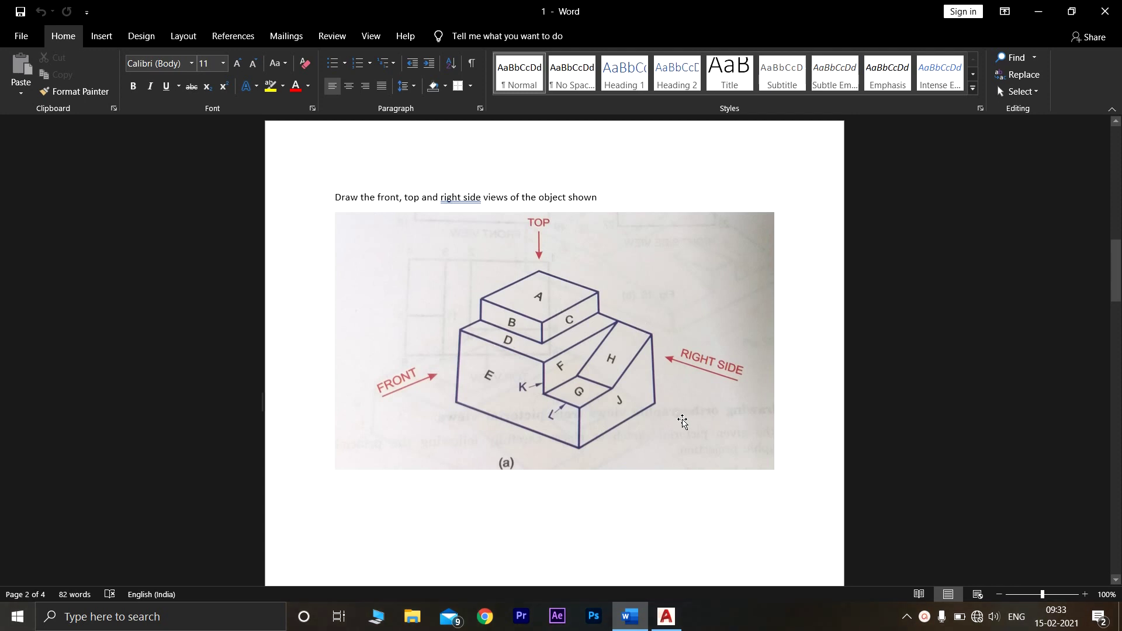
Step: Switch to AutoCAD and reset the model space limits, entering 210 for the lower left corner and 297 for the upper right corner
click(667, 620)
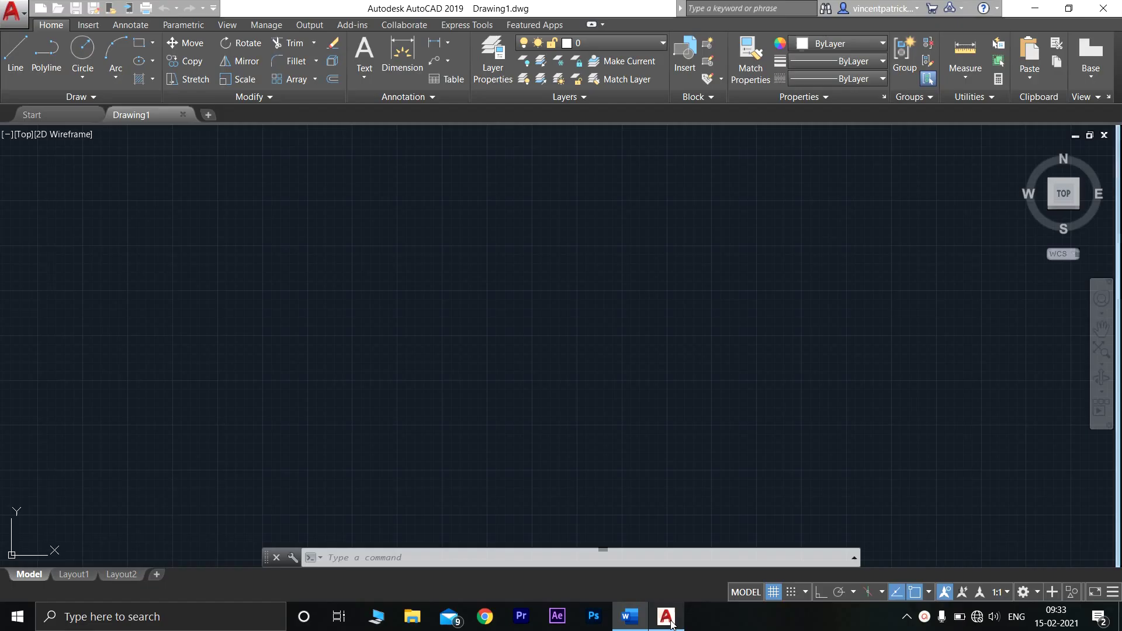
click(561, 558)
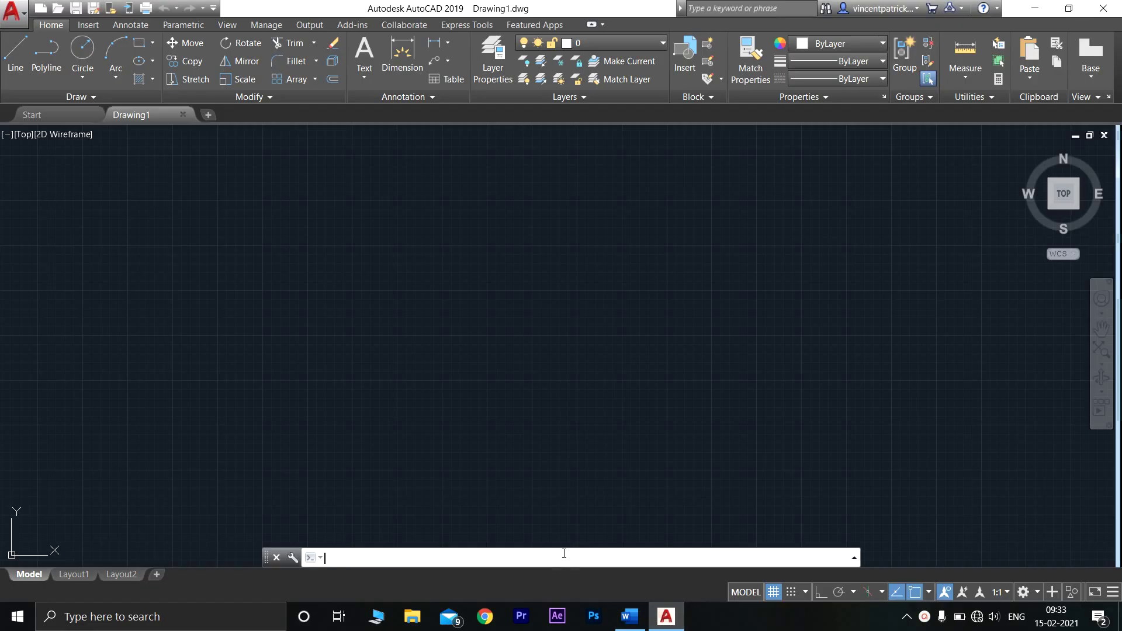
text(l)
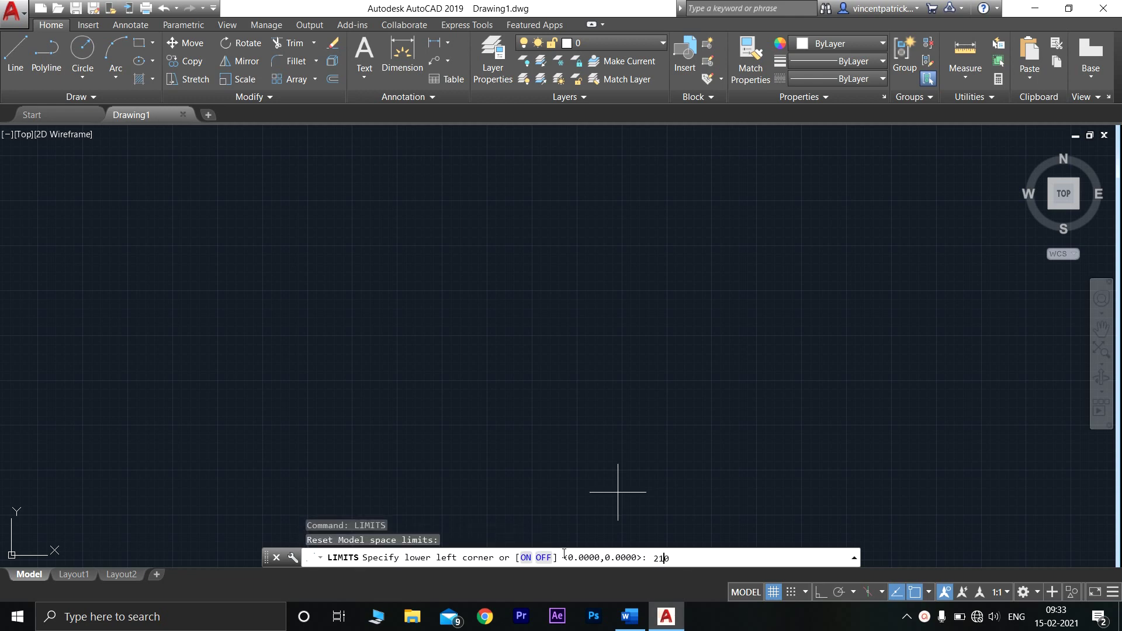
key(Return)
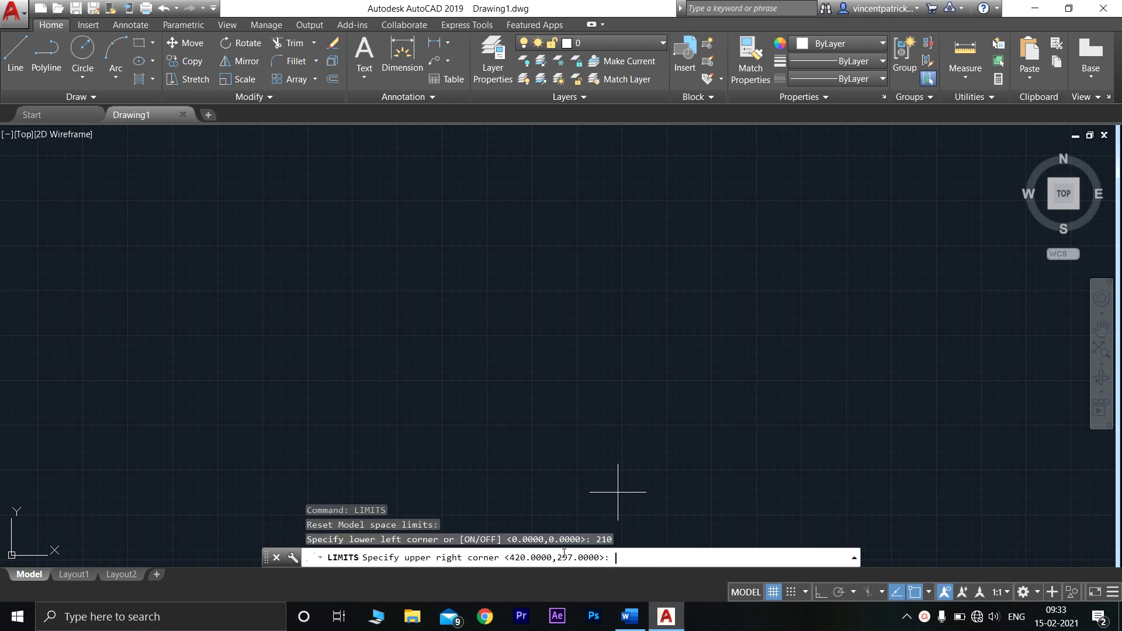
key(Return)
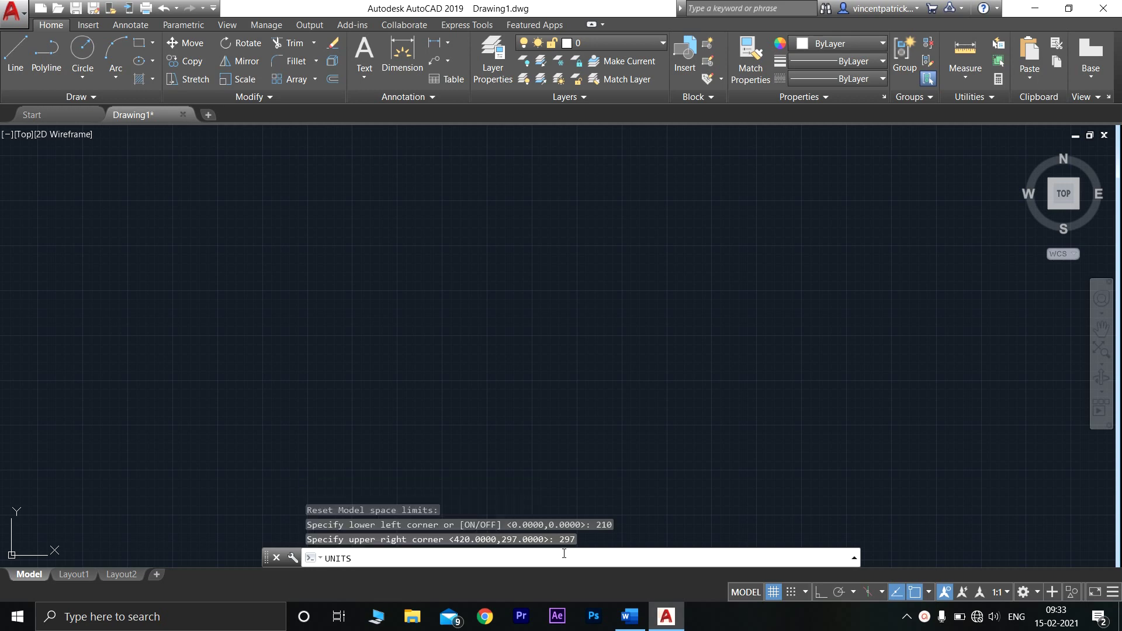
Step: Set the drawing units' length precision to 0
key(Return)
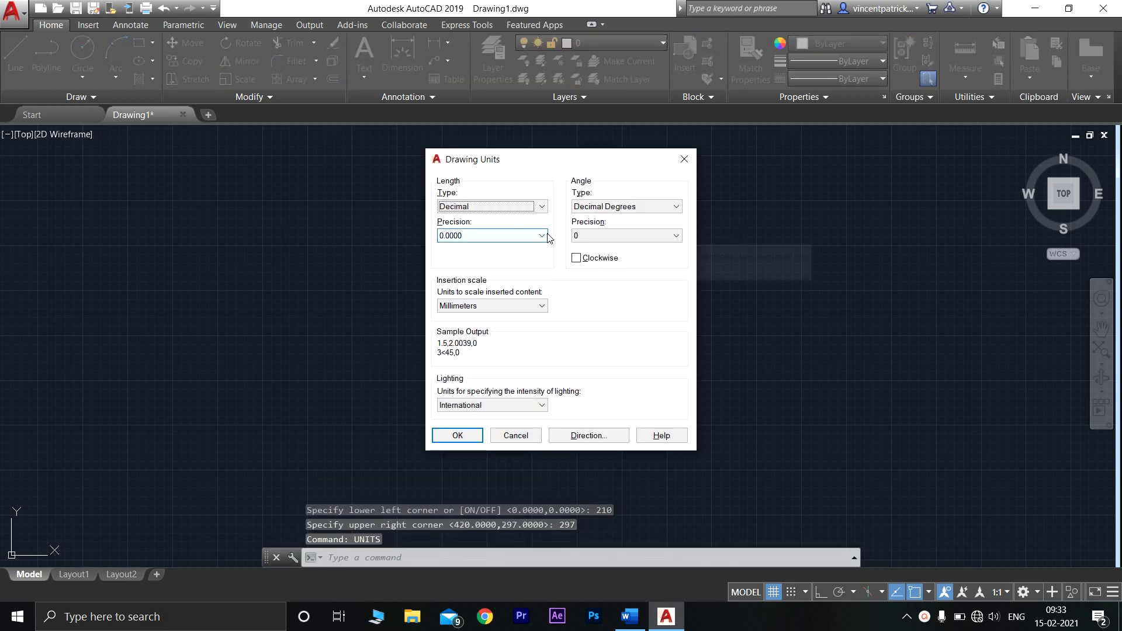
click(543, 235)
click(503, 247)
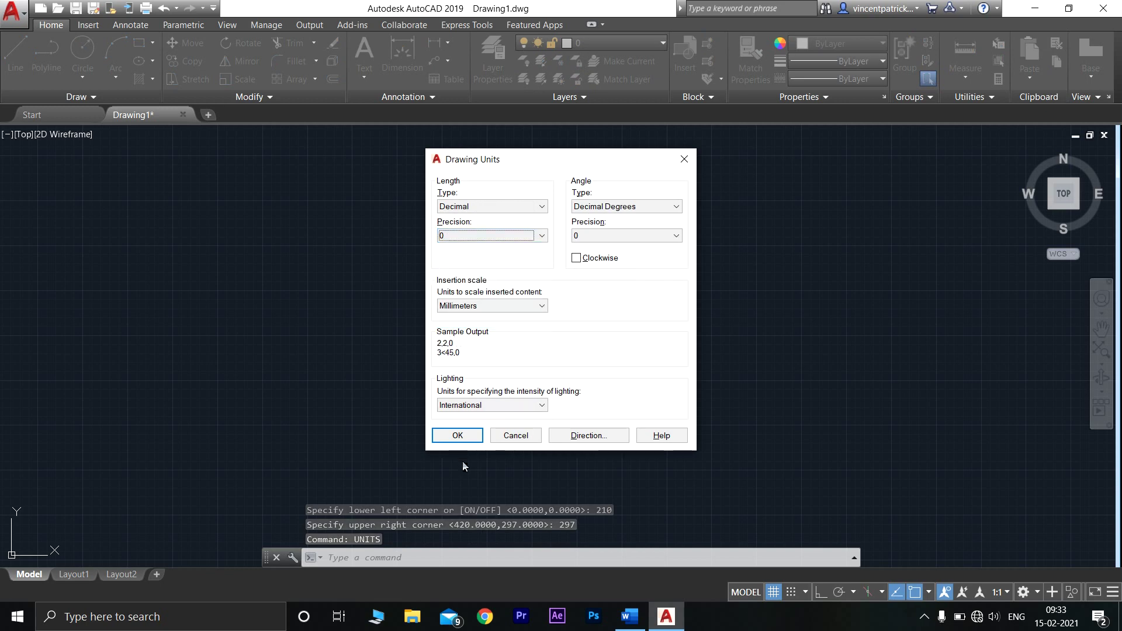
click(457, 436)
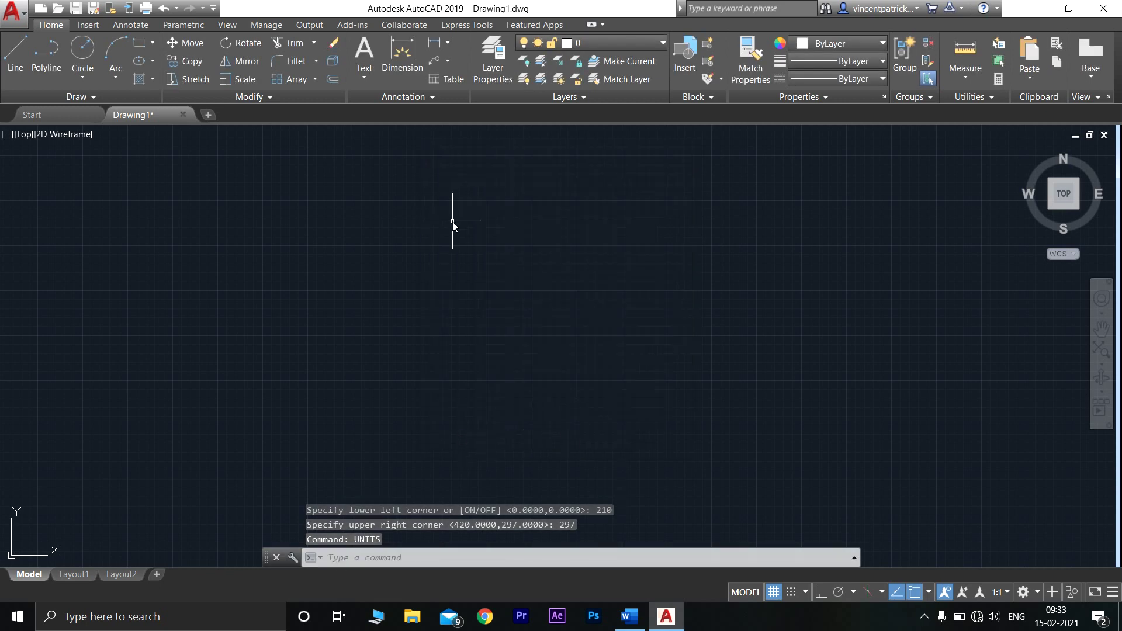
Step: Check the object's picture in Word, return to AutoCAD and draw a 10 mm vertical line downward with Ortho on
scroll(455, 257, up, 2)
scroll(478, 230, up, 2)
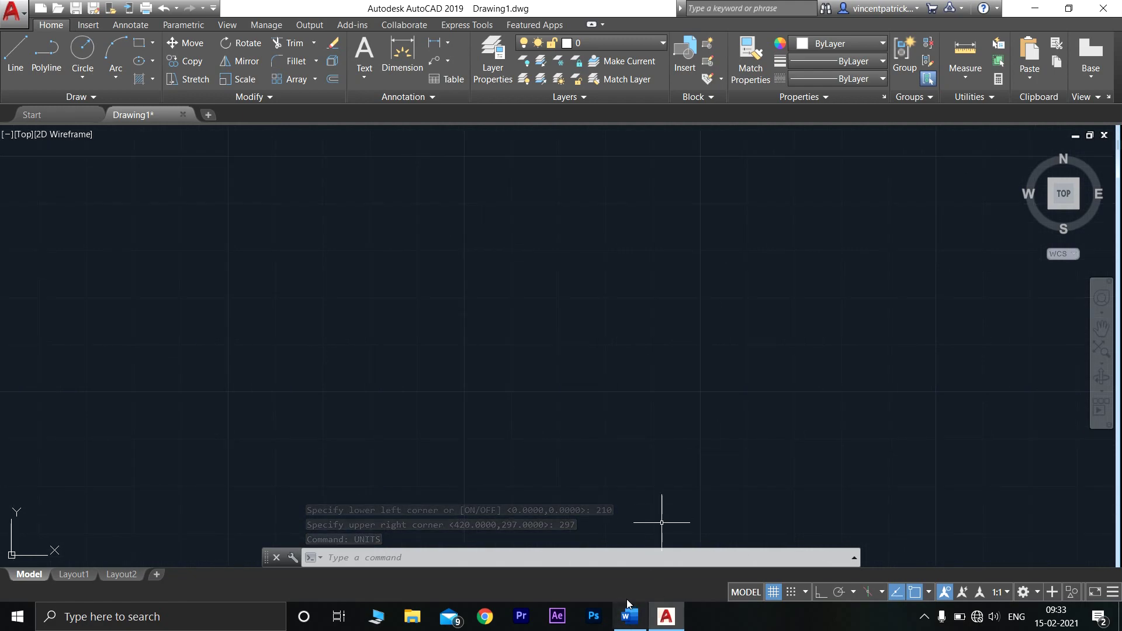
click(636, 621)
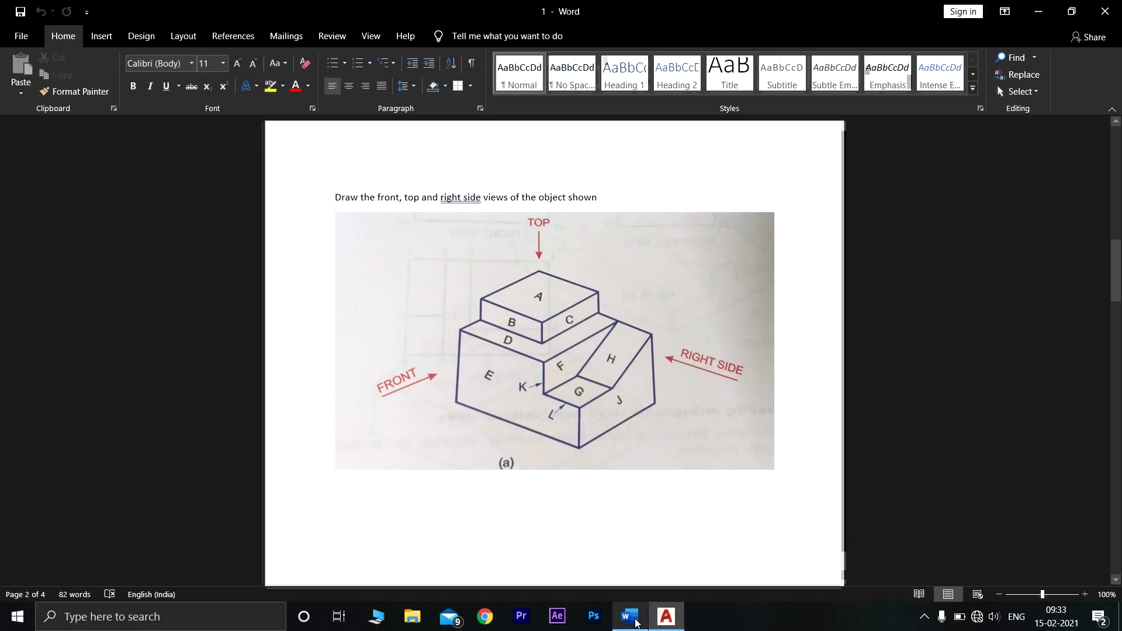
click(666, 616)
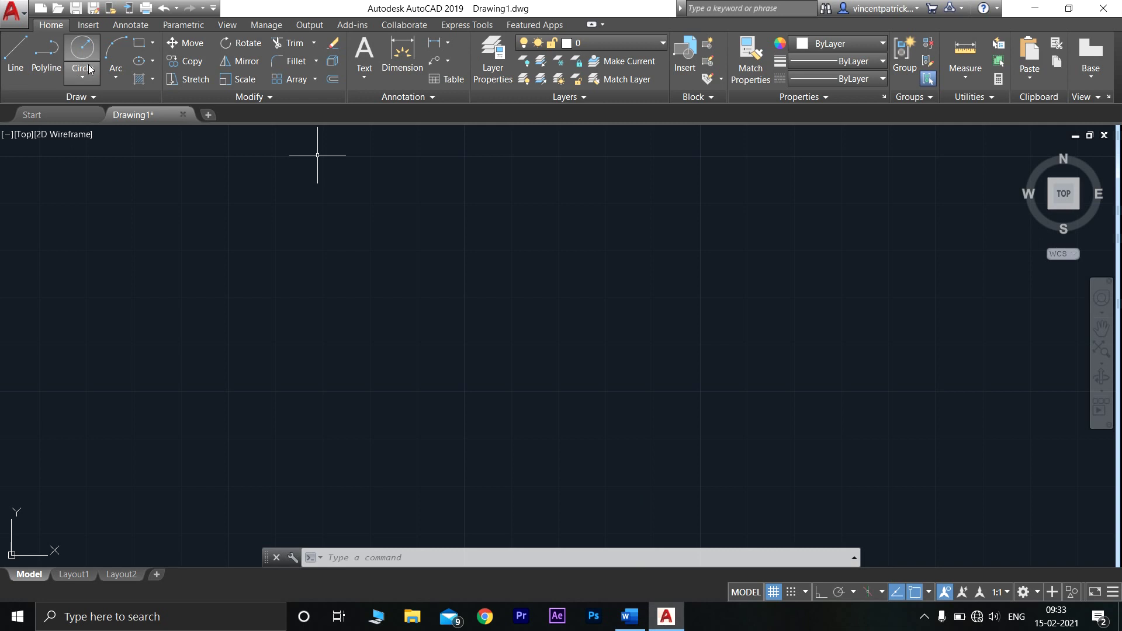
click(16, 65)
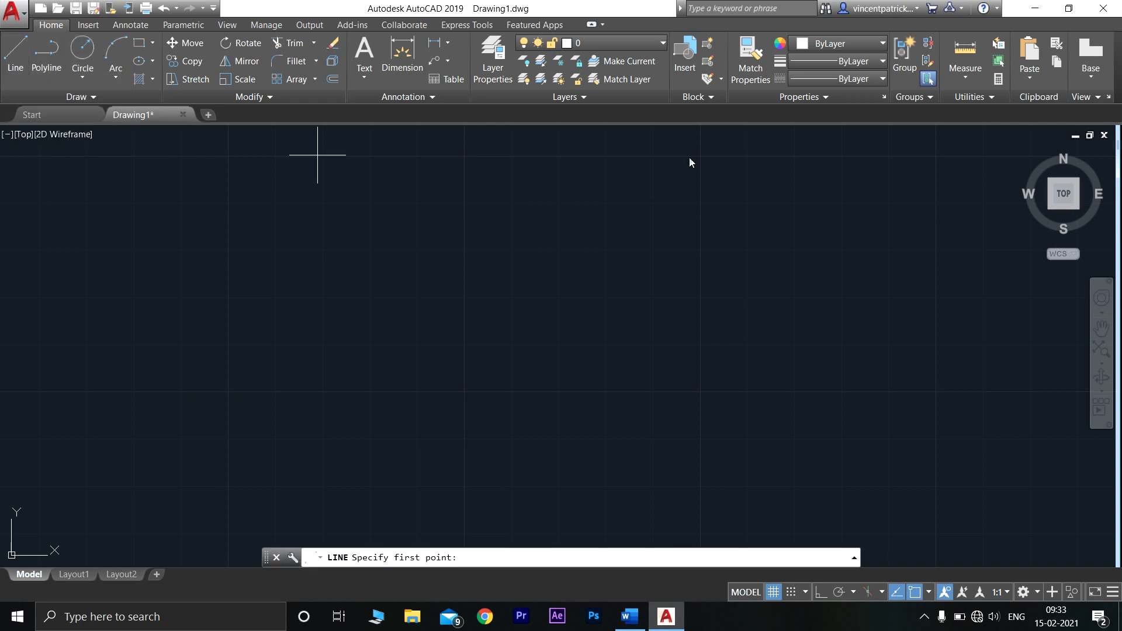
click(491, 245)
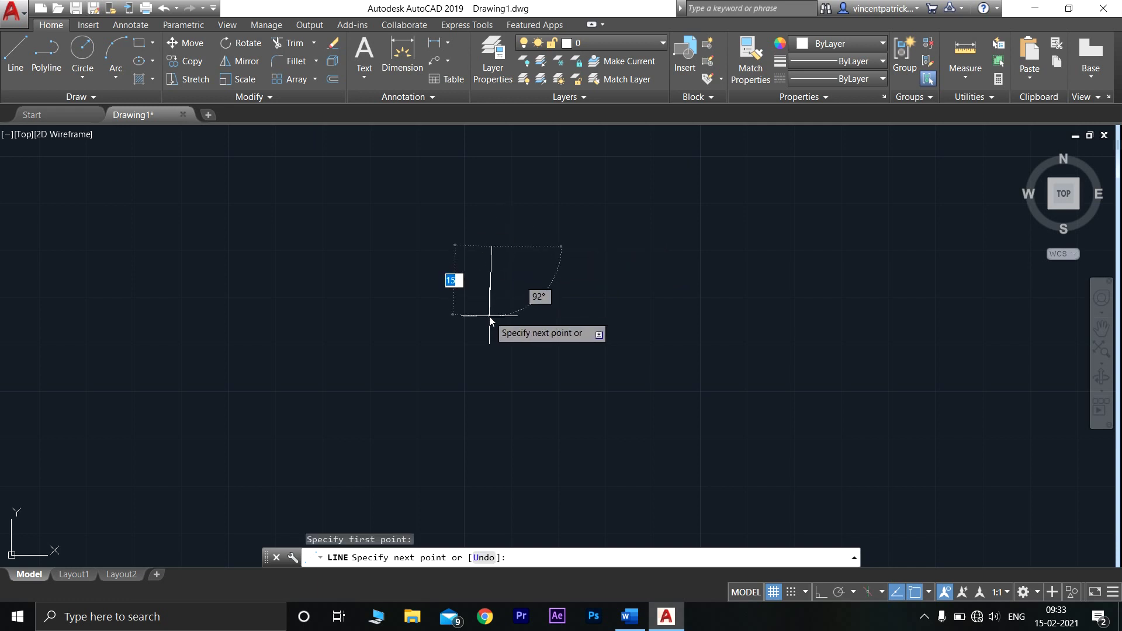
click(820, 592)
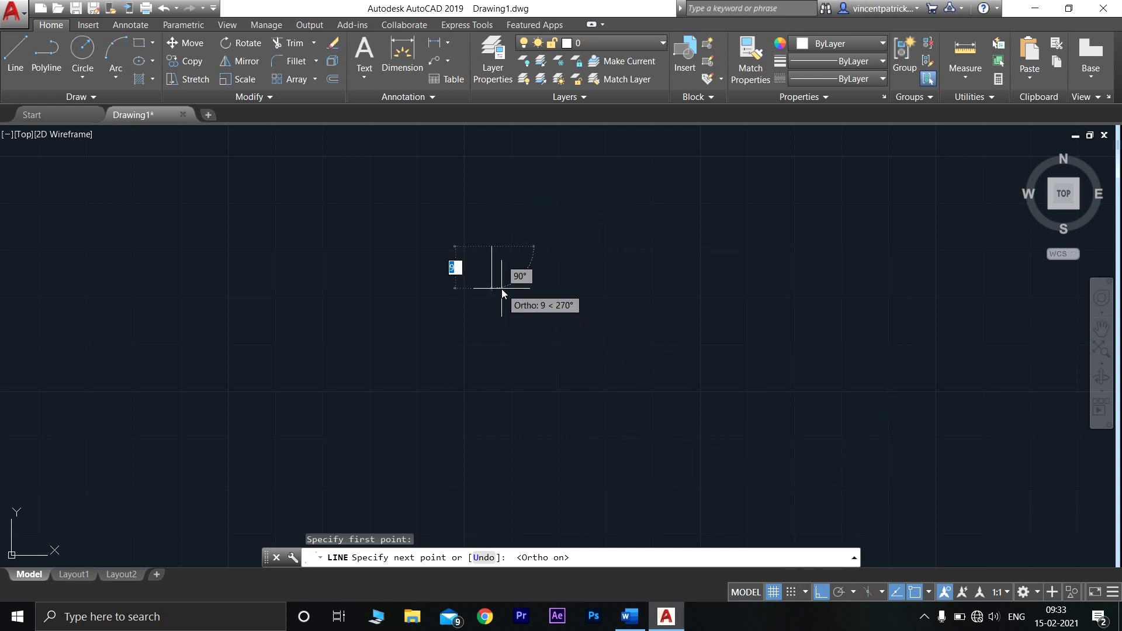
text(10)
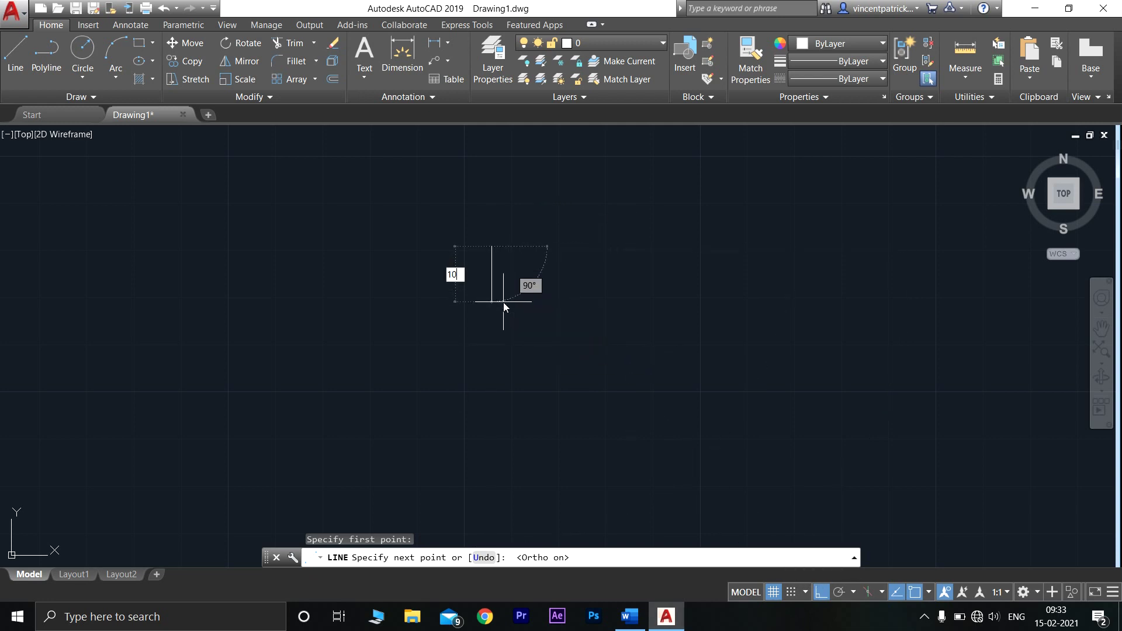
key(Return)
key(Return)
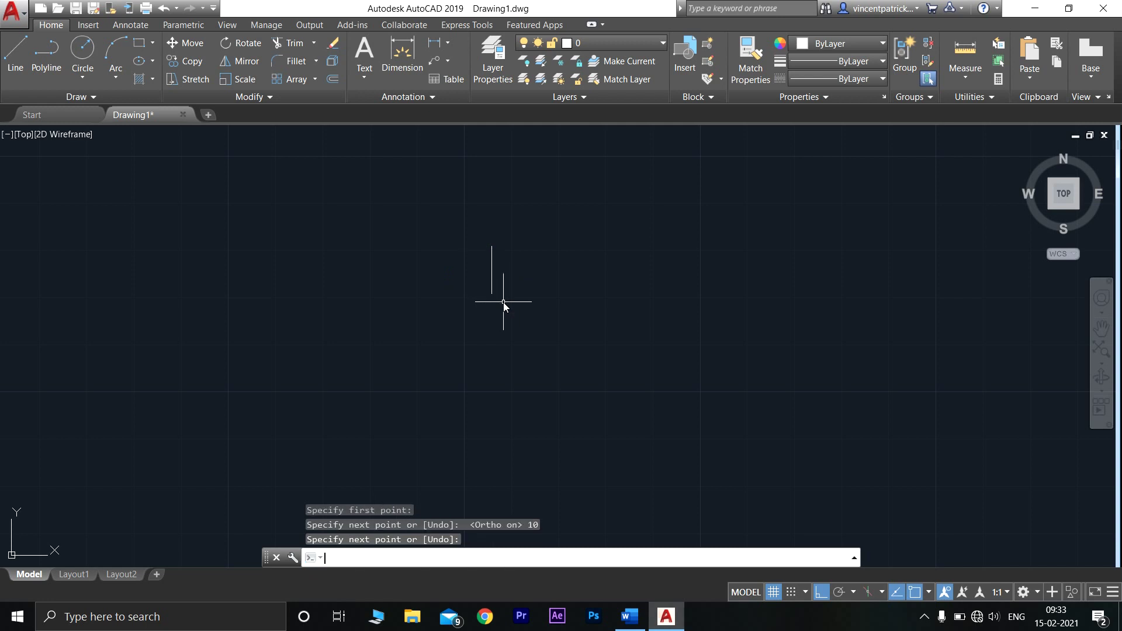
Step: Draw a second 10 mm vertical line upward from the upper end of the existing line
click(4, 51)
scroll(350, 239, up, 2)
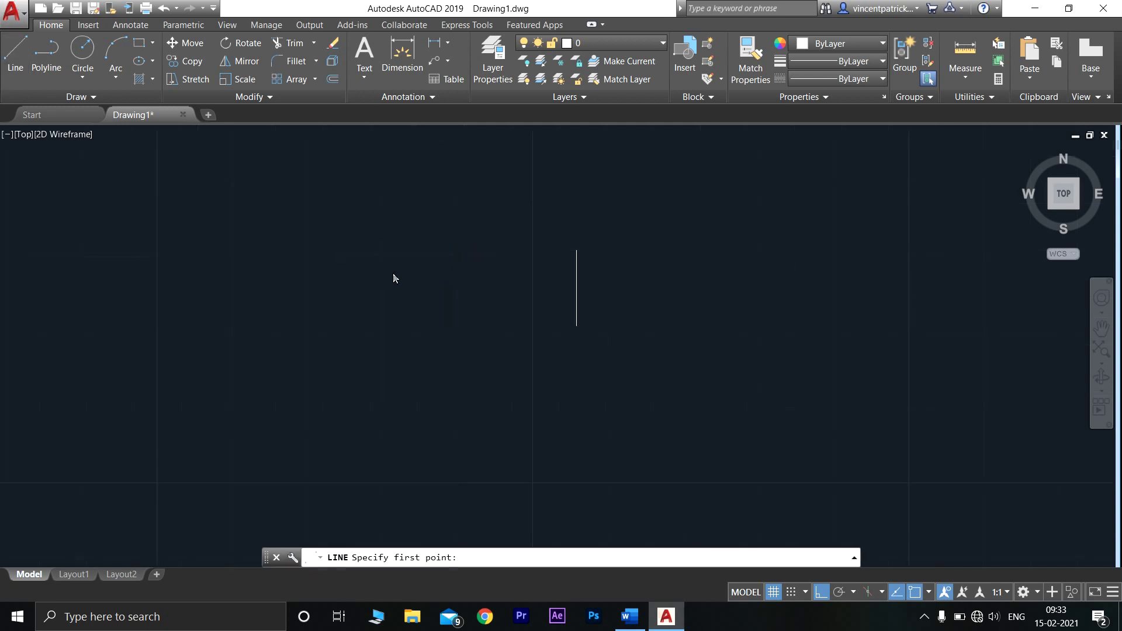
scroll(706, 313, down, 1)
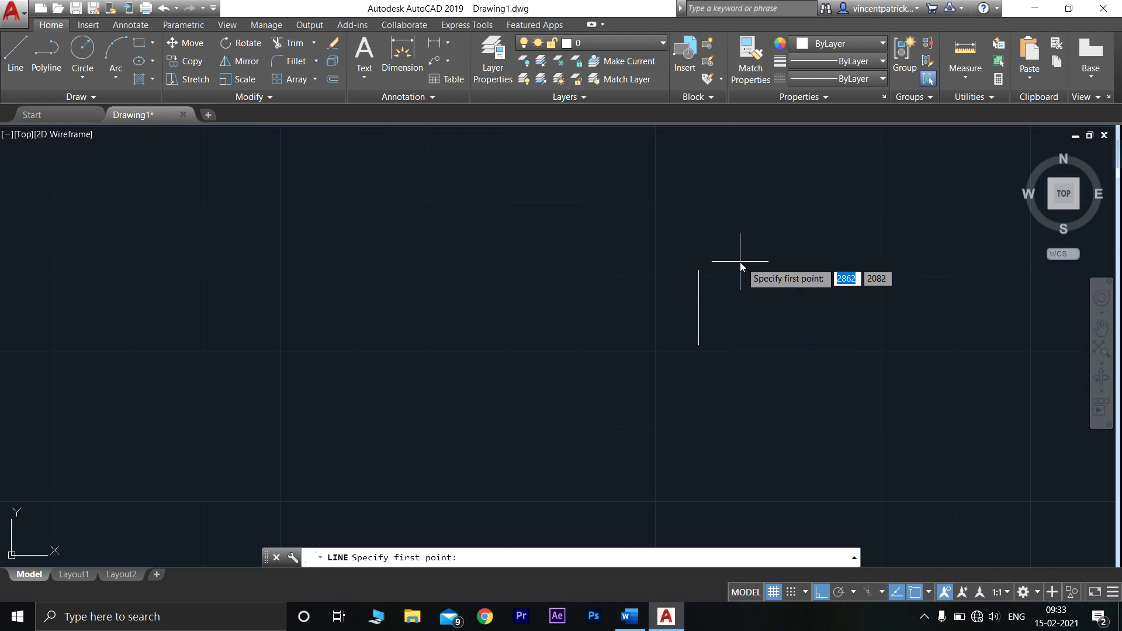
click(699, 270)
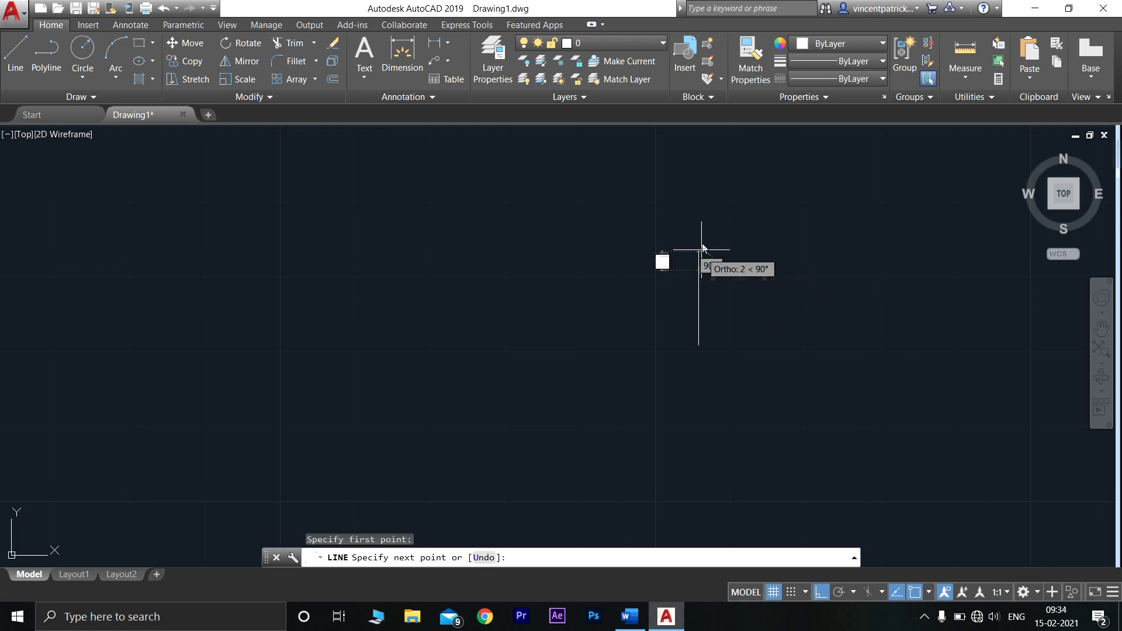
text(1)
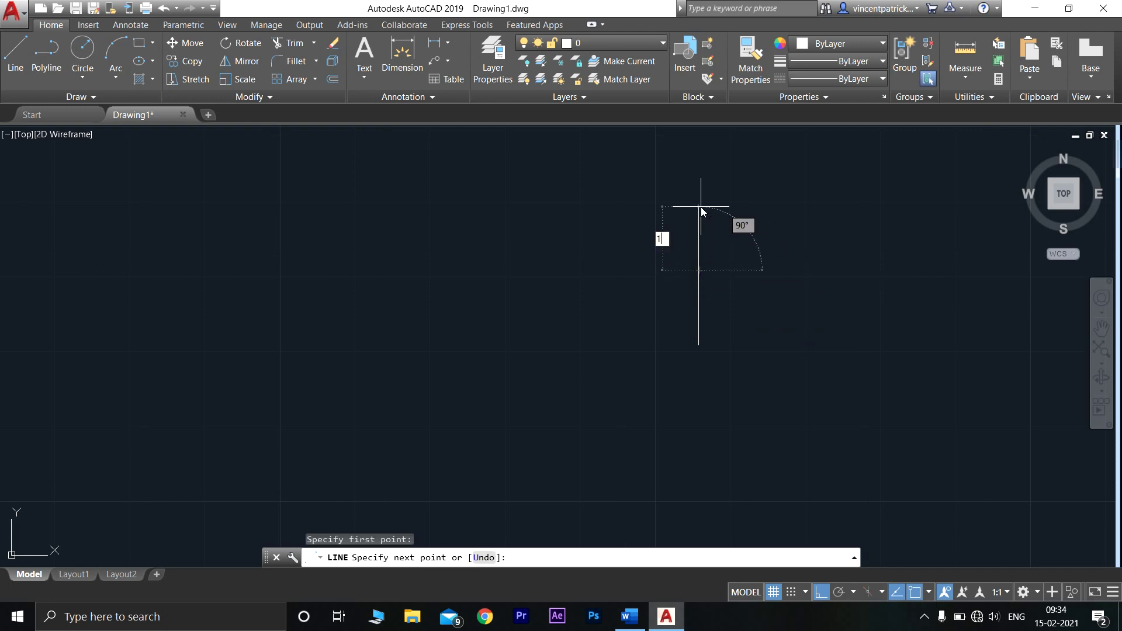
text(0)
key(Return)
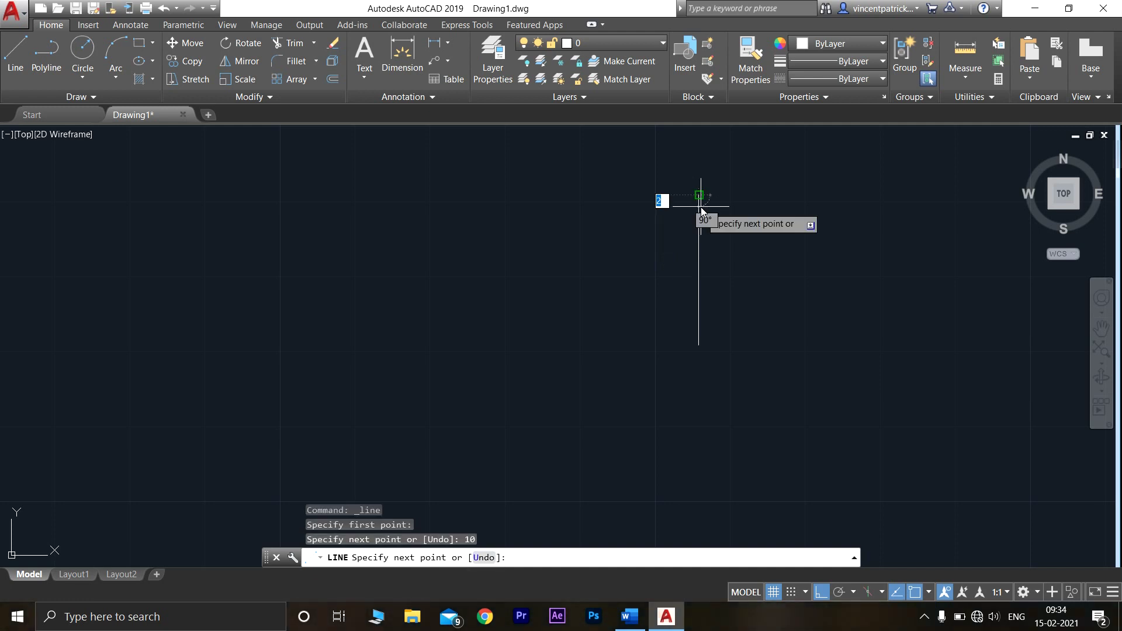
key(Escape)
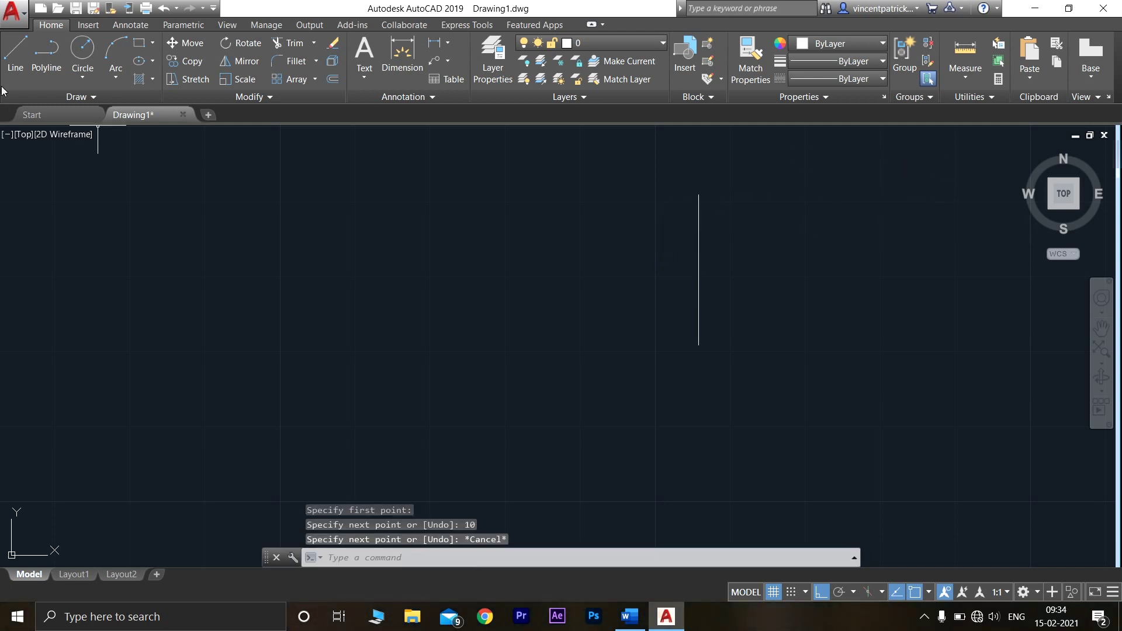
Step: Draw a horizontal line about 25 mm long to the left from the junction of the two vertical lines
key(Return)
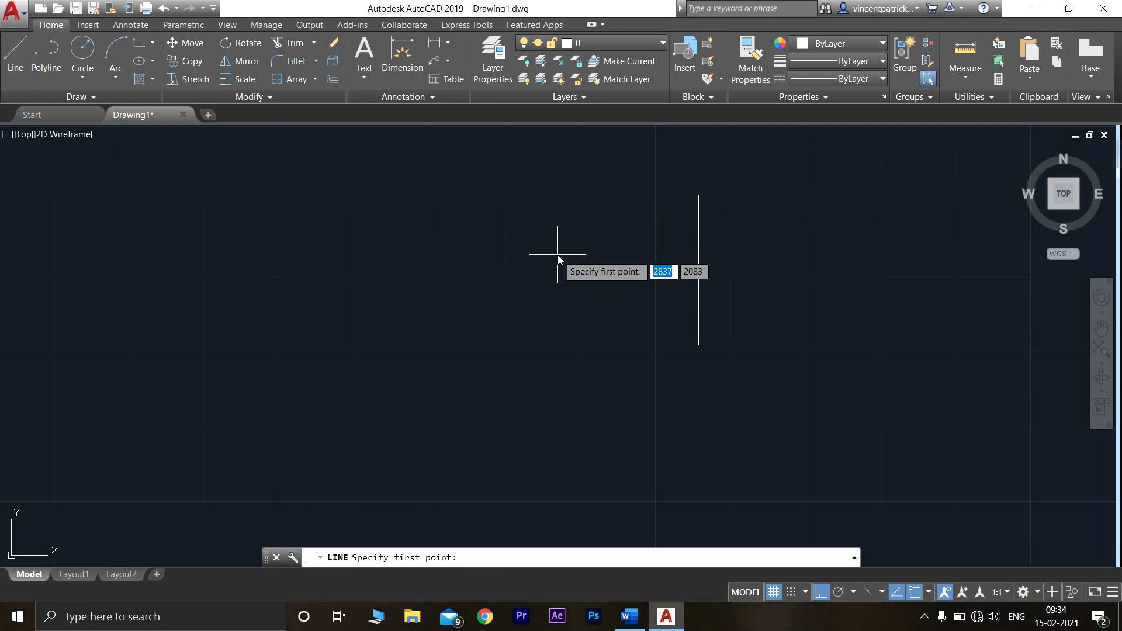
click(698, 270)
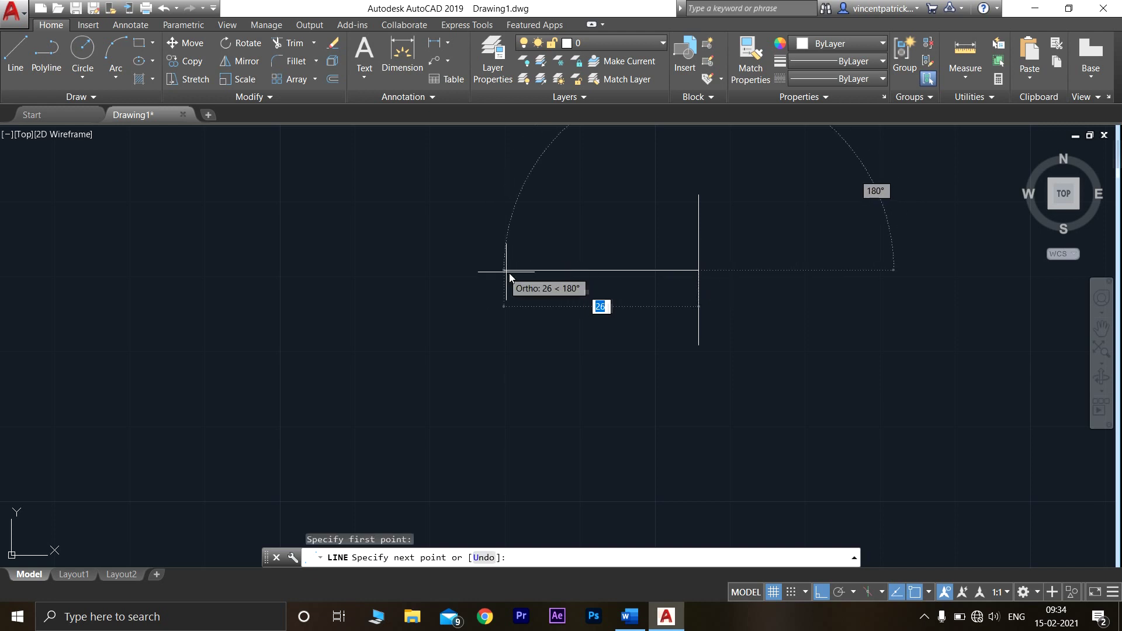
click(512, 270)
key(Return)
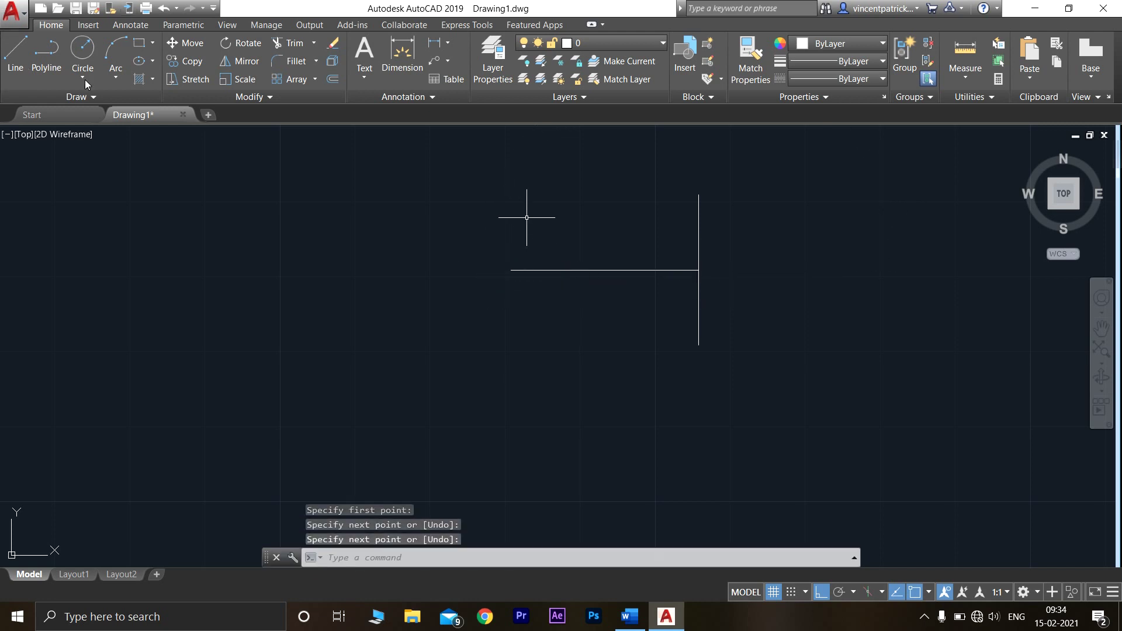
Step: From the horizontal line's left end, draw a line 5 mm up and then 10 mm straight down to form the short vertical edge
click(15, 74)
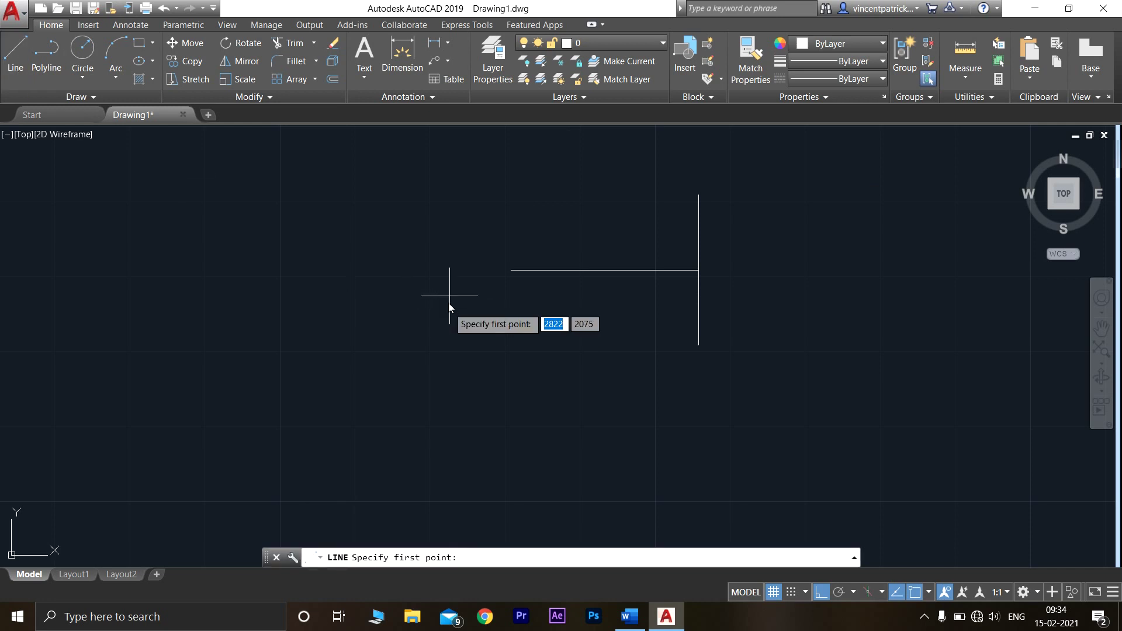
click(511, 269)
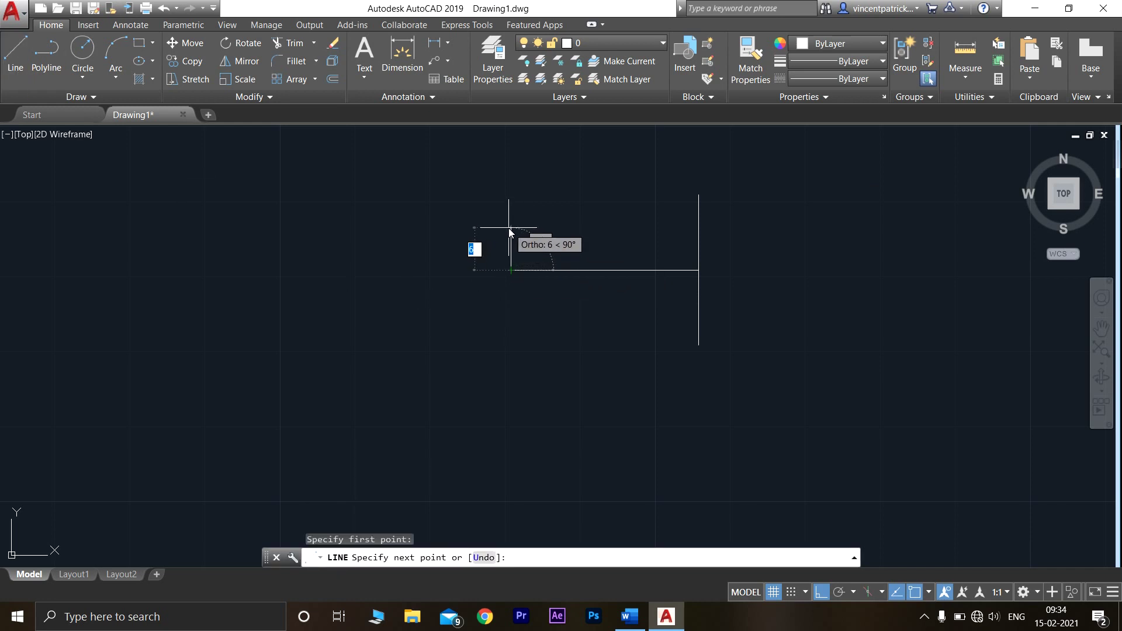
key(BackSpace)
text(5)
key(Return)
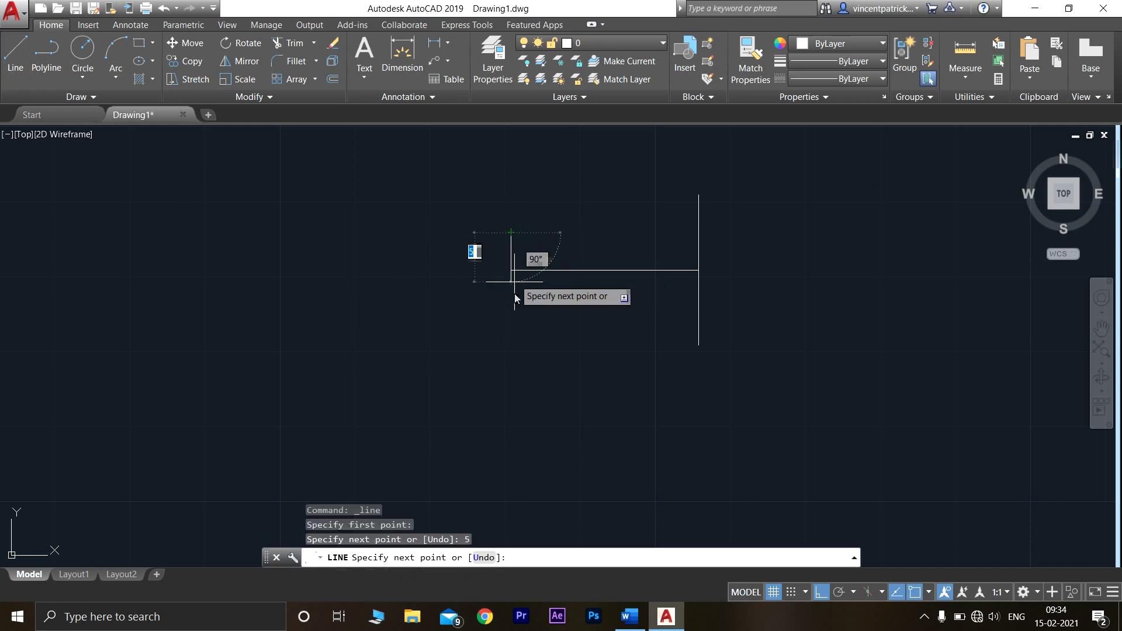
text(10)
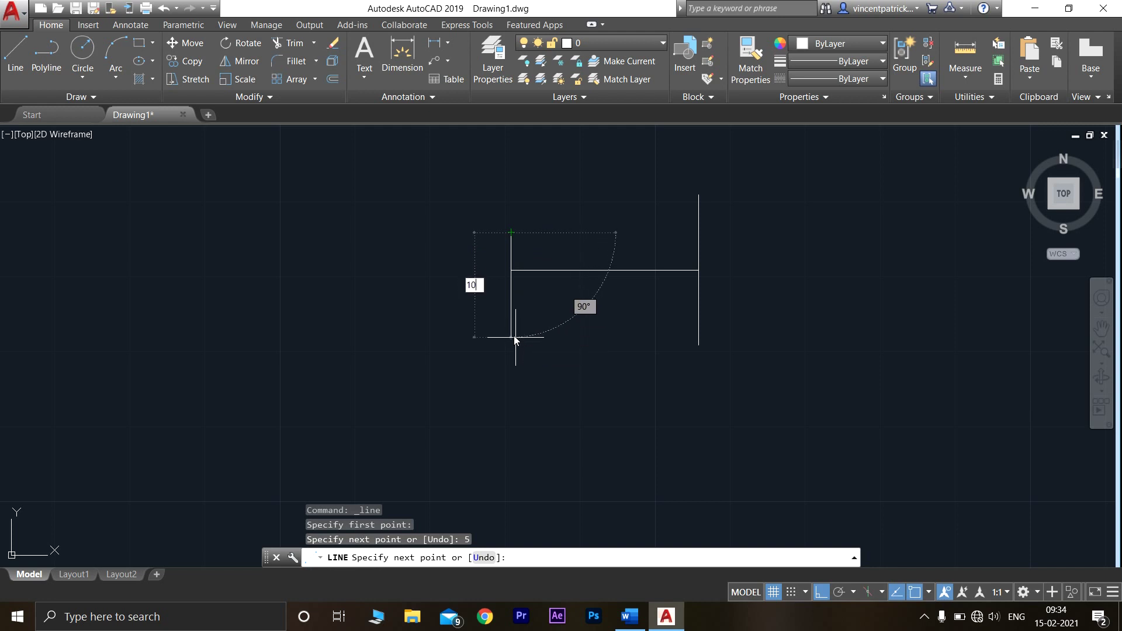
key(Return)
key(Escape)
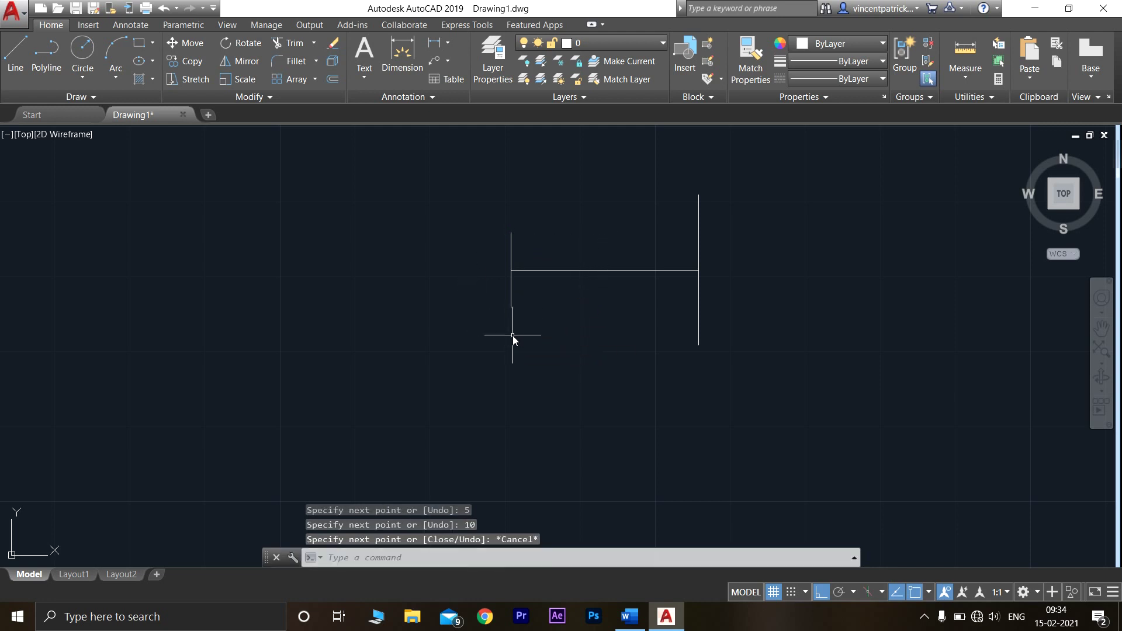
Step: Turn Ortho off and join the upper ends of the short and long vertical edges with a sloping line
click(820, 592)
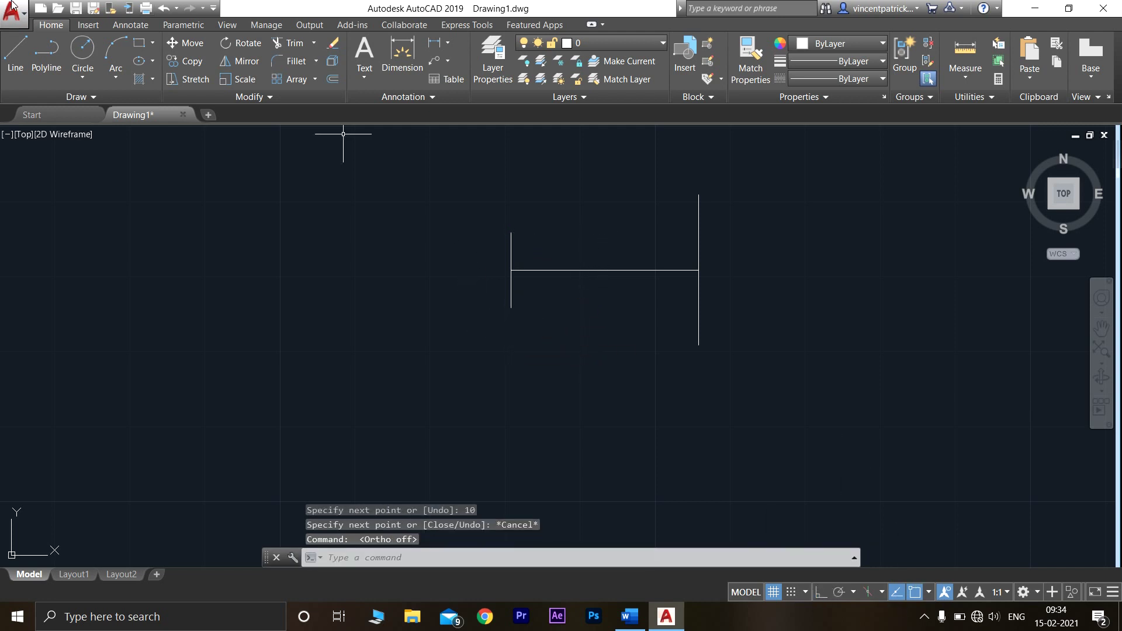
click(15, 58)
click(510, 236)
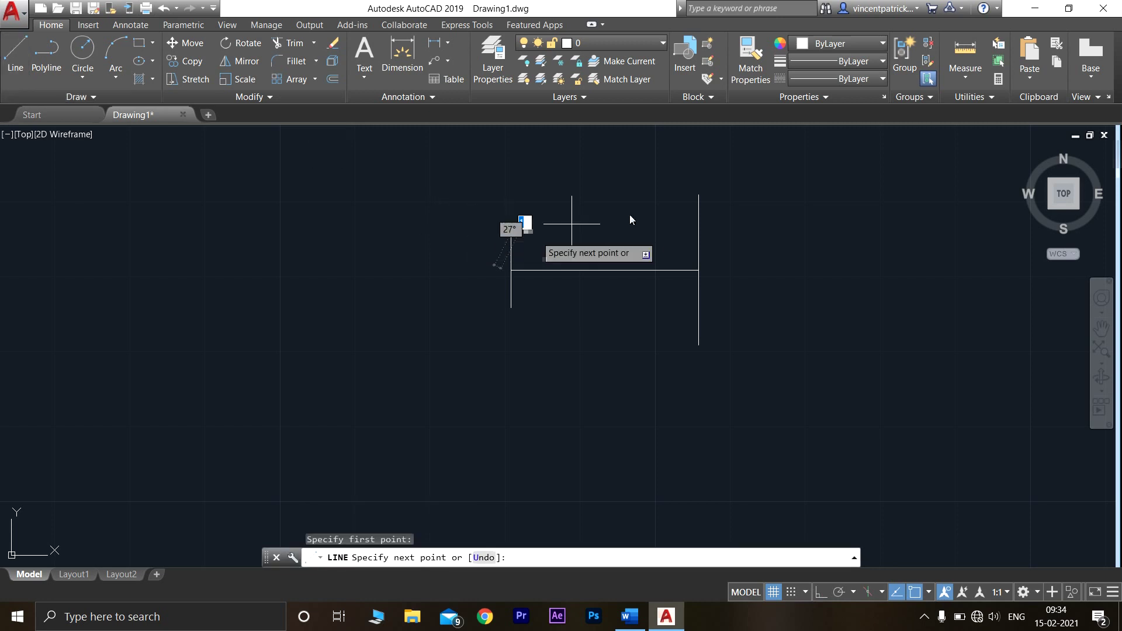
click(699, 196)
key(Return)
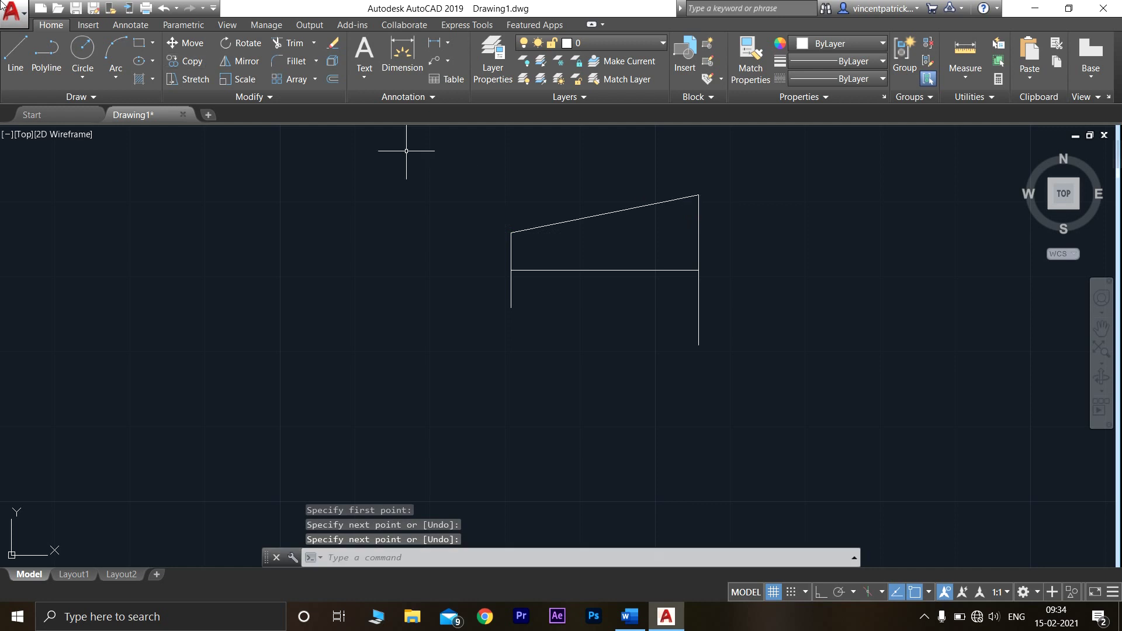
Step: Join the lower ends of the short and long vertical edges with a sloping line
click(7, 62)
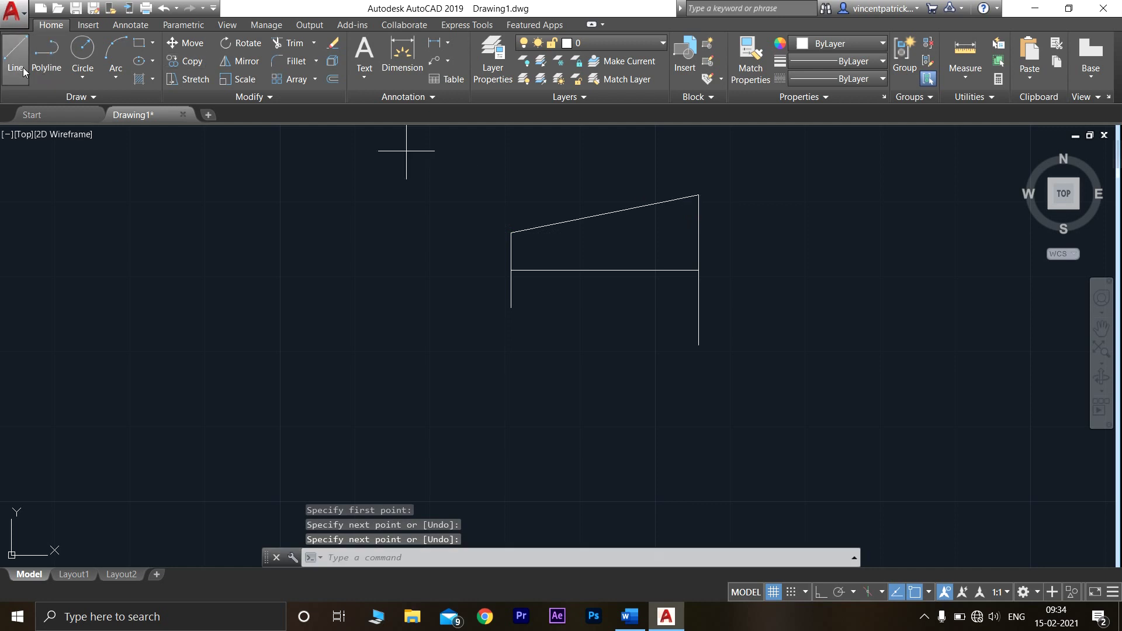
click(511, 307)
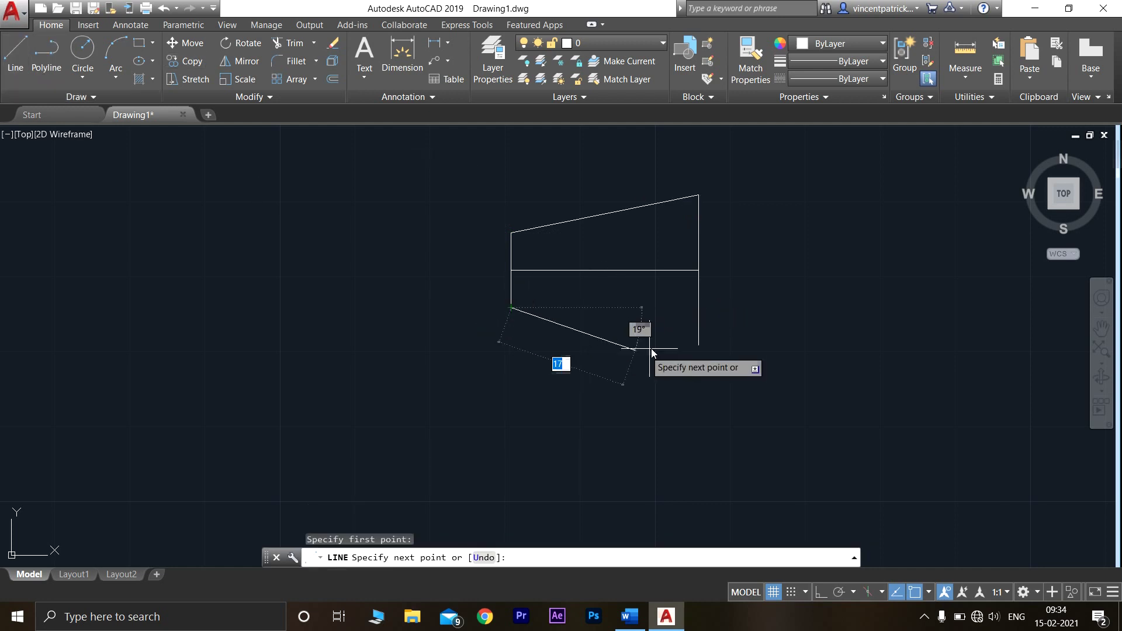
click(699, 345)
key(Return)
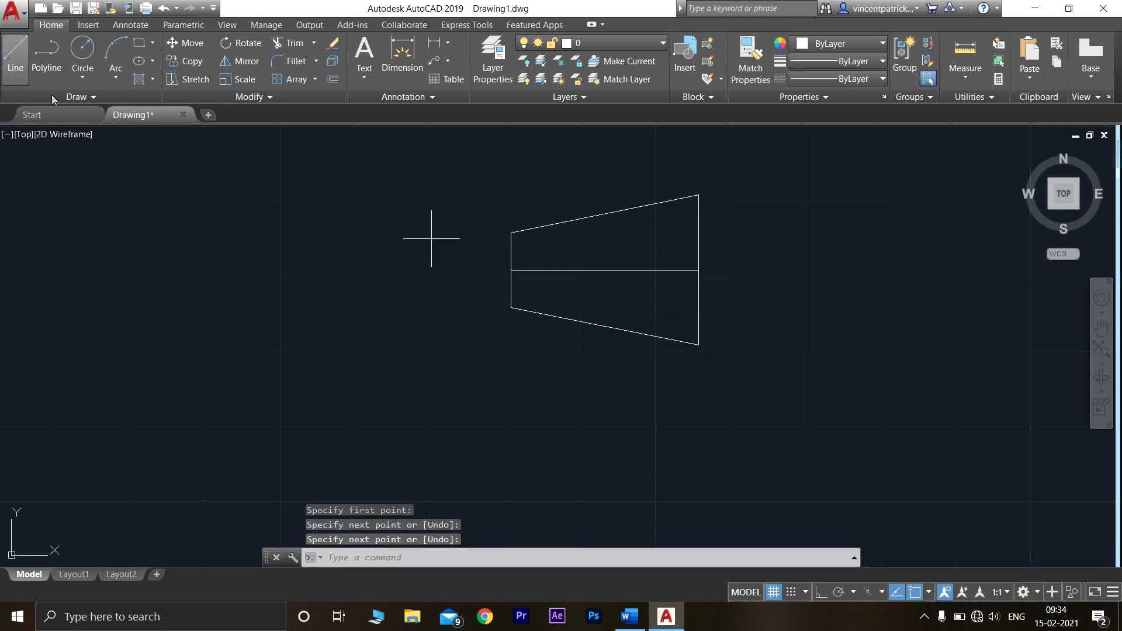
Step: Draw a horizontal centre line leftward from the midpoint of the short vertical edge, extending well outside the tapered outline
click(15, 58)
click(510, 270)
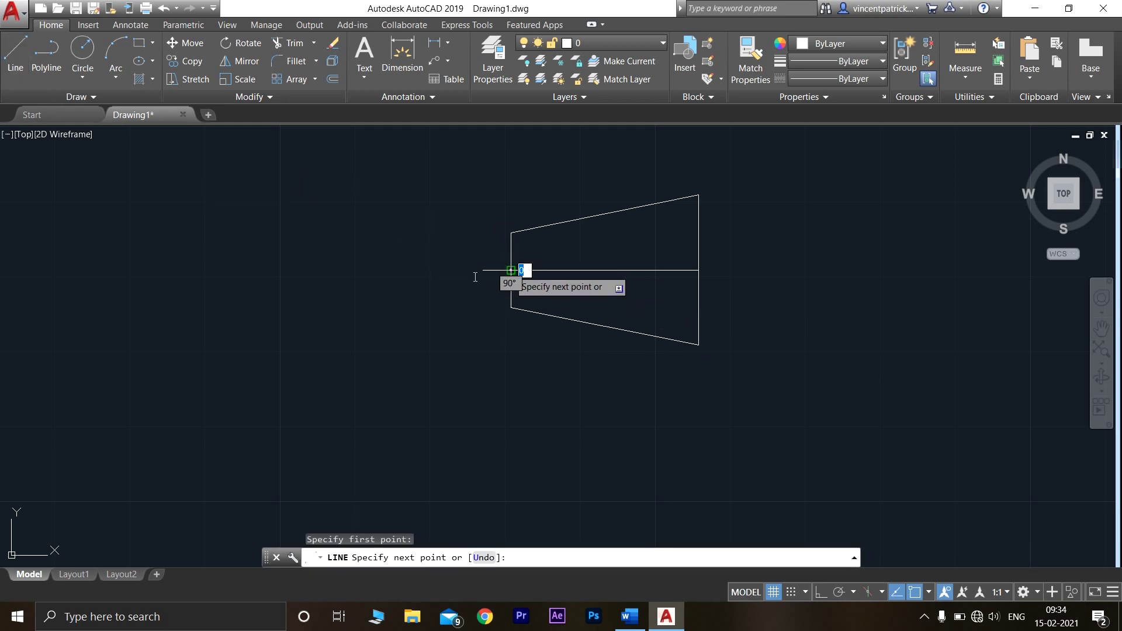
click(335, 270)
key(Return)
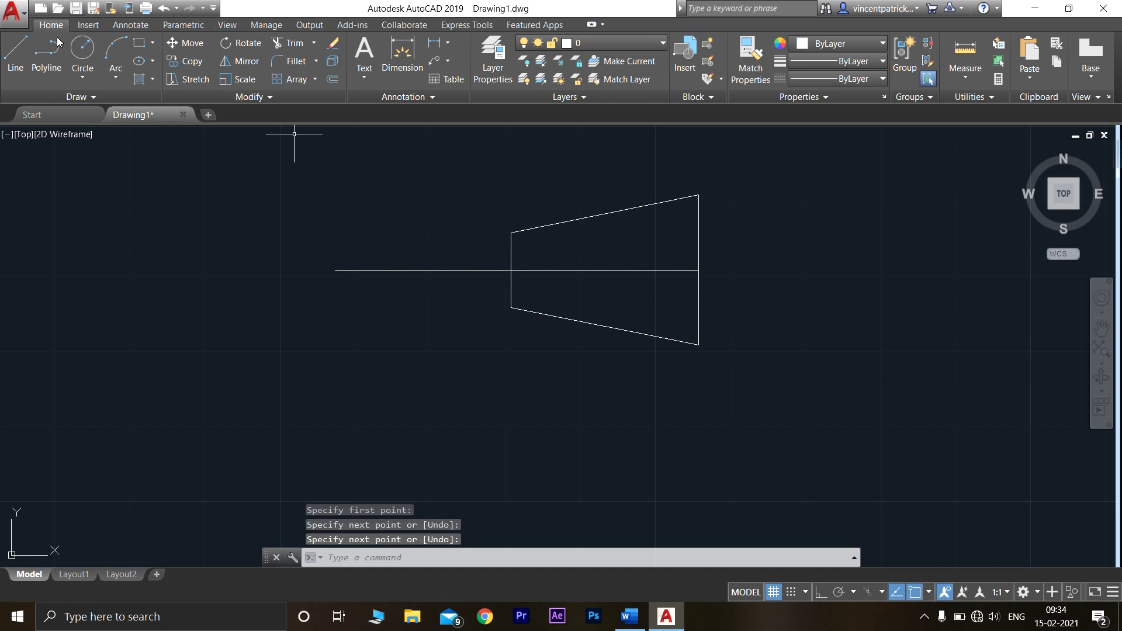
Step: Draw a circle of radius 5 mm centred on the left end of the horizontal line
click(83, 49)
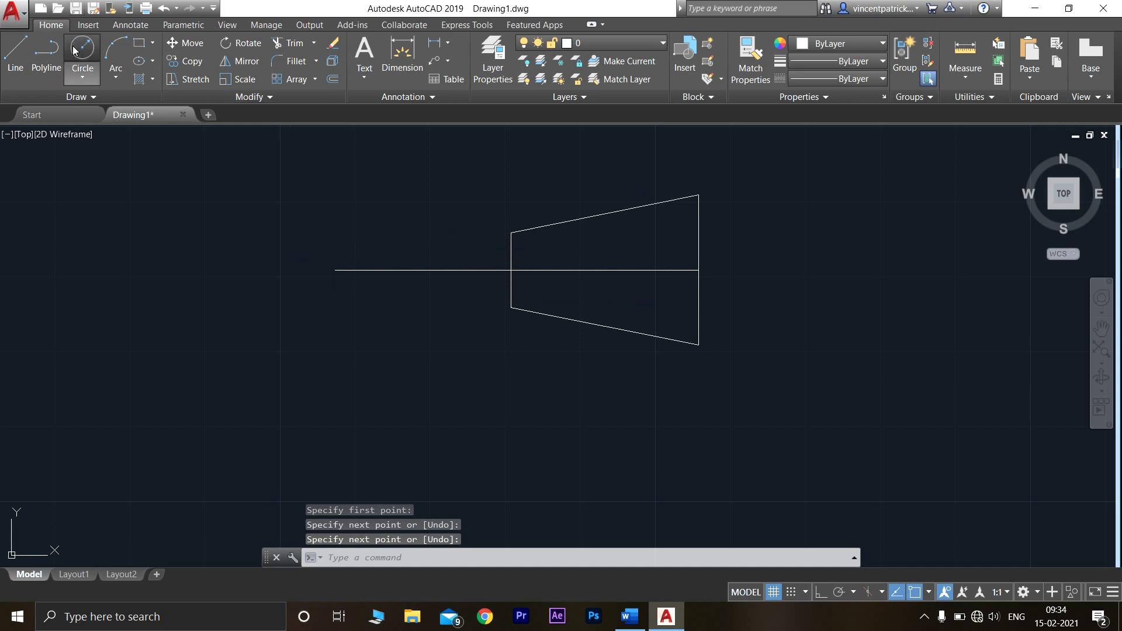
click(334, 270)
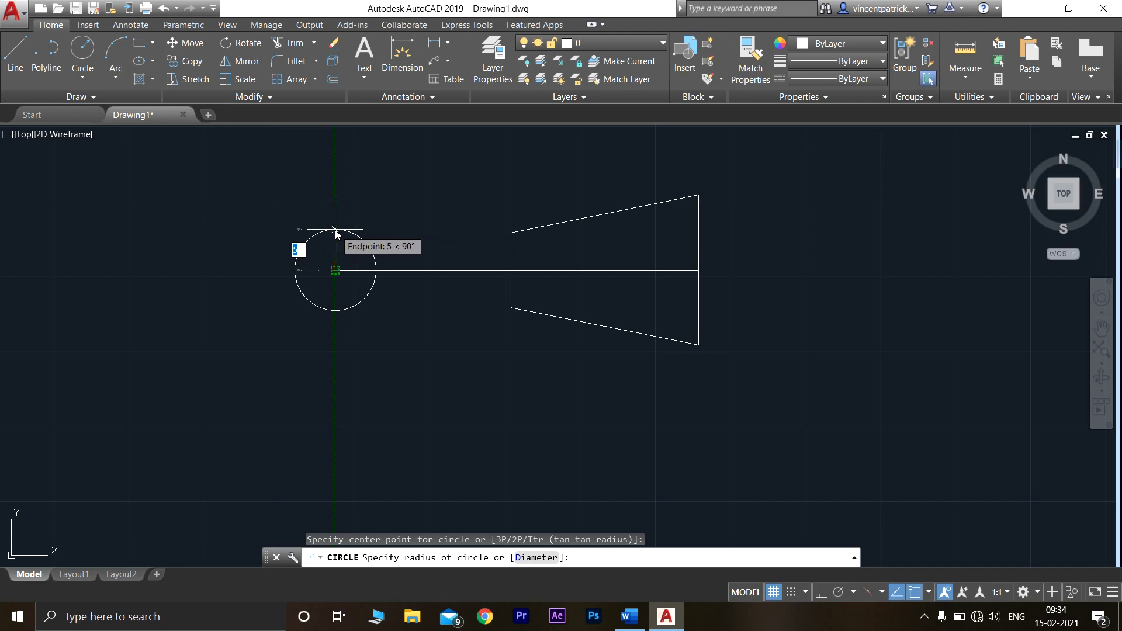
key(Return)
key(Return)
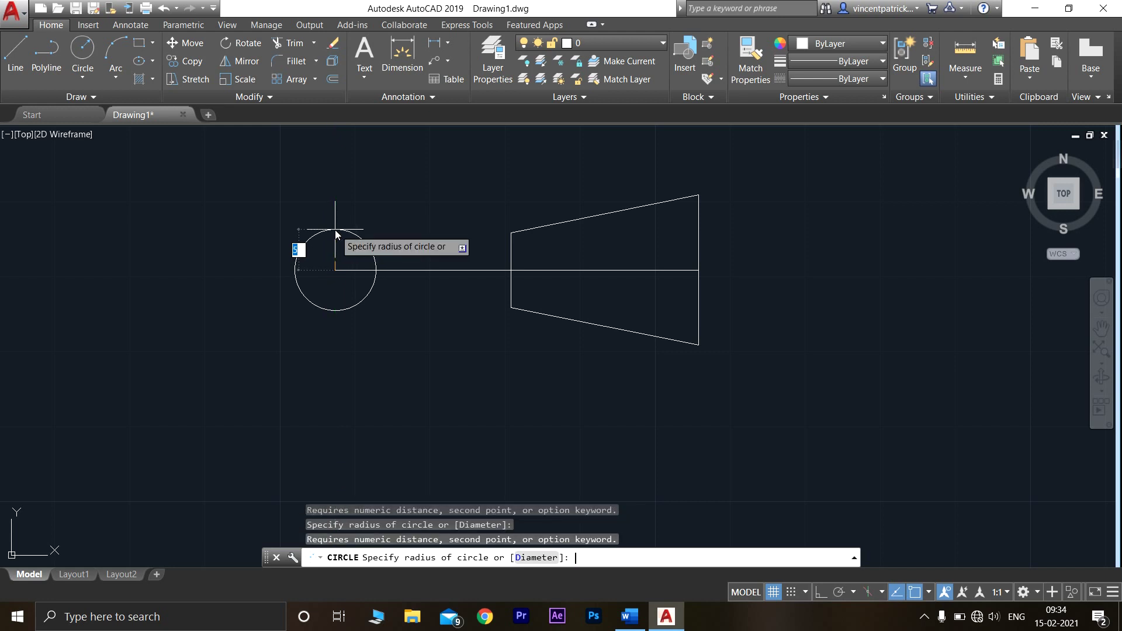
text(5)
key(Return)
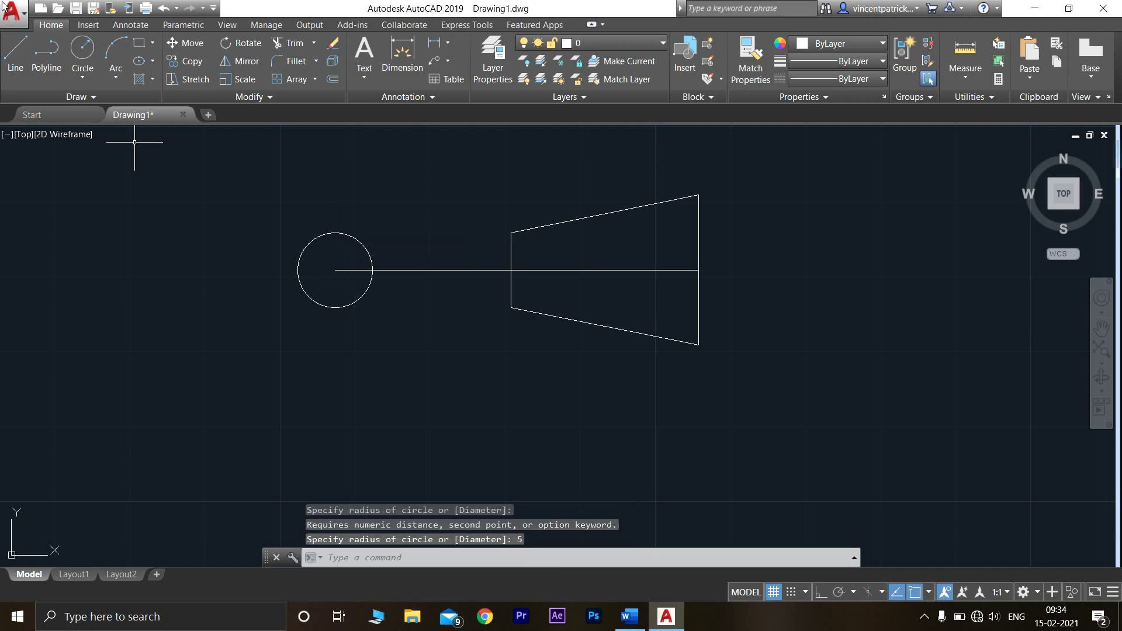
click(18, 52)
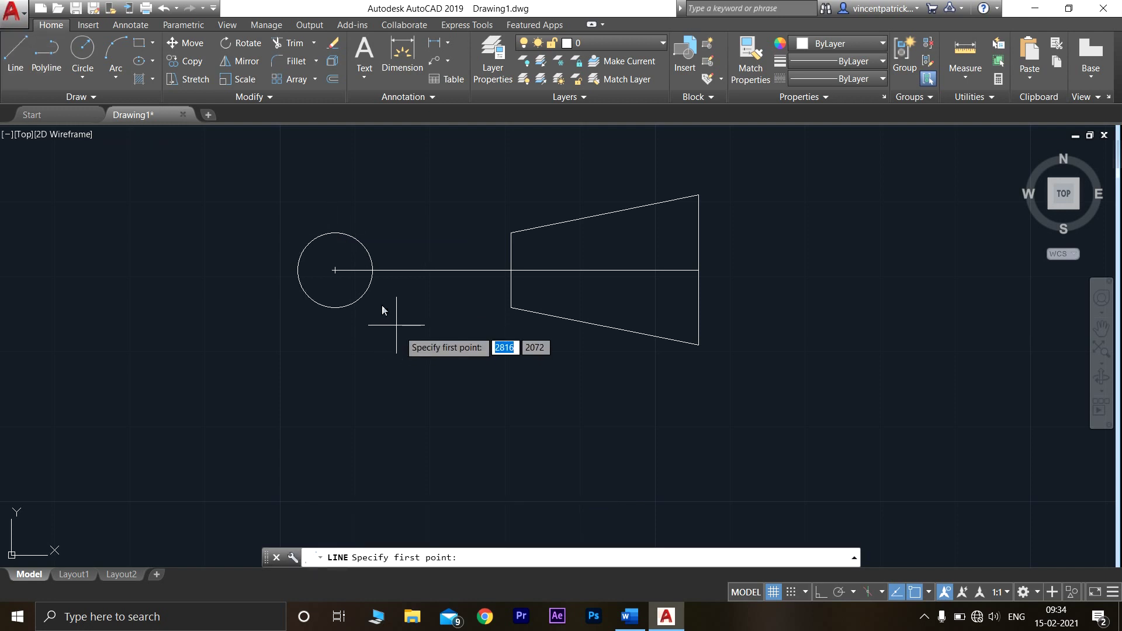
click(336, 271)
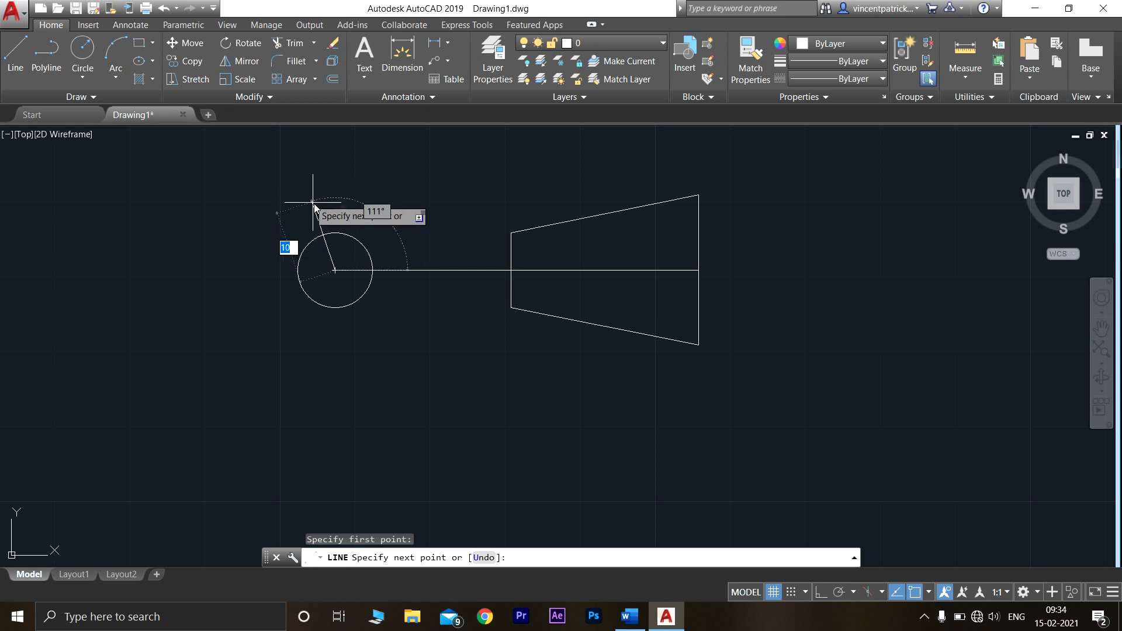
key(Escape)
Step: Draw a concentric circle of radius 10 mm around the 5 mm radius circle
click(89, 42)
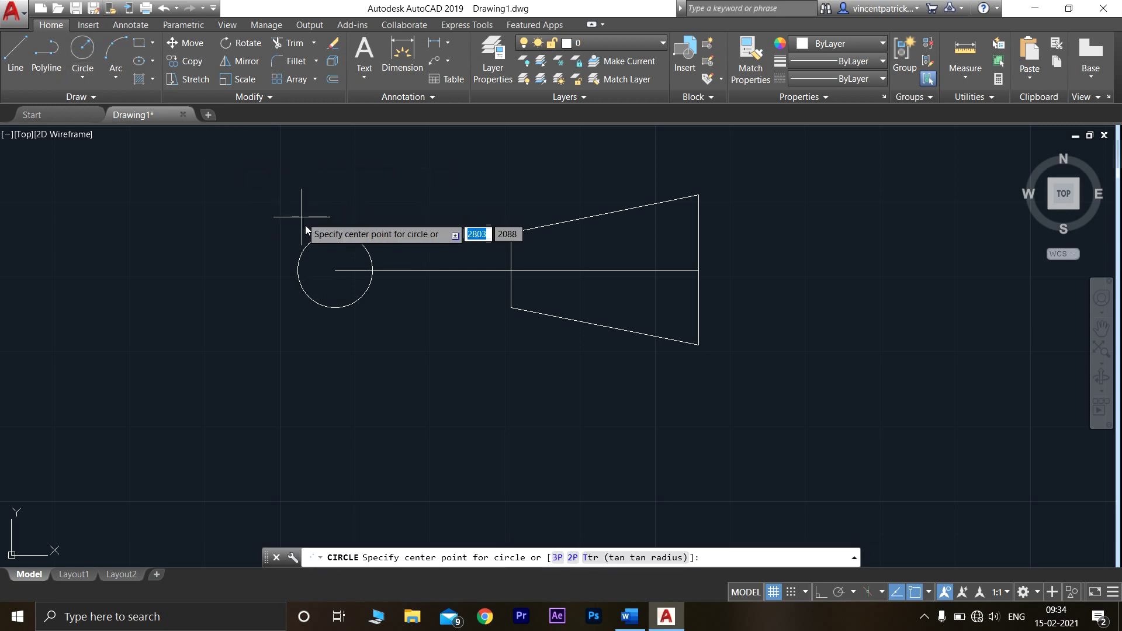
click(335, 271)
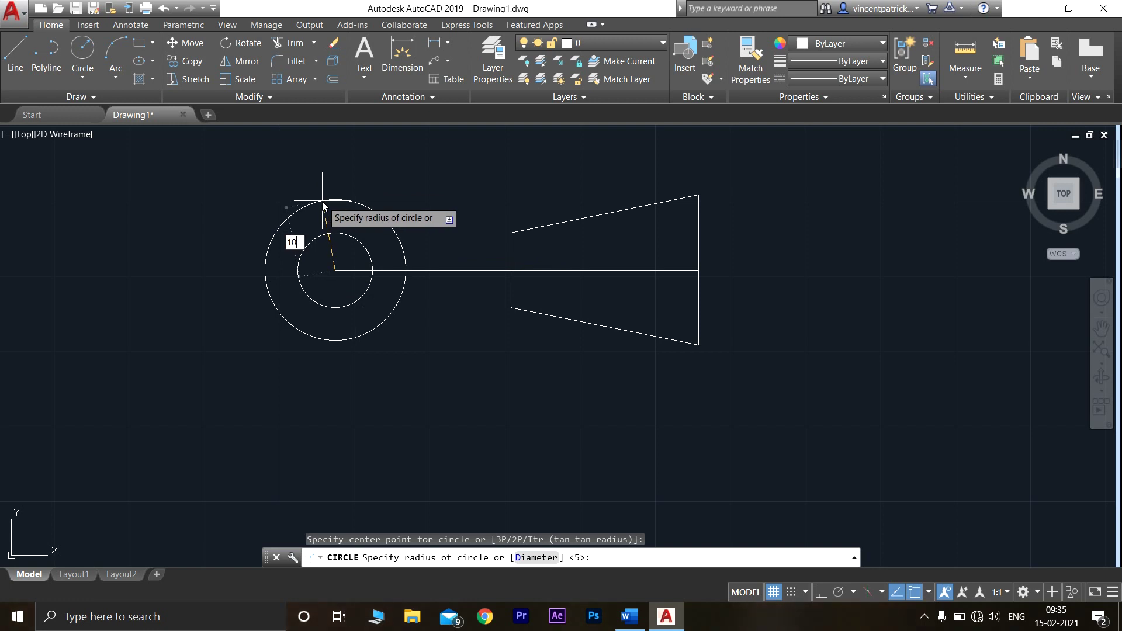
key(Return)
scroll(826, 283, down, 2)
middle_drag(813, 296, 762, 292)
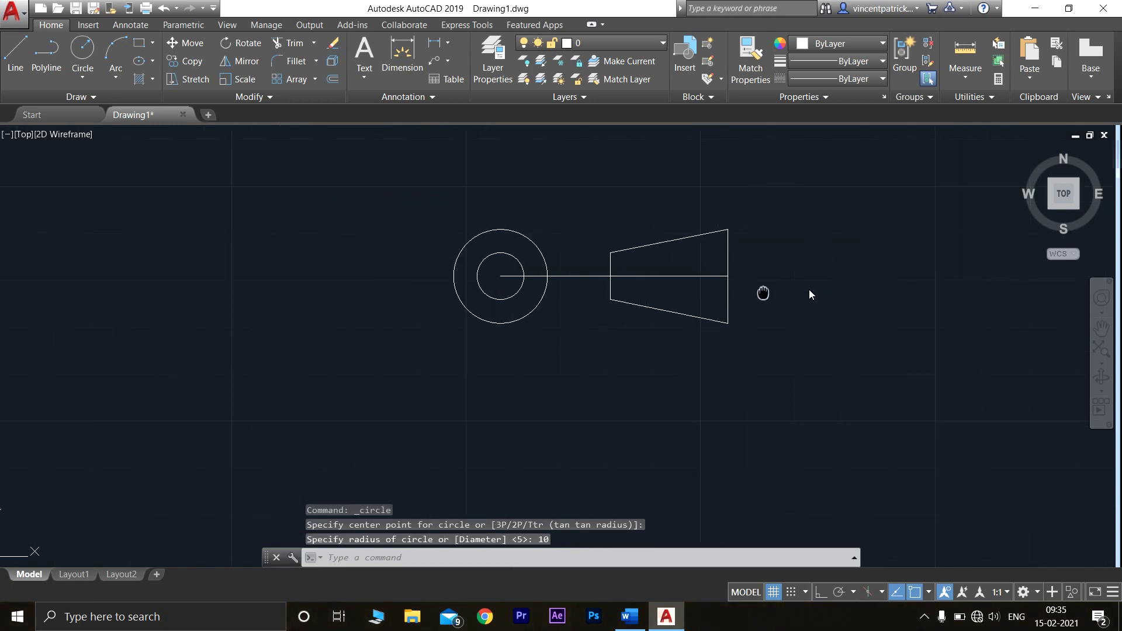
scroll(753, 293, up, 2)
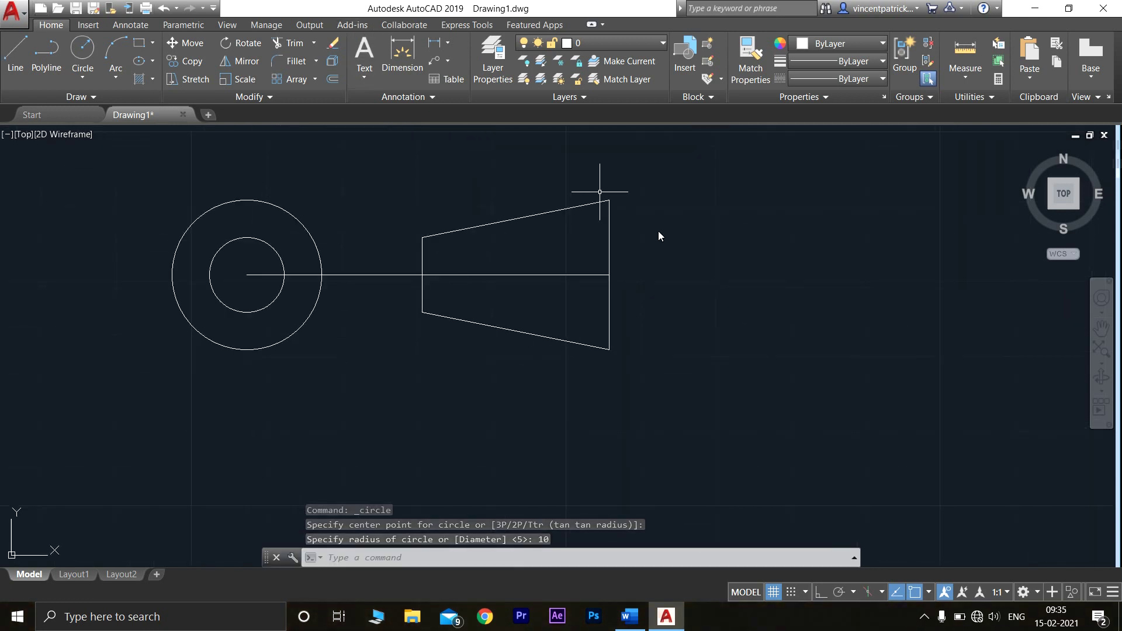
Step: Examine the pictured object in the Word document, and return to AutoCAD at an empty area beside the tapered outline
click(630, 616)
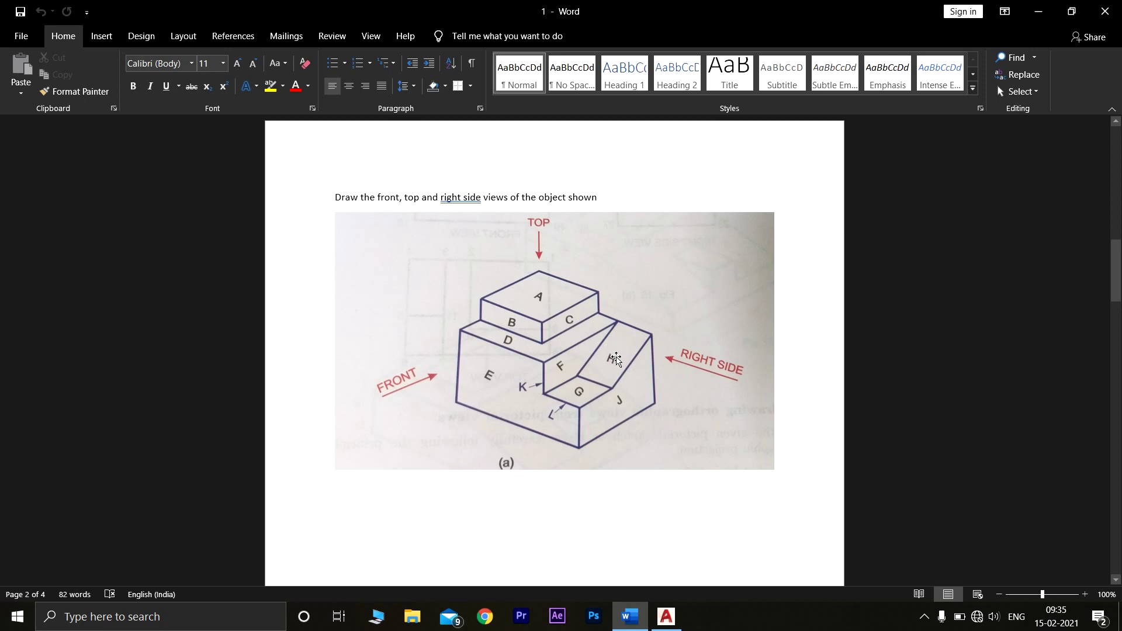
click(667, 623)
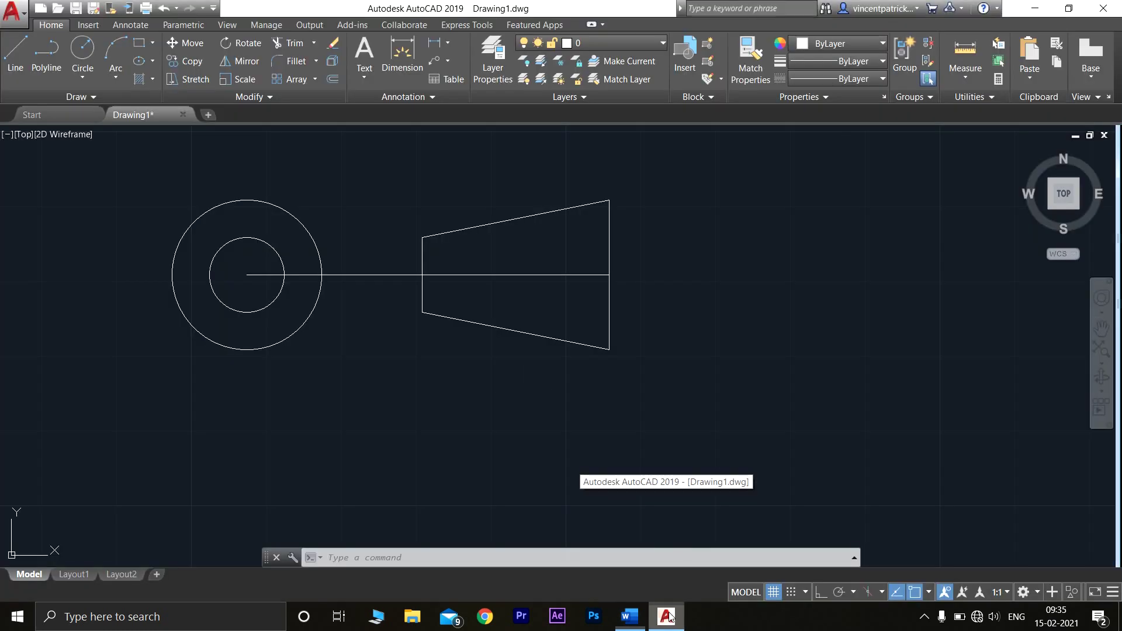
click(16, 51)
scroll(750, 266, down, 2)
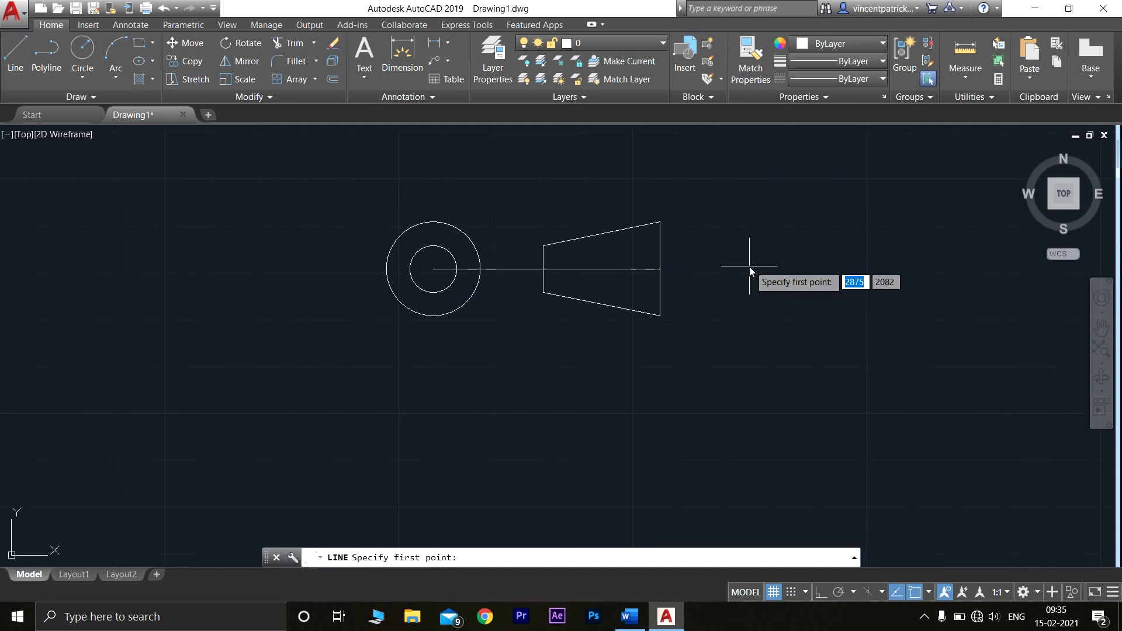
middle_drag(750, 267, 472, 291)
scroll(559, 284, up, 4)
mouse_move(624, 303)
middle_down()
mouse_move(496, 300)
mouse_move(472, 286)
mouse_move(285, 286)
middle_up()
scroll(468, 278, down, 2)
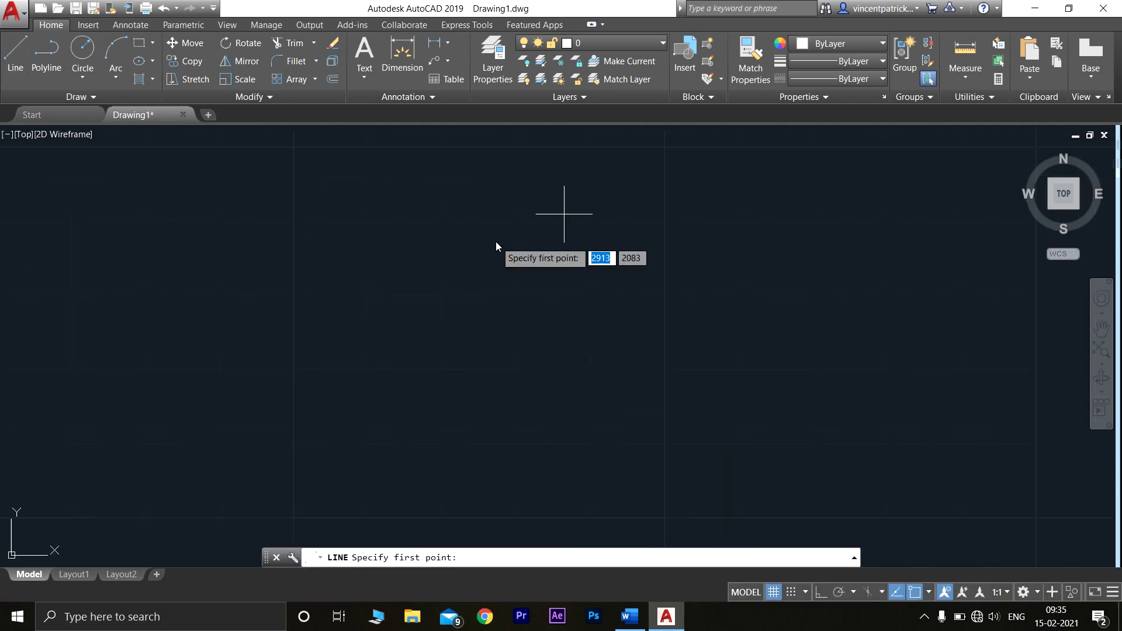
Step: With Ortho on, draw a line about 20 mm straight down and continue with a longer horizontal base line to the right
click(8, 67)
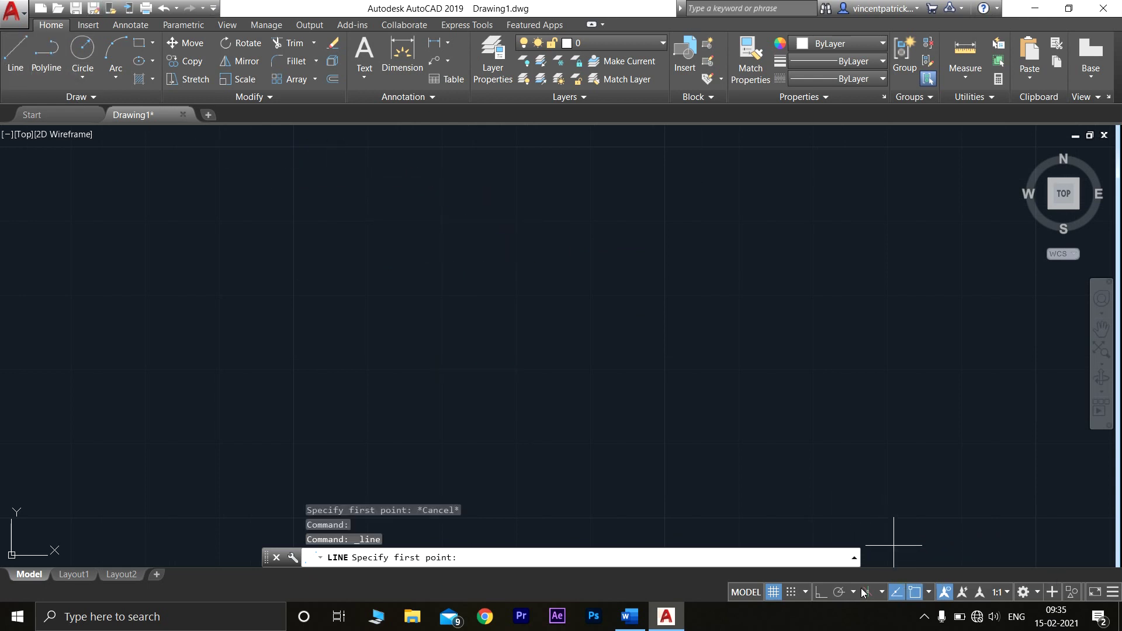
click(821, 592)
click(416, 216)
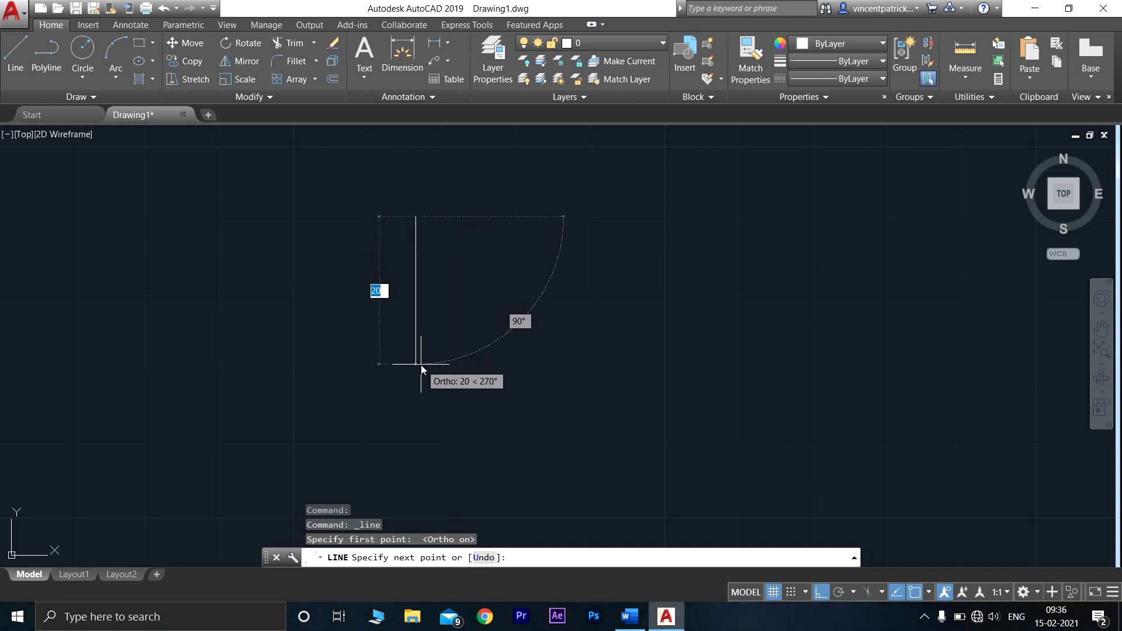
click(420, 365)
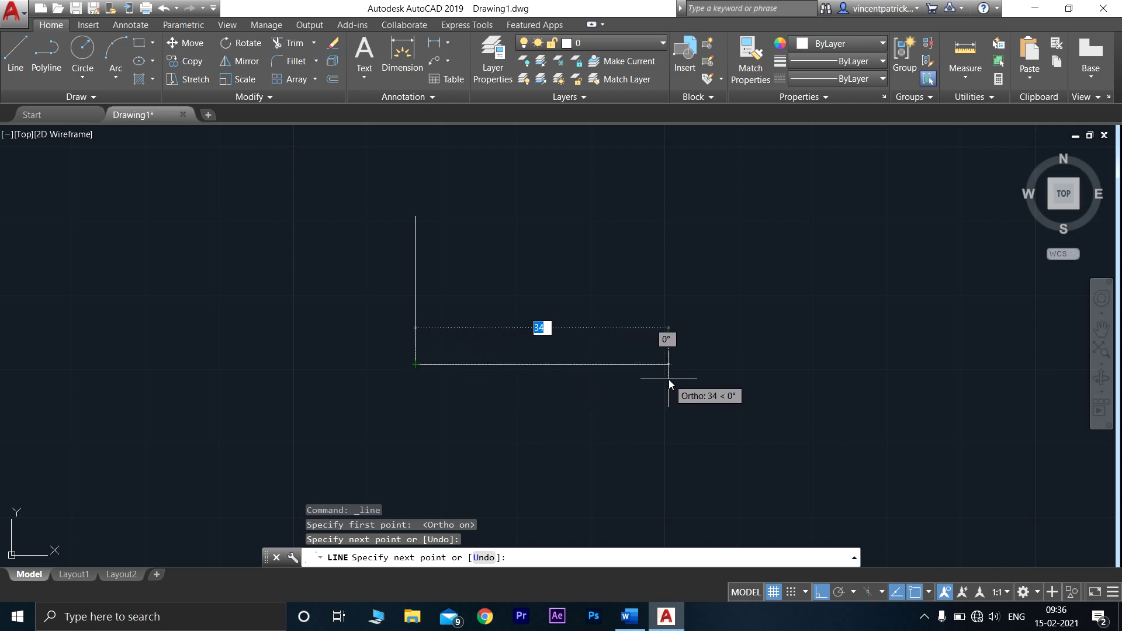
click(704, 383)
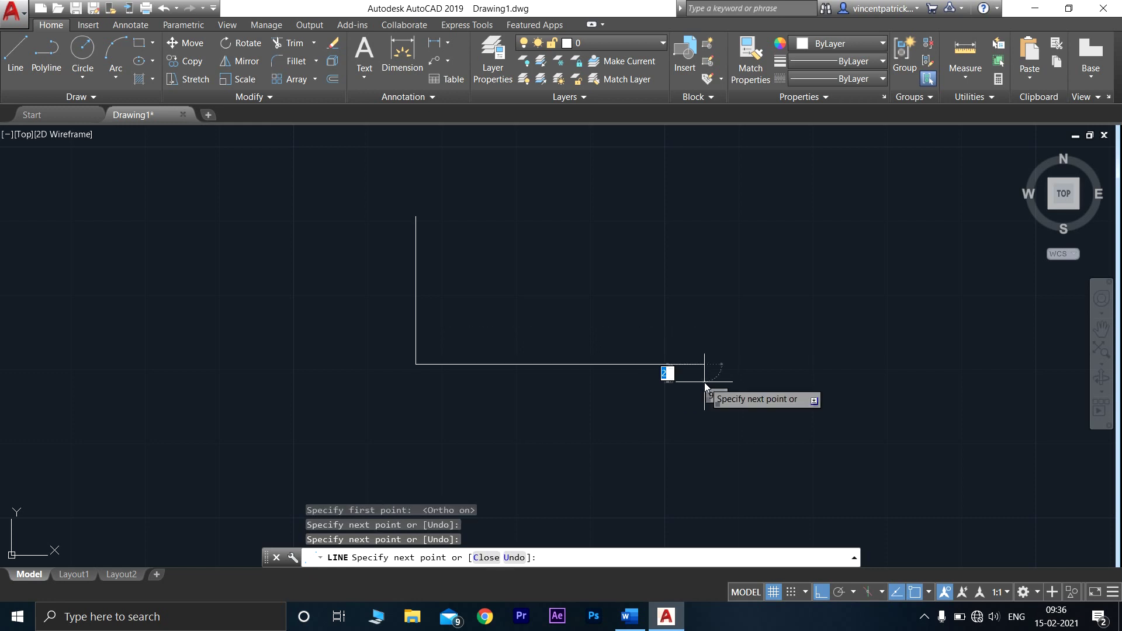
Step: Continue the outline up the right side, through a notch at the upper right corner, and along the upper edge to close it
click(697, 258)
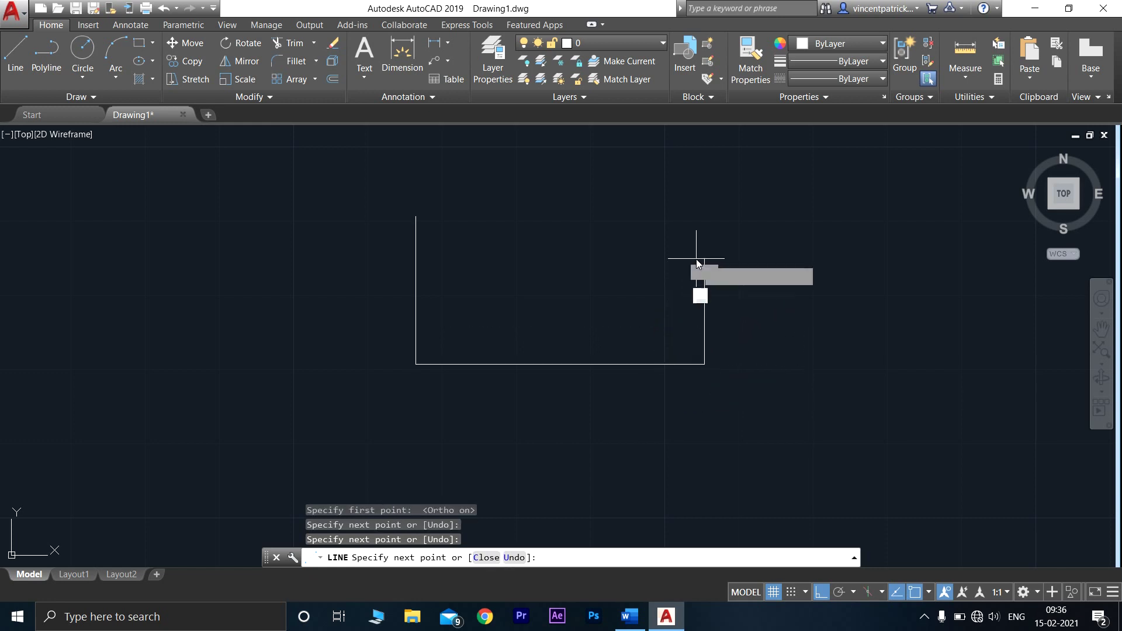
click(630, 258)
click(630, 208)
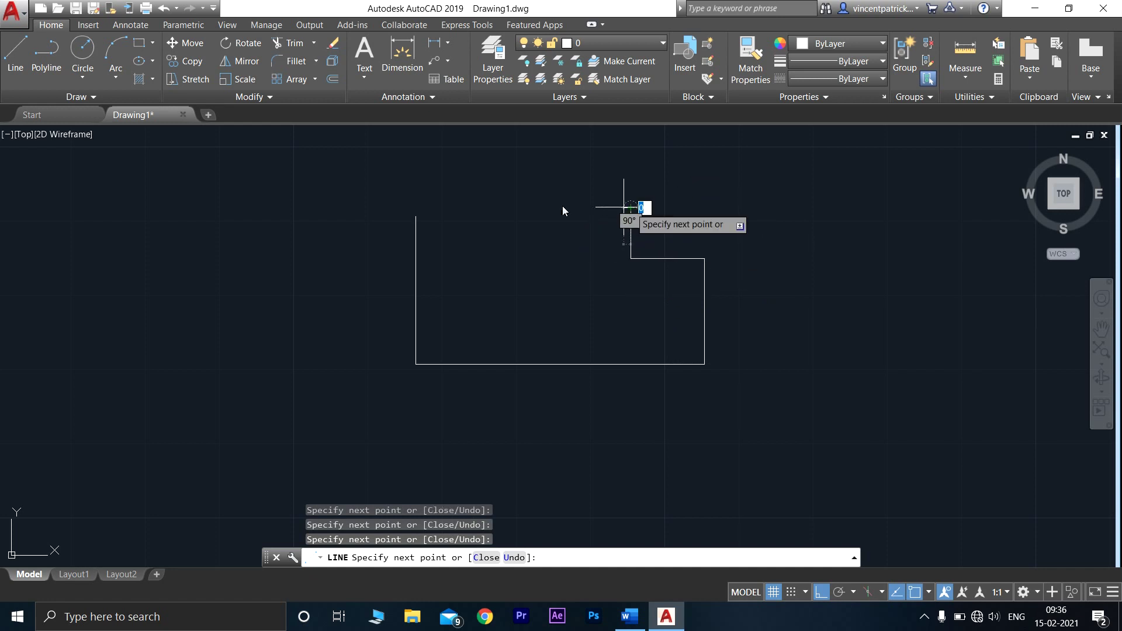
click(416, 208)
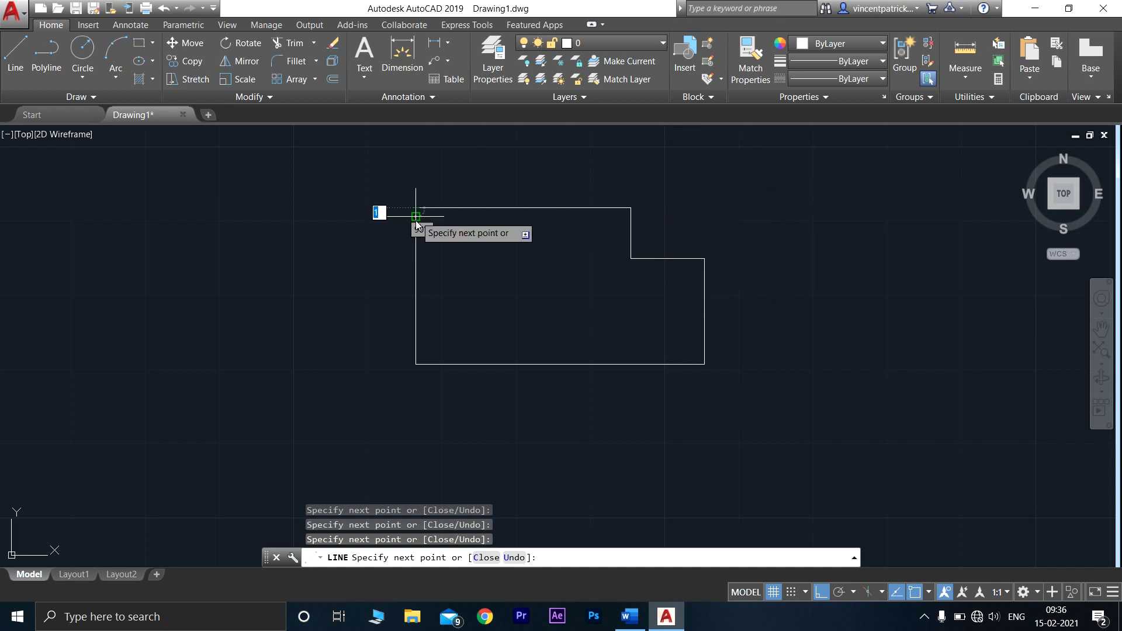
key(Return)
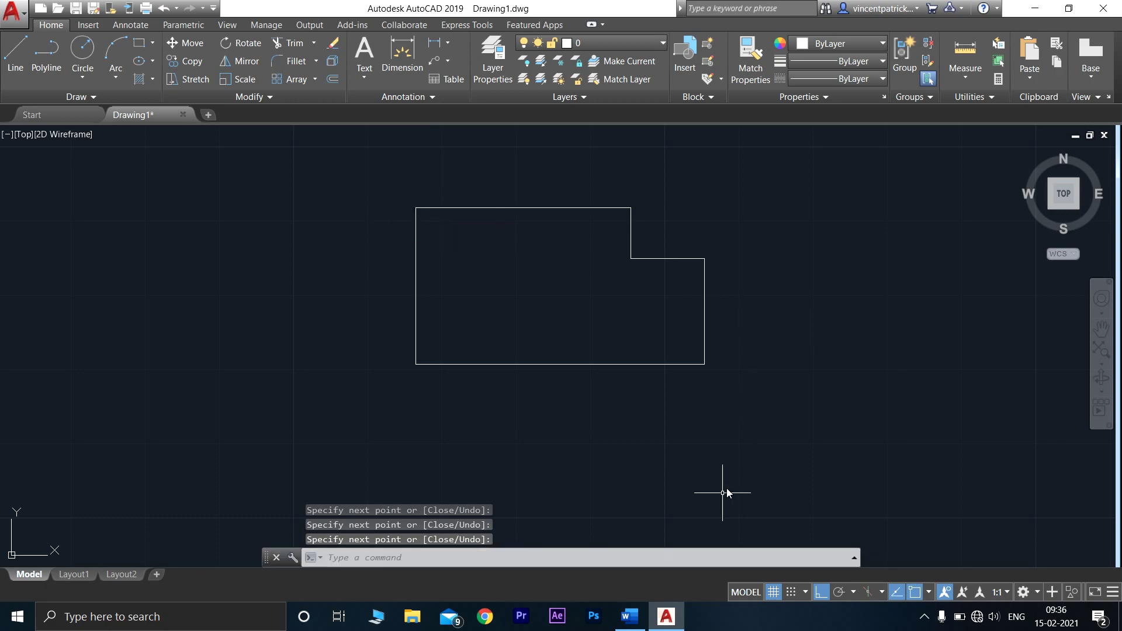
Step: After checking the object in Word, draw a narrower raised block in AutoCAD from the outline's upper left corner, running its right edge below the upper edge
click(629, 617)
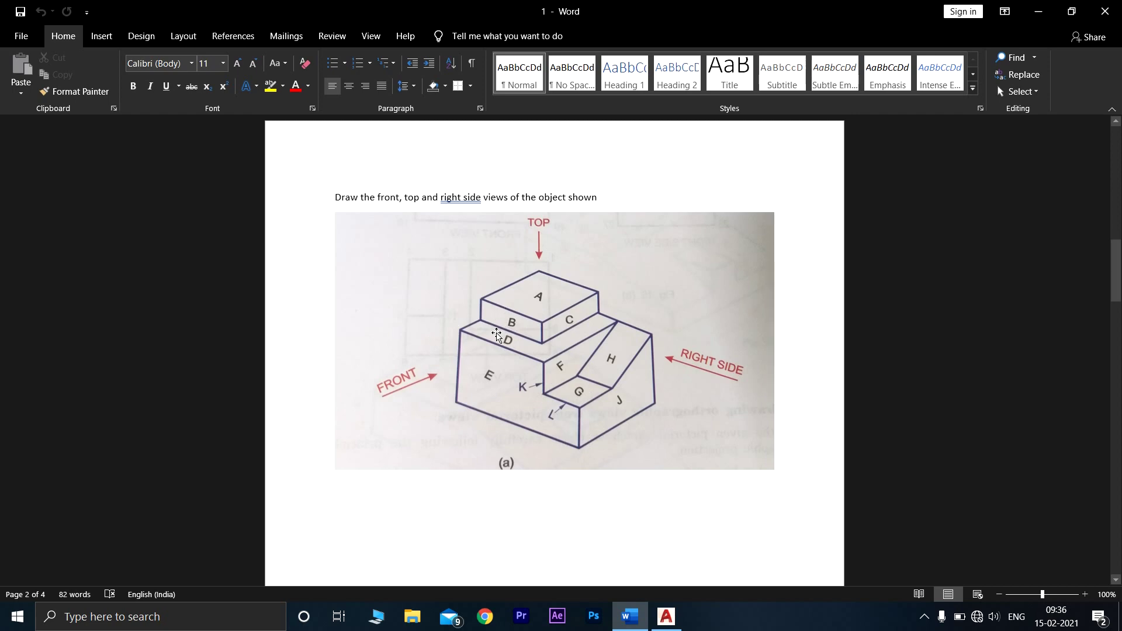
click(666, 616)
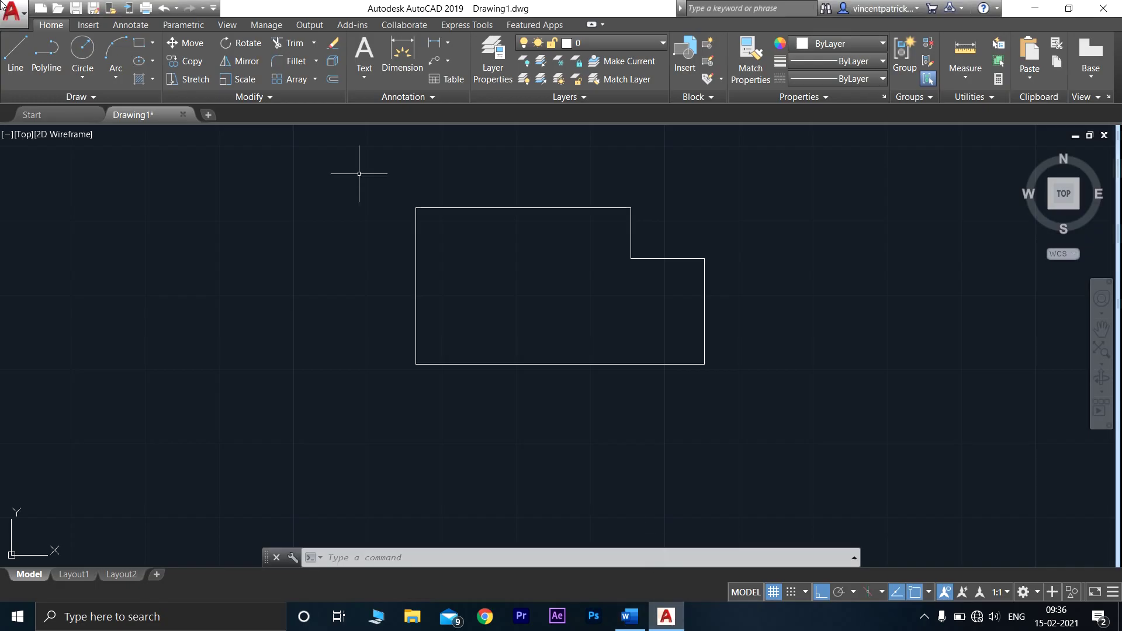
click(15, 56)
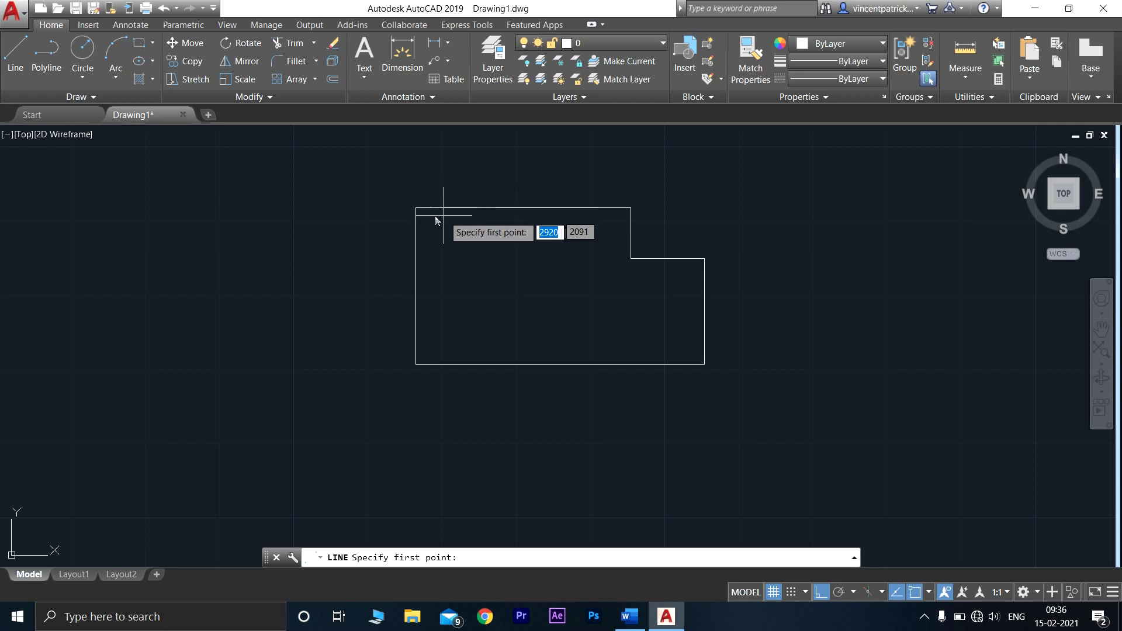
click(416, 208)
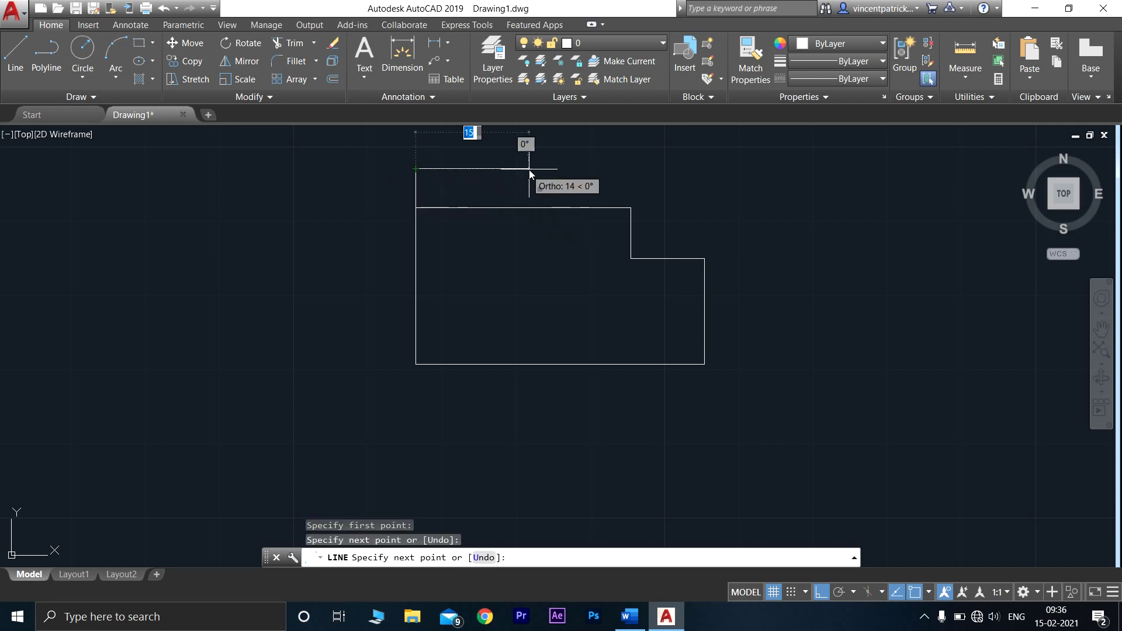
click(571, 169)
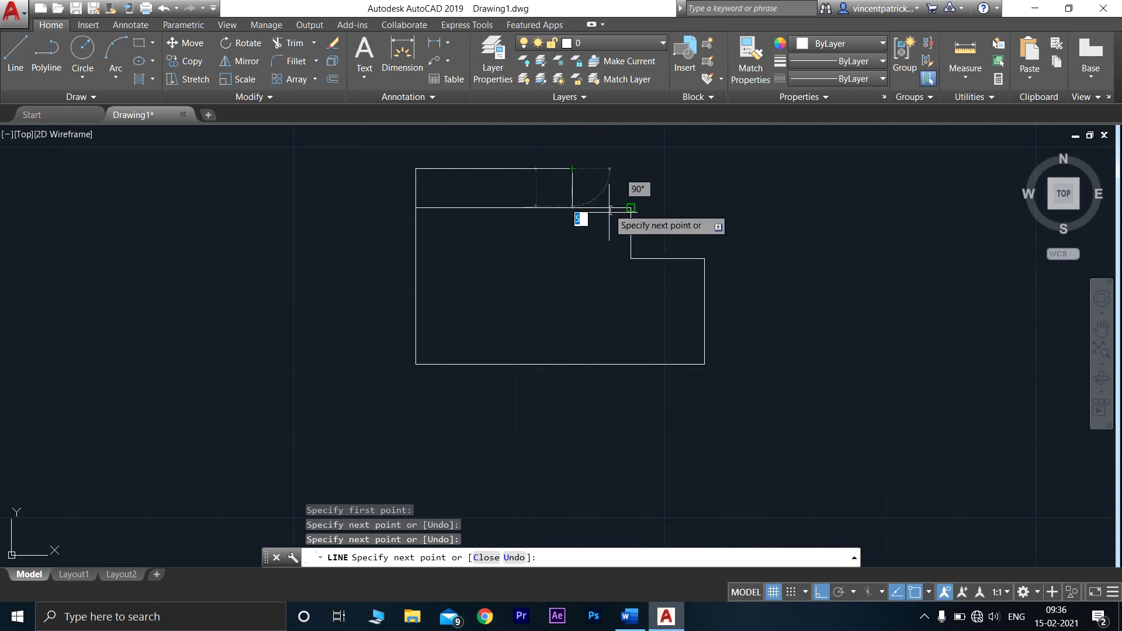
click(596, 235)
key(Return)
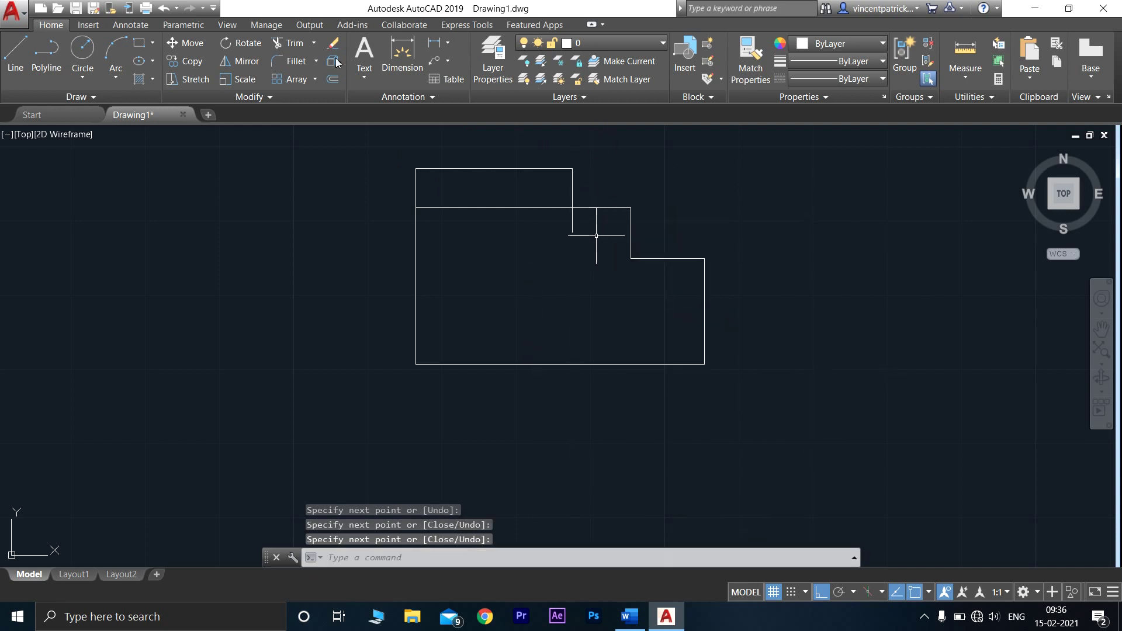
Step: Trim the part of the raised block's right edge that extends below the outline's upper edge, using that upper edge as the cutting edge
click(290, 43)
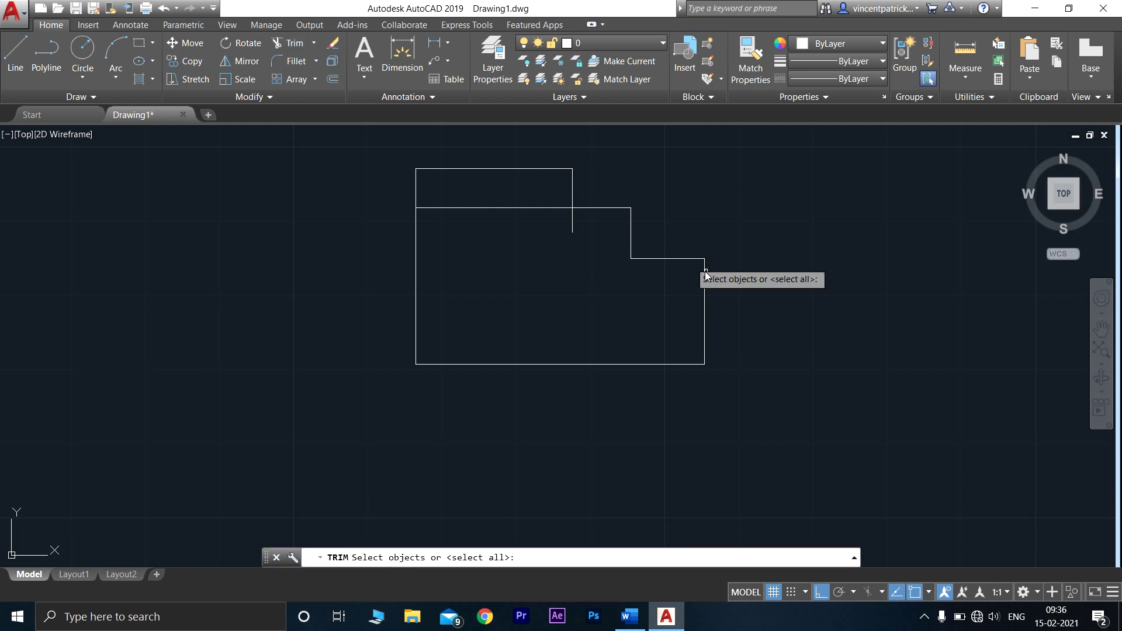
click(608, 208)
key(Return)
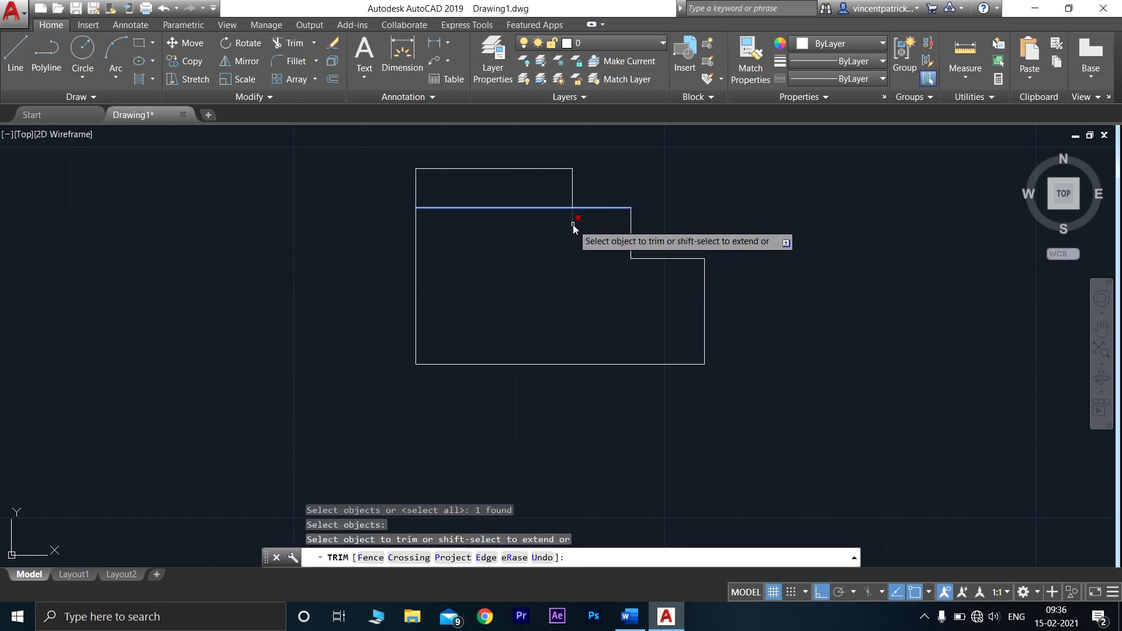
click(573, 225)
key(Return)
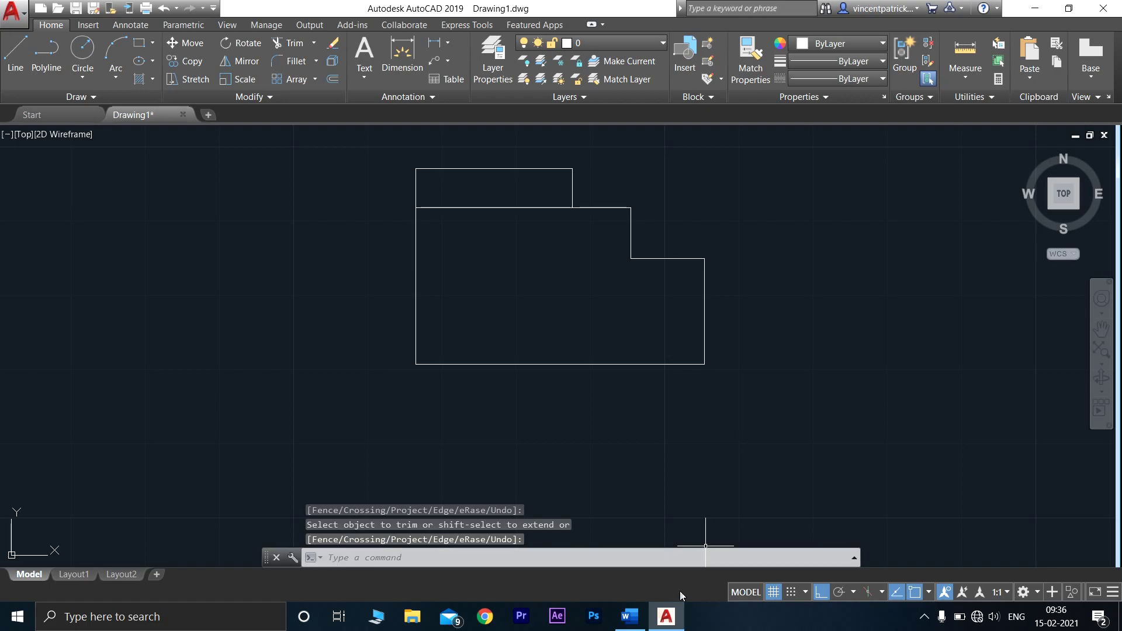
Step: After checking the object in Word, close the notch in AutoCAD by extending the upper edge rightward and drawing a vertical line down to the right edge
click(629, 616)
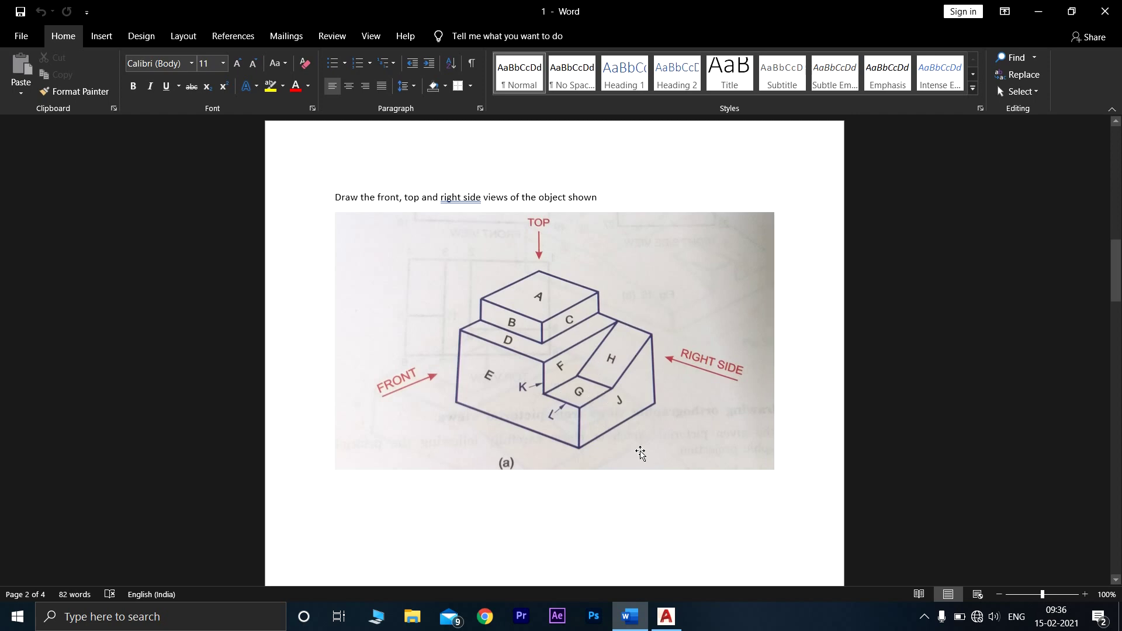
click(670, 617)
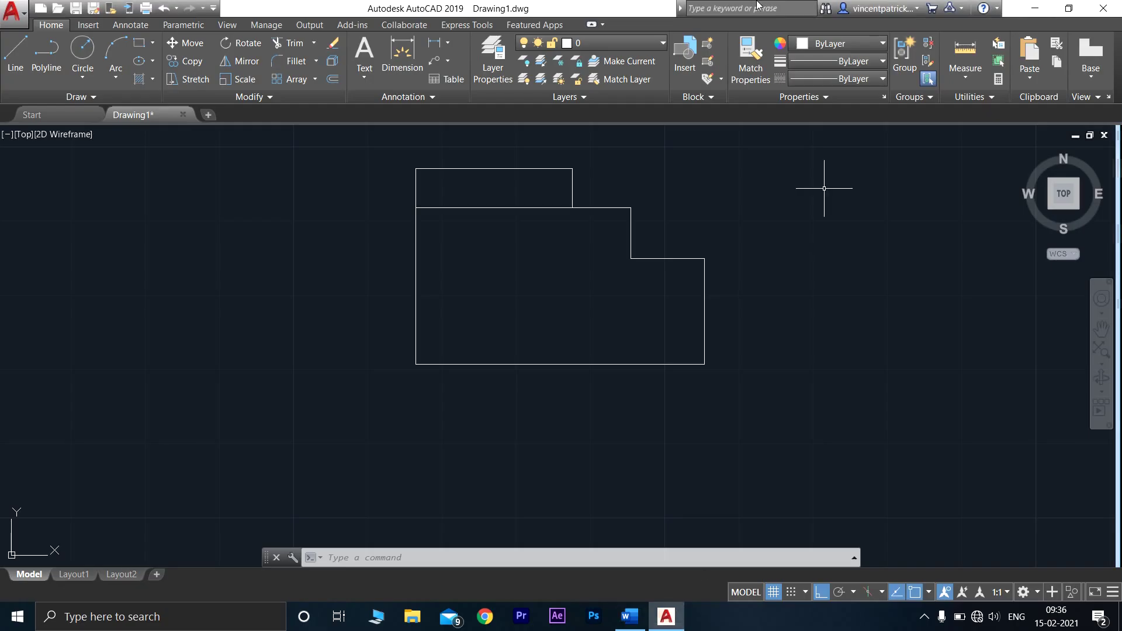
click(16, 52)
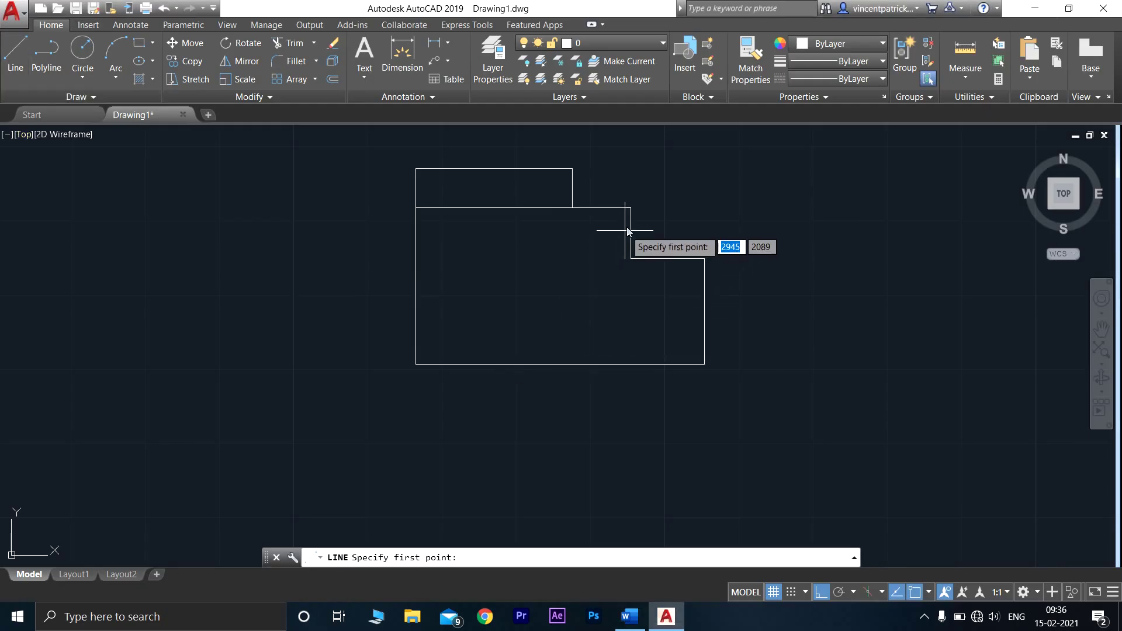
click(631, 208)
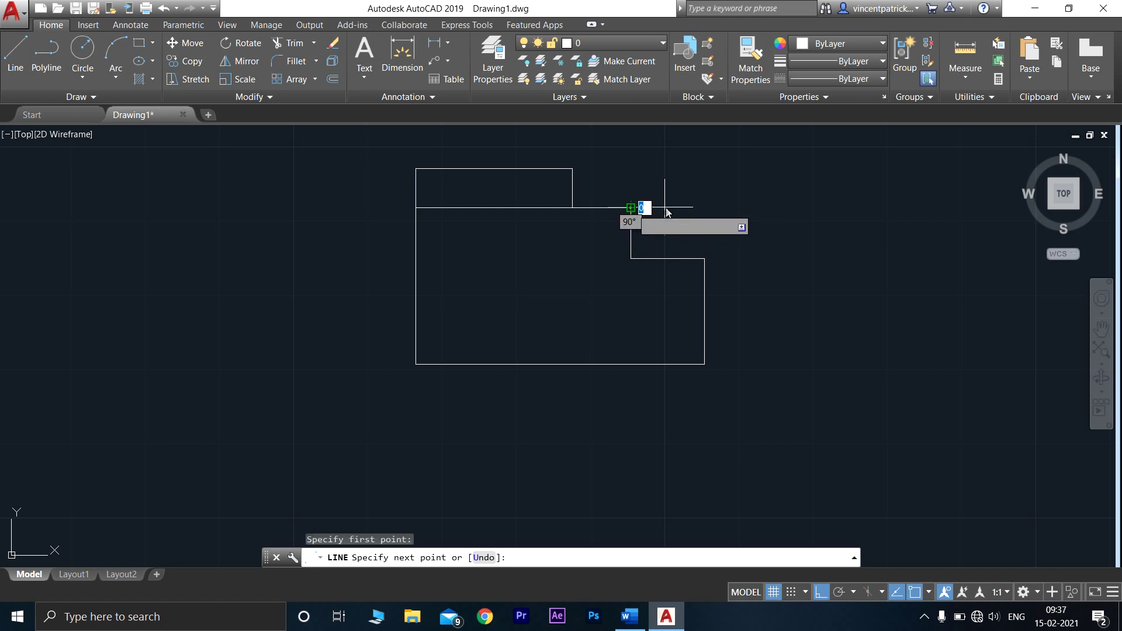
click(706, 212)
click(705, 257)
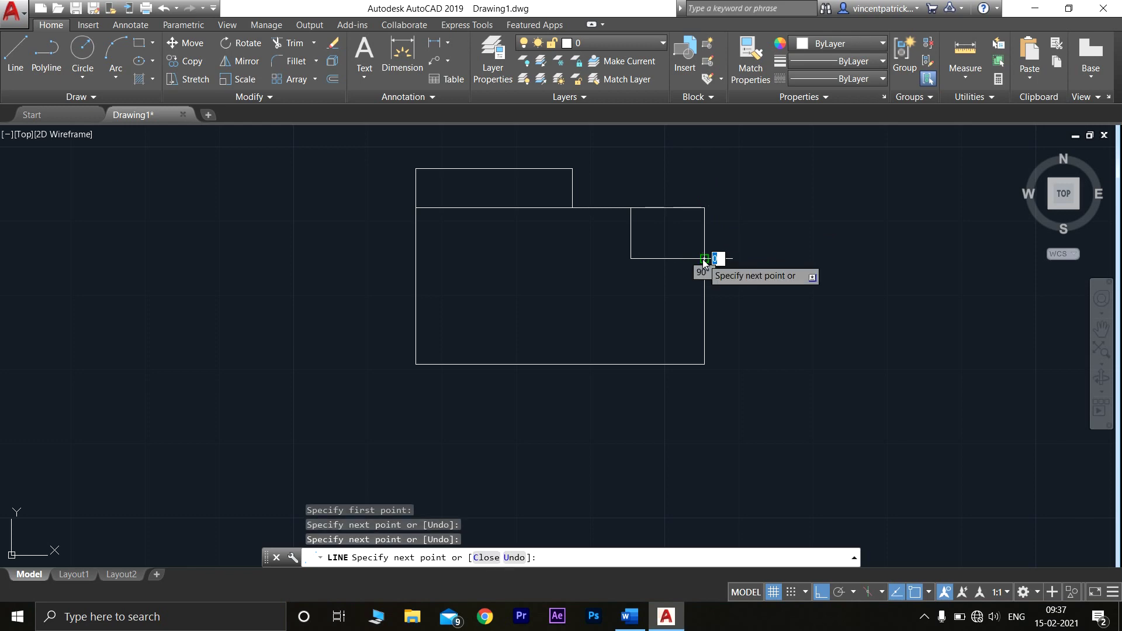
key(Return)
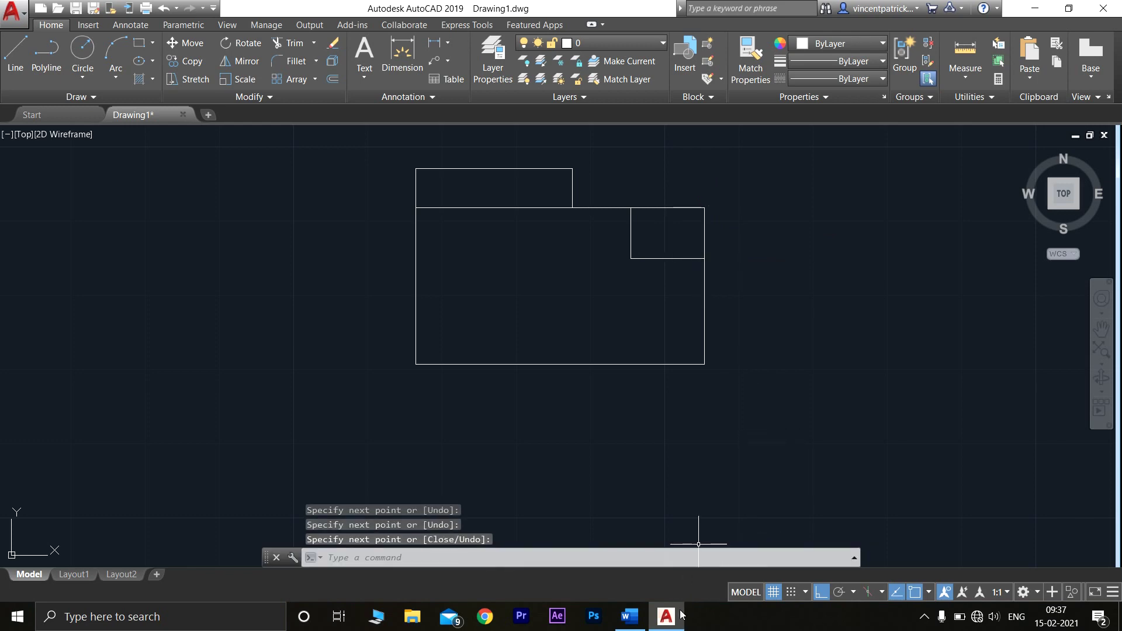
click(639, 623)
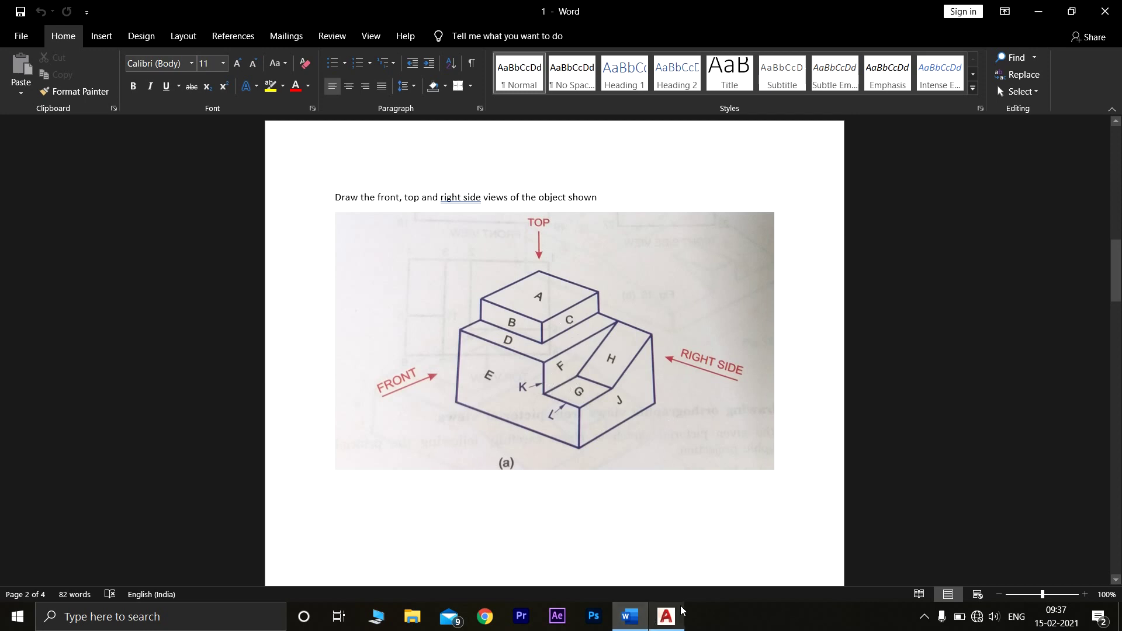
click(674, 624)
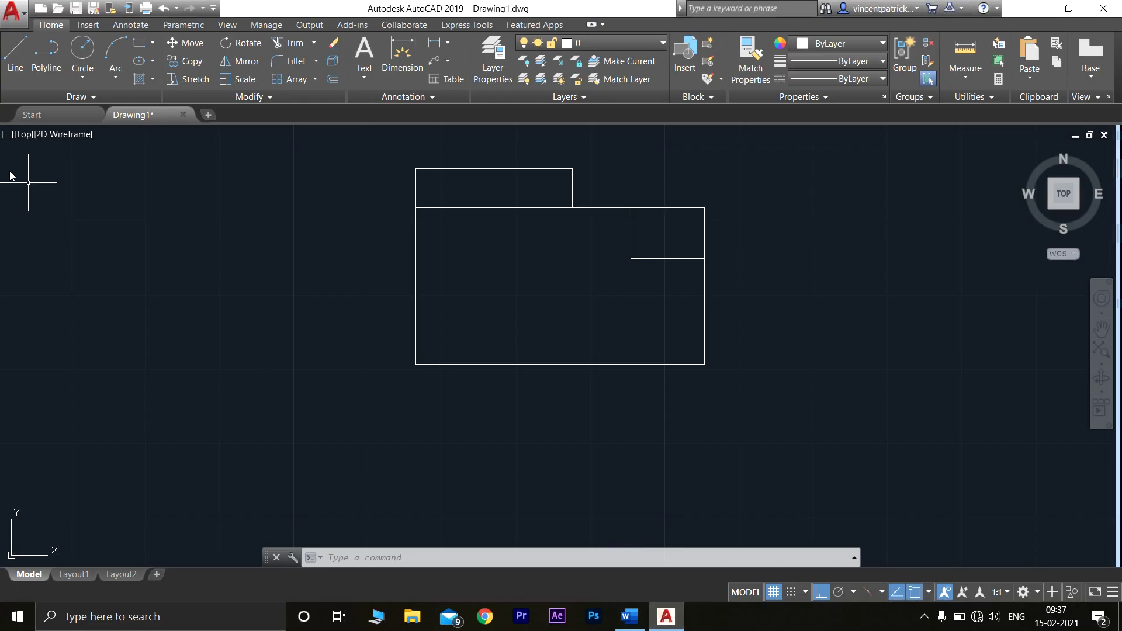
click(15, 55)
scroll(646, 343, down, 3)
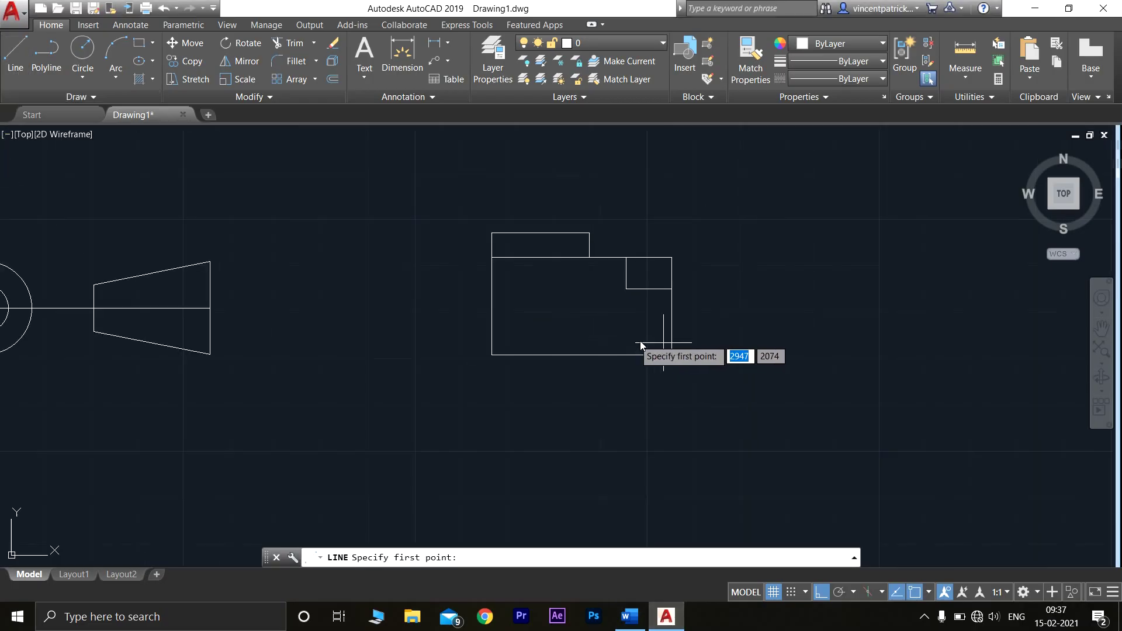
middle_drag(692, 333, 411, 339)
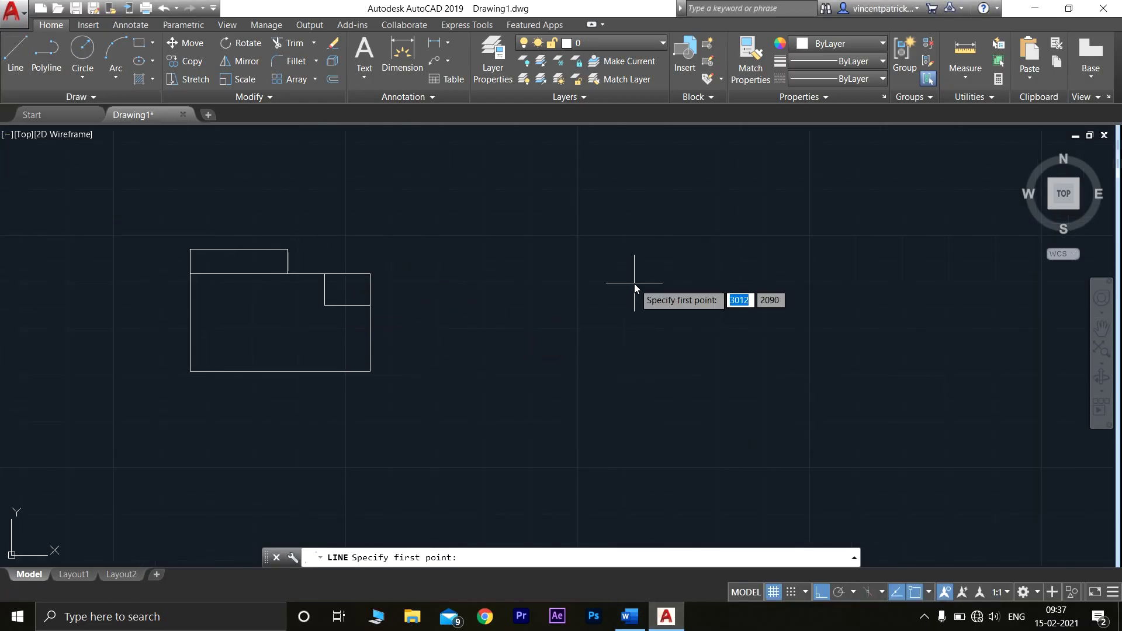
scroll(600, 306, up, 2)
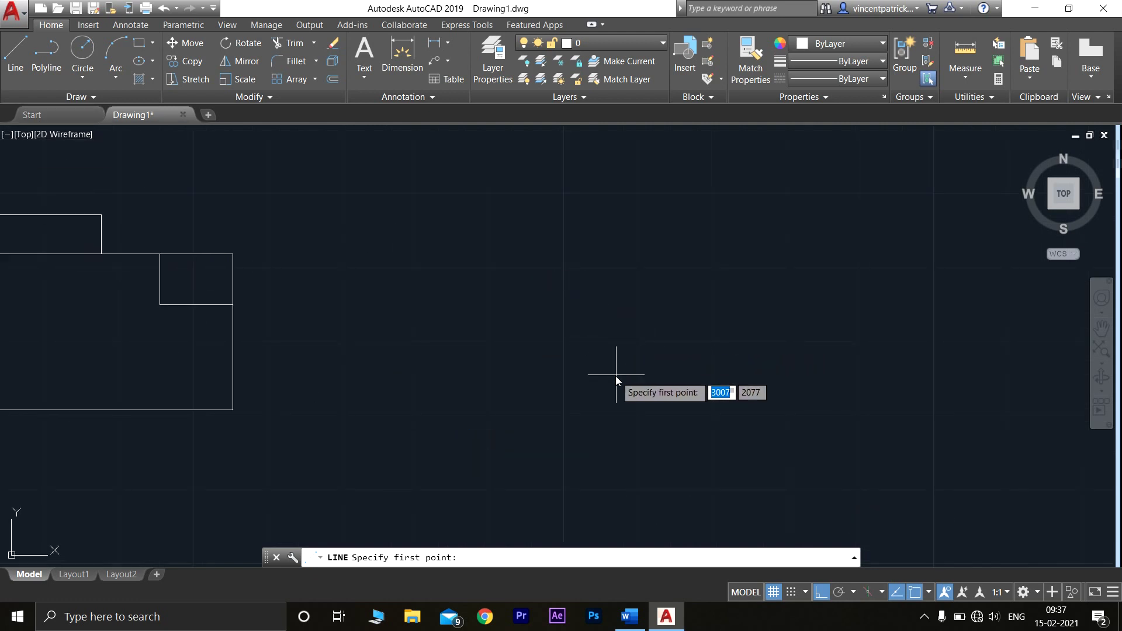
click(533, 403)
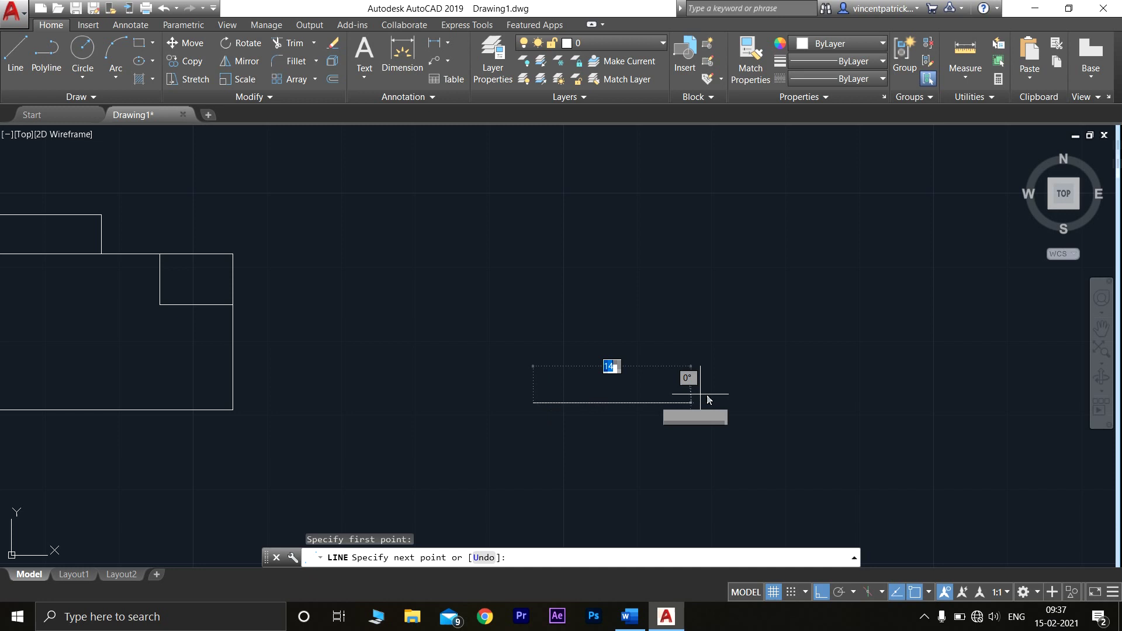
click(778, 411)
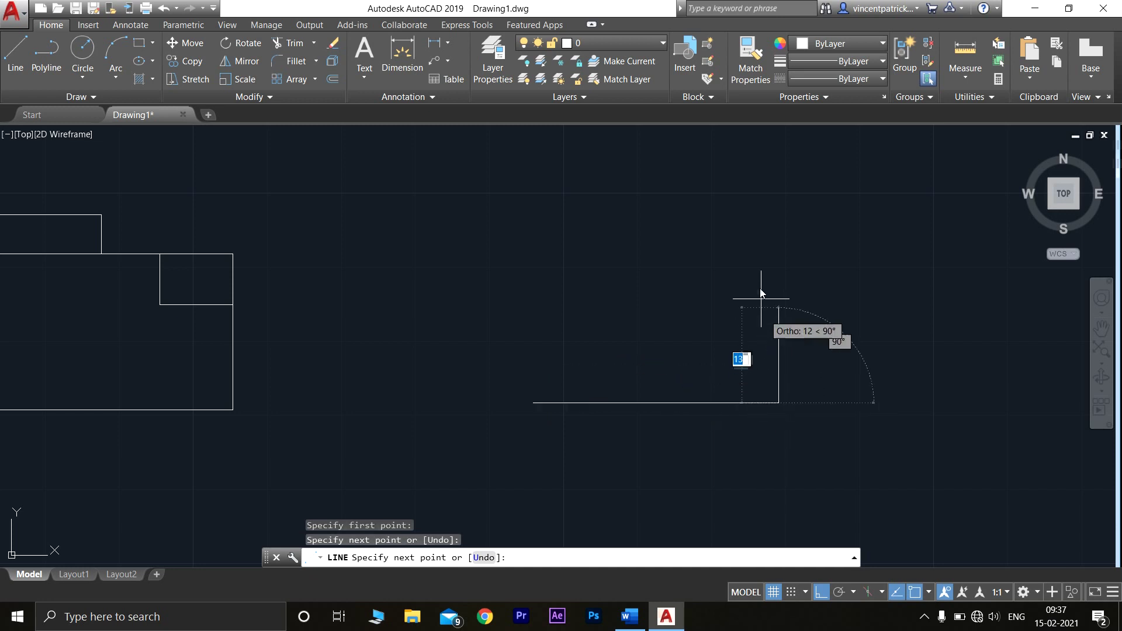
click(767, 238)
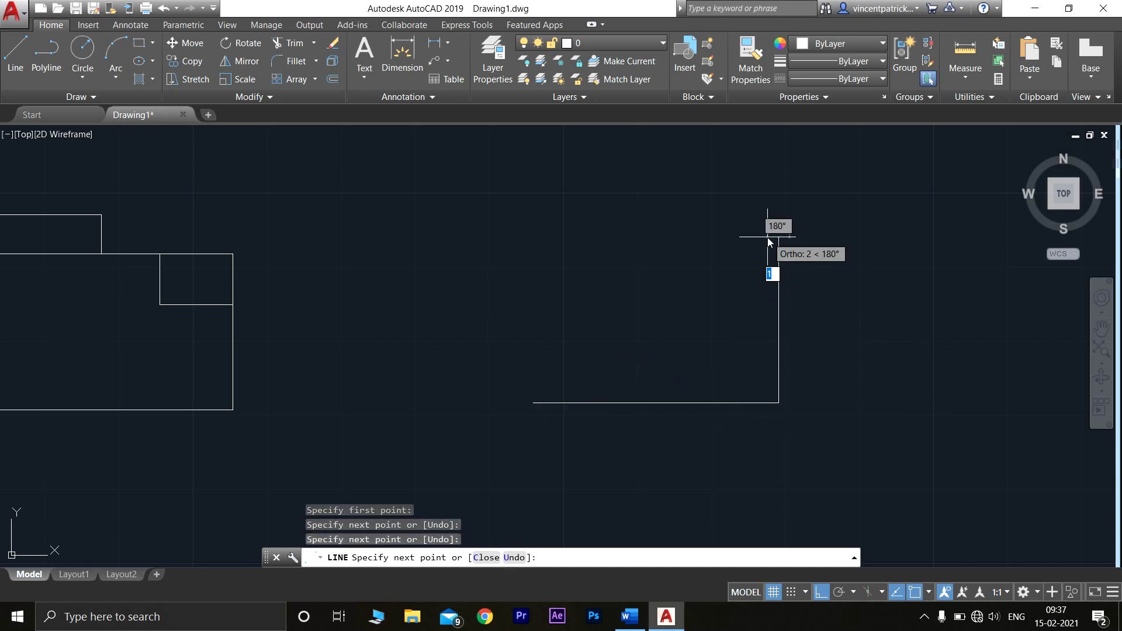
click(823, 593)
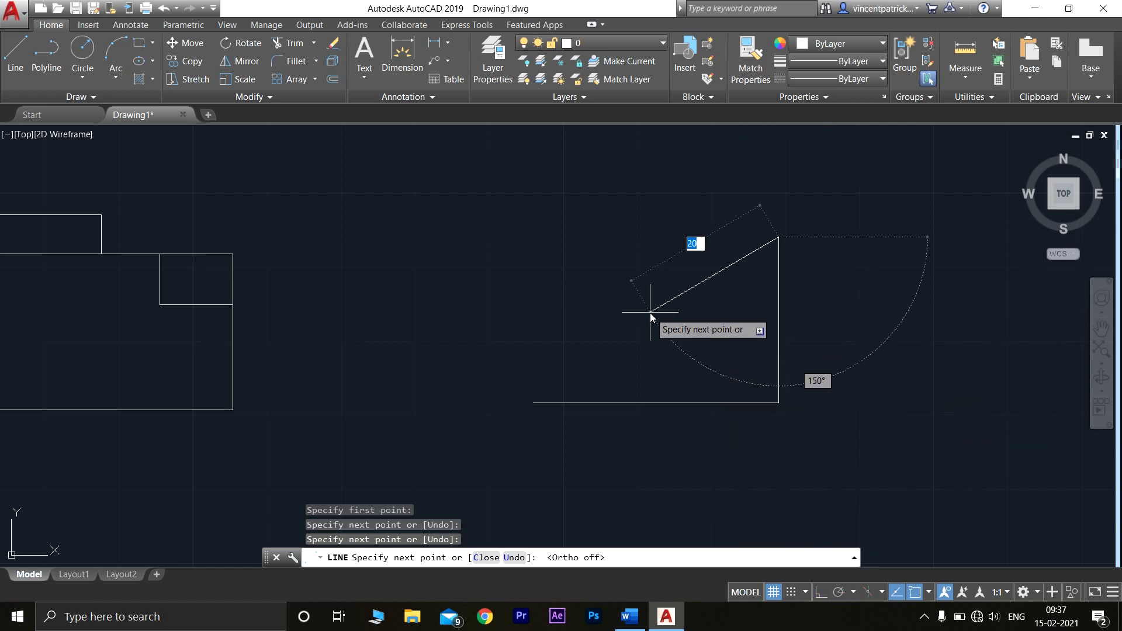
click(650, 313)
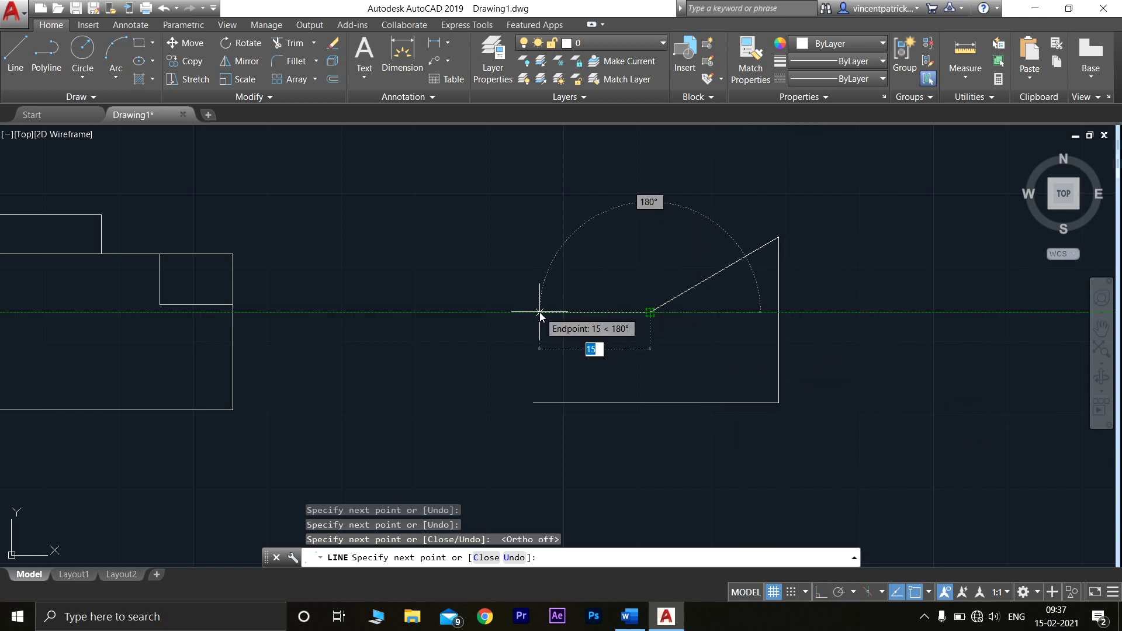
click(539, 312)
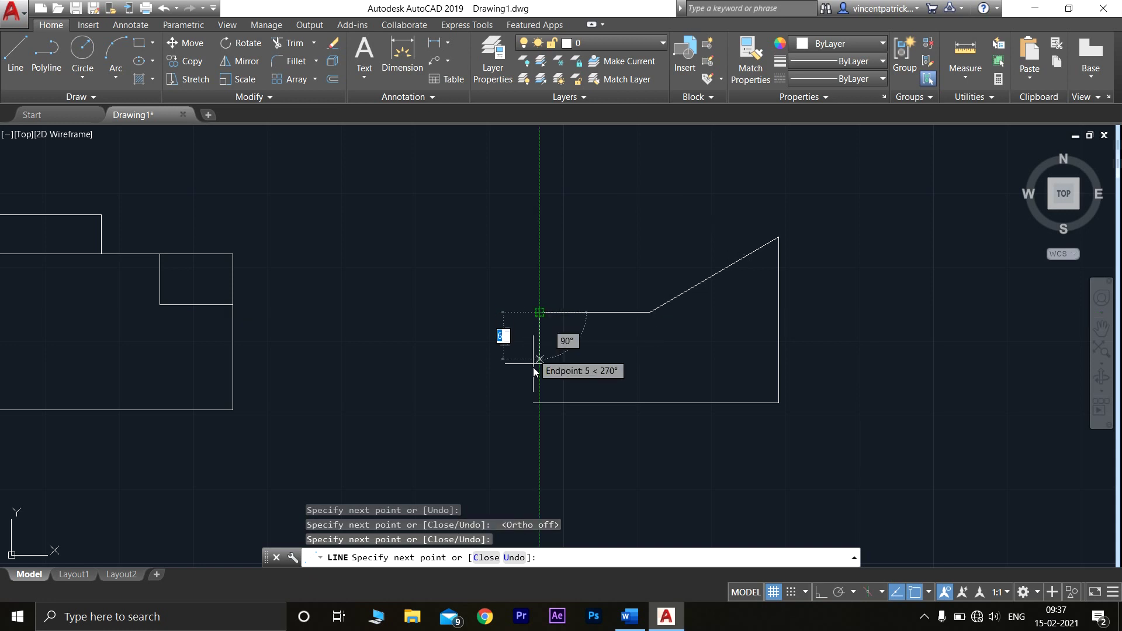
click(537, 399)
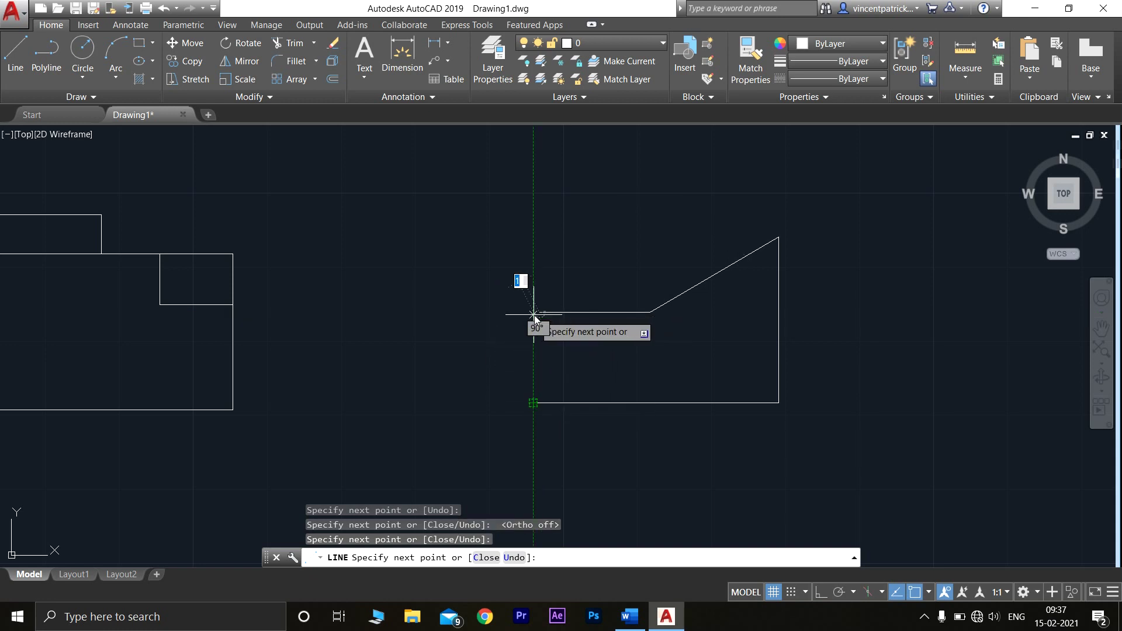
click(532, 314)
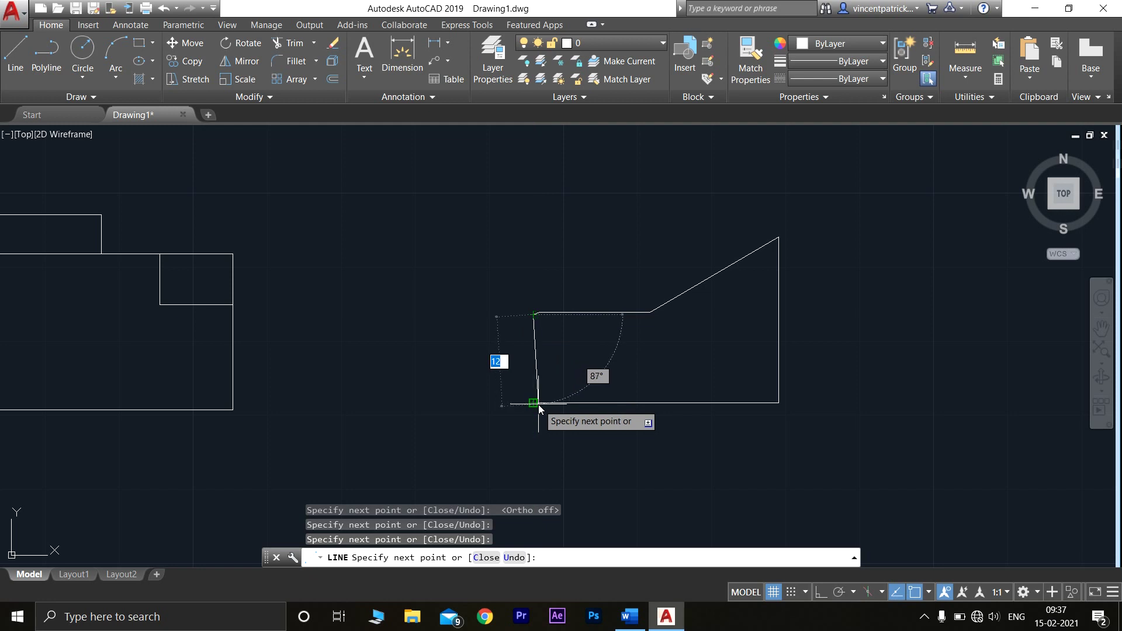
key(Escape)
key(ctrl+z)
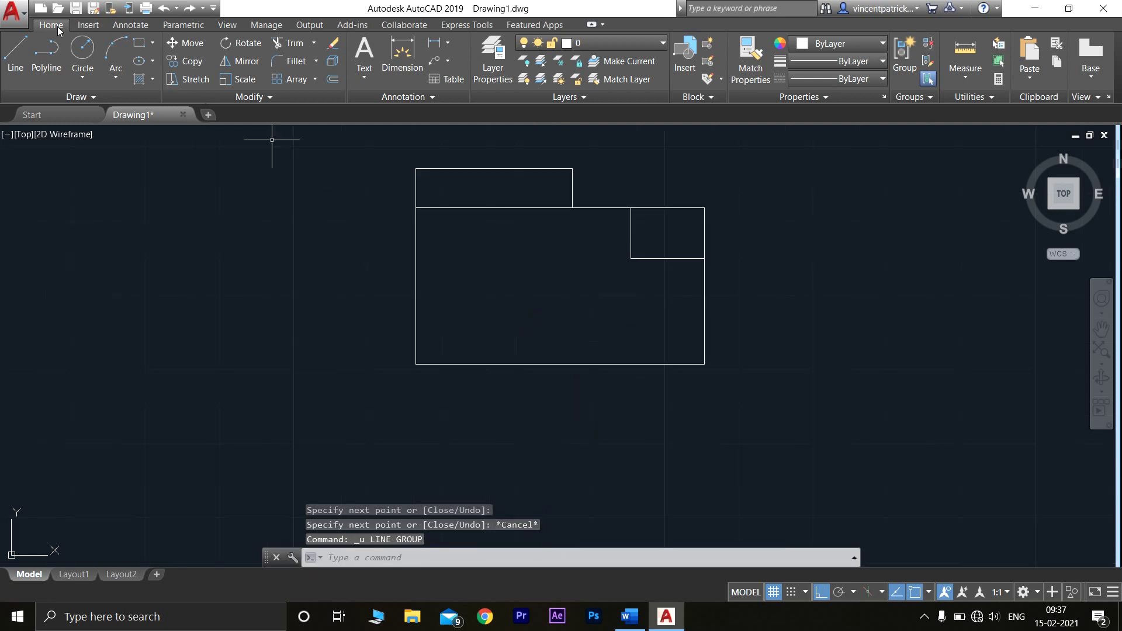
Step: In the empty area to the right of the first view, draw a horizontal base line with Ortho on and continue with a vertical edge up from its right end
scroll(1054, 290, down, 3)
middle_drag(976, 321, 564, 420)
scroll(656, 325, up, 2)
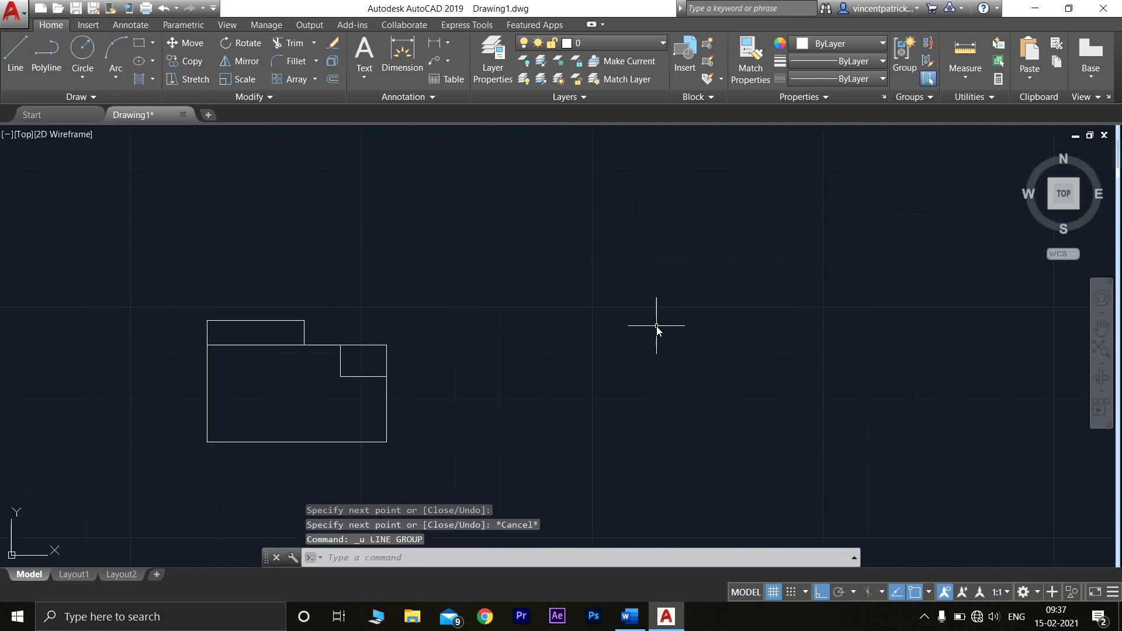
click(15, 58)
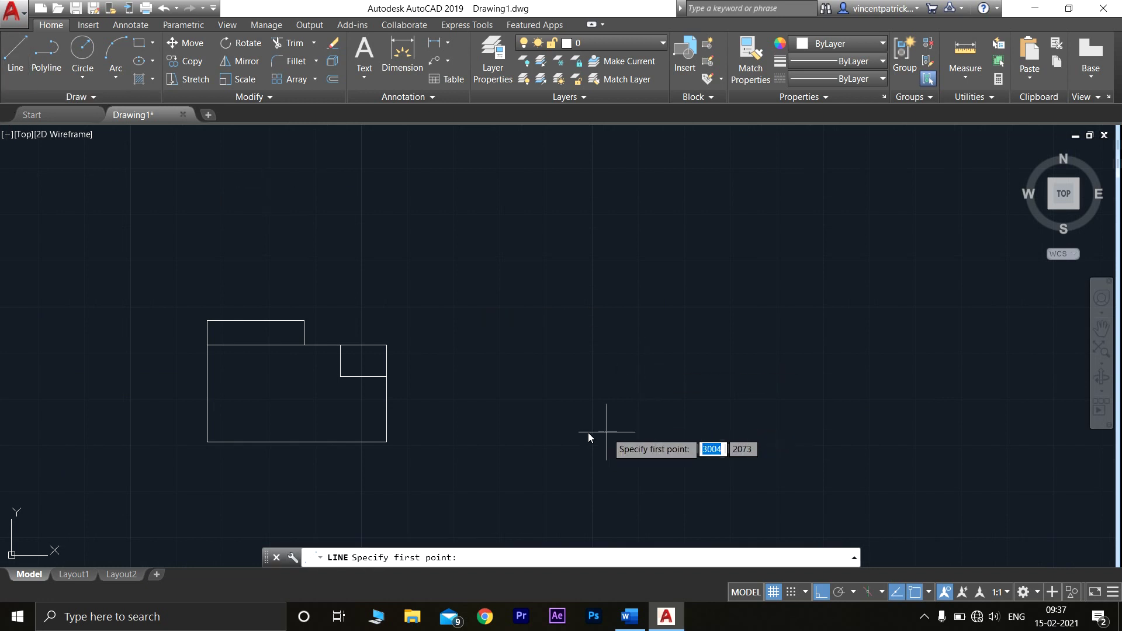
scroll(592, 441, up, 3)
click(570, 408)
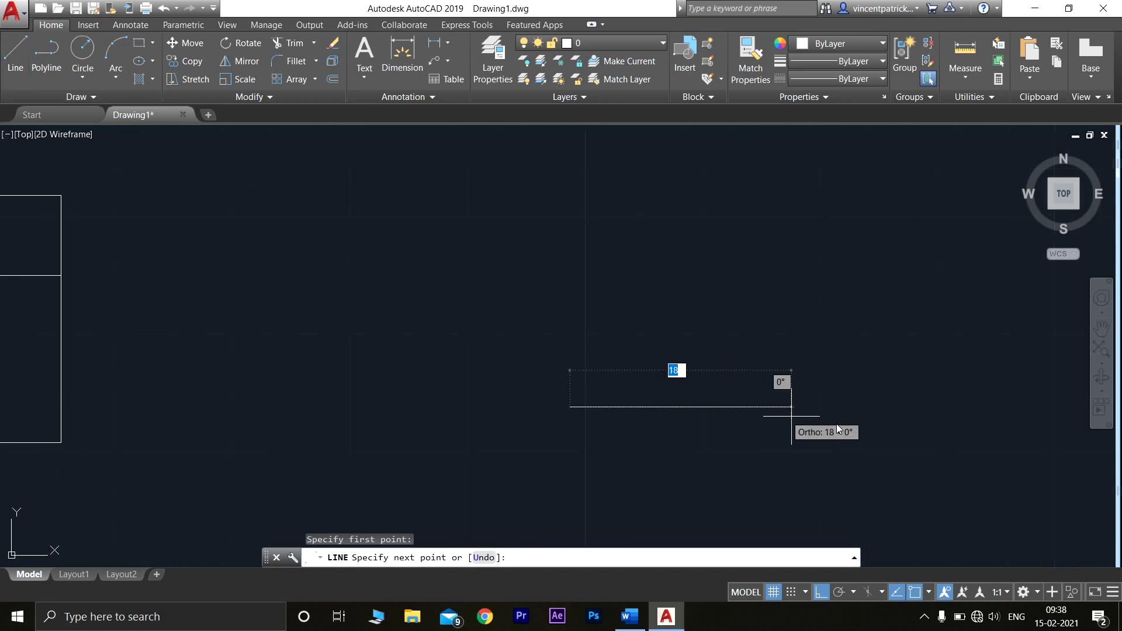
click(869, 424)
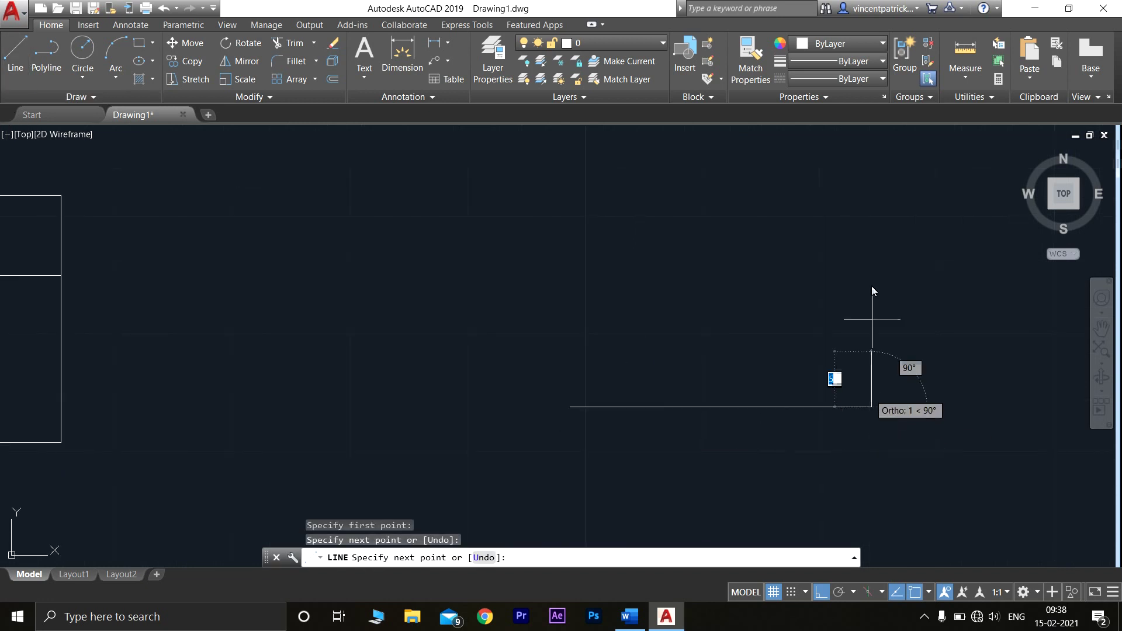
click(866, 188)
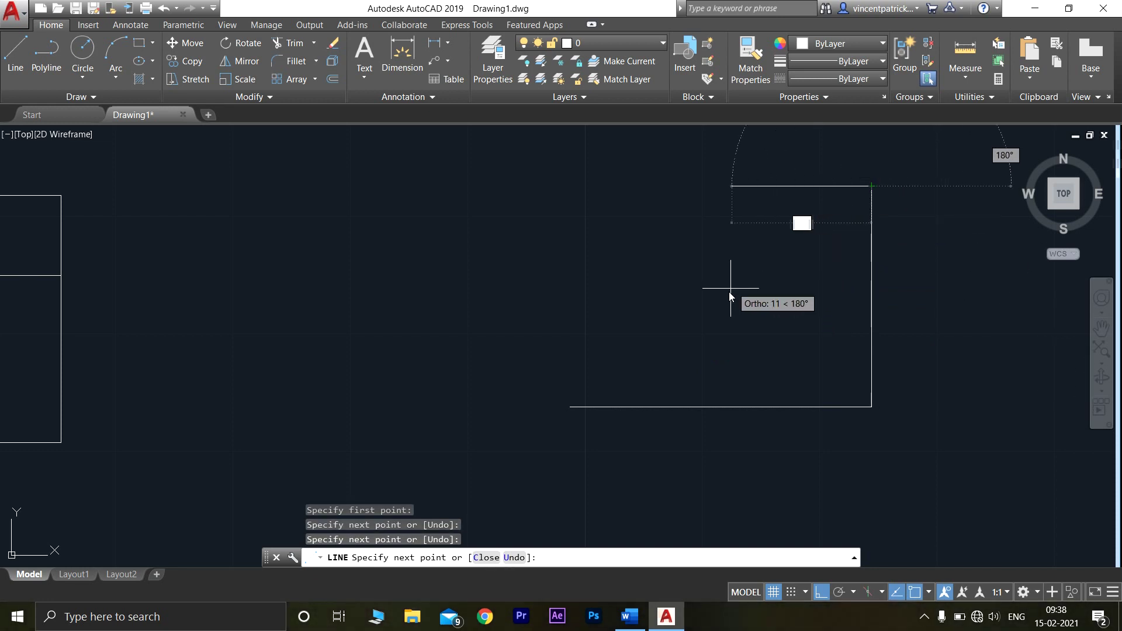
Step: With Ortho off, continue with a downward slope about 16 units long, then a 12-unit horizontal edge, and close the outline at the base line's left end
click(821, 593)
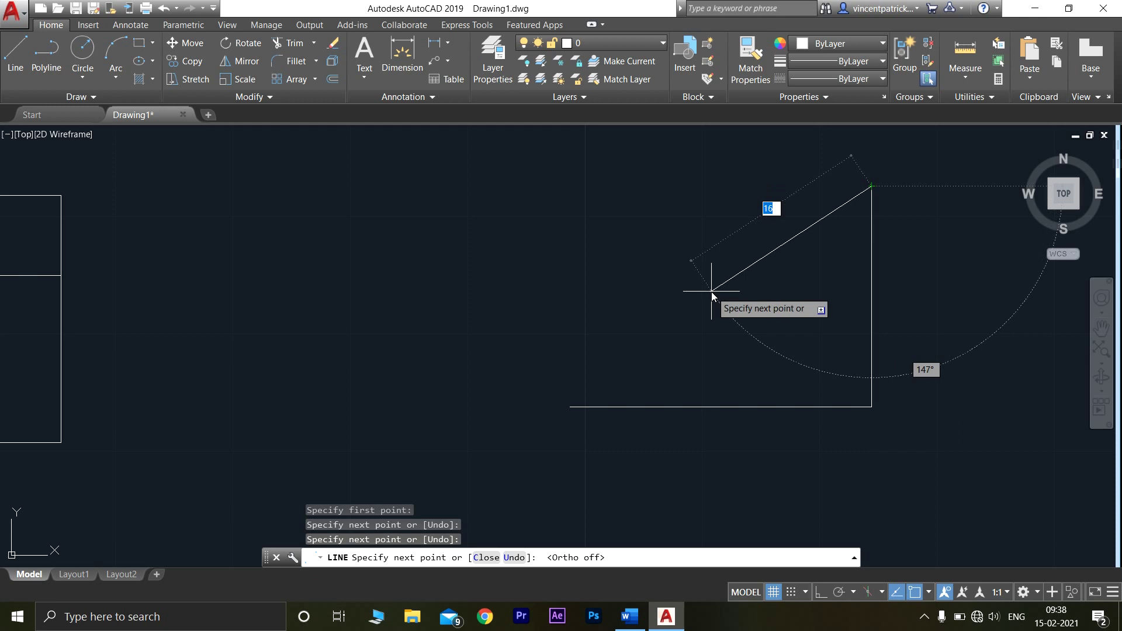
click(714, 292)
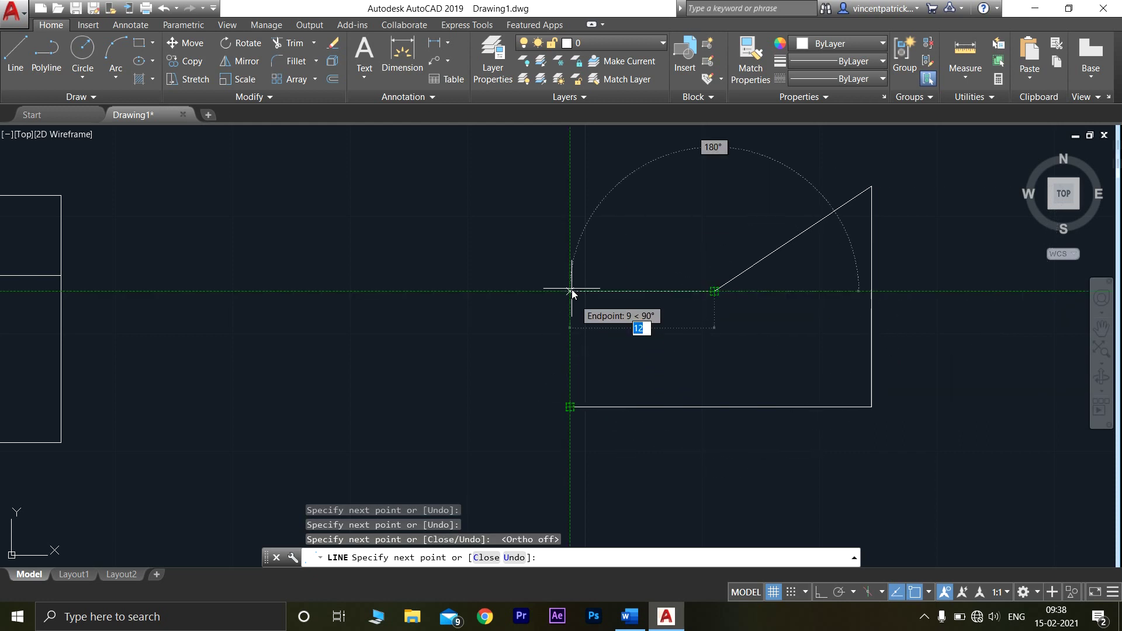
click(570, 291)
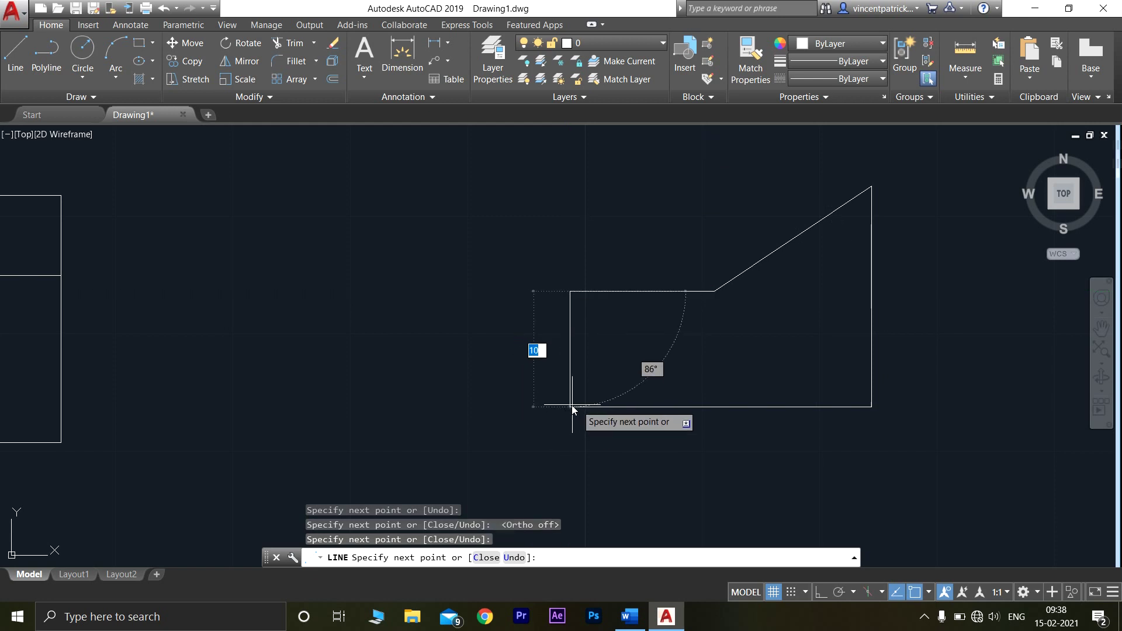
click(570, 407)
key(Escape)
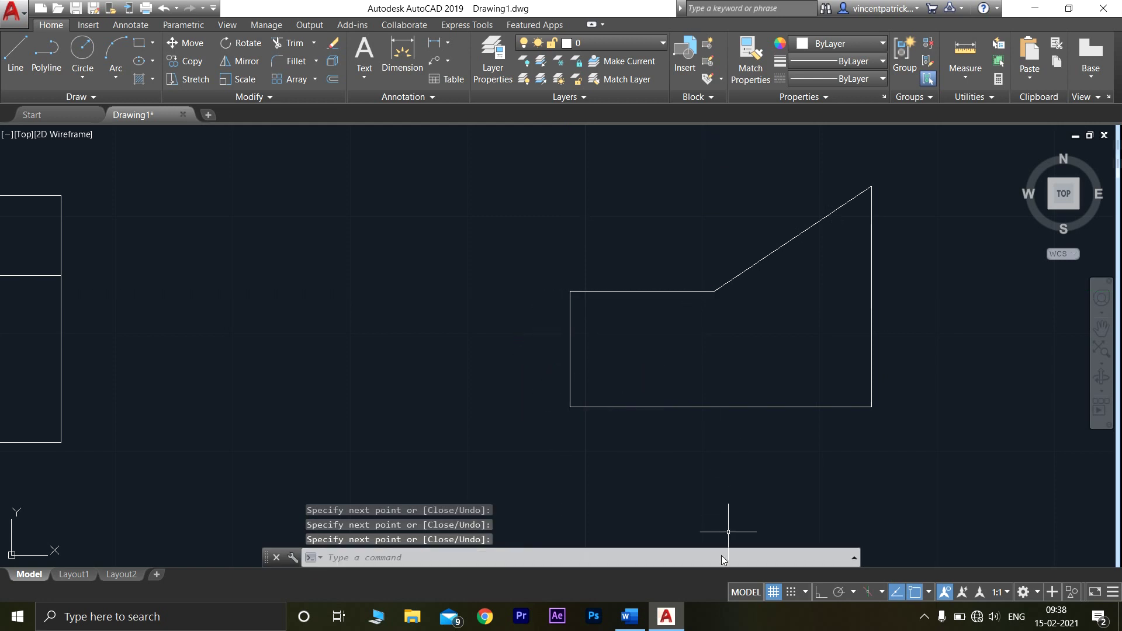
Step: After checking the object in Word, draw a vertical line in AutoCAD up from the outline's upper-left corner and a horizontal line across to the slope's upper end
click(629, 616)
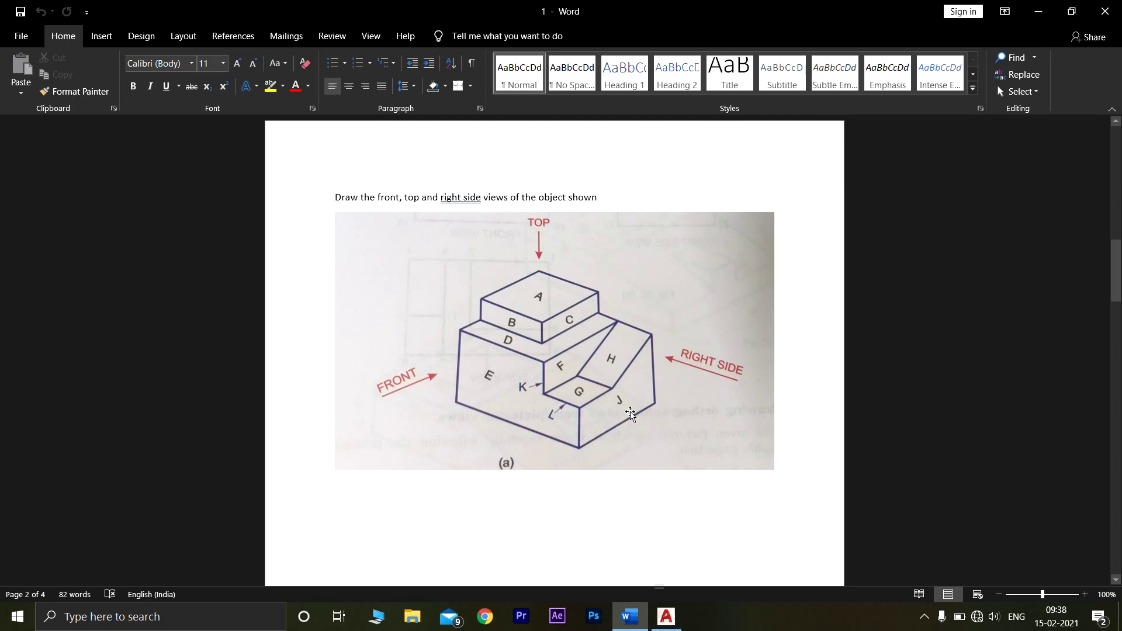
click(667, 619)
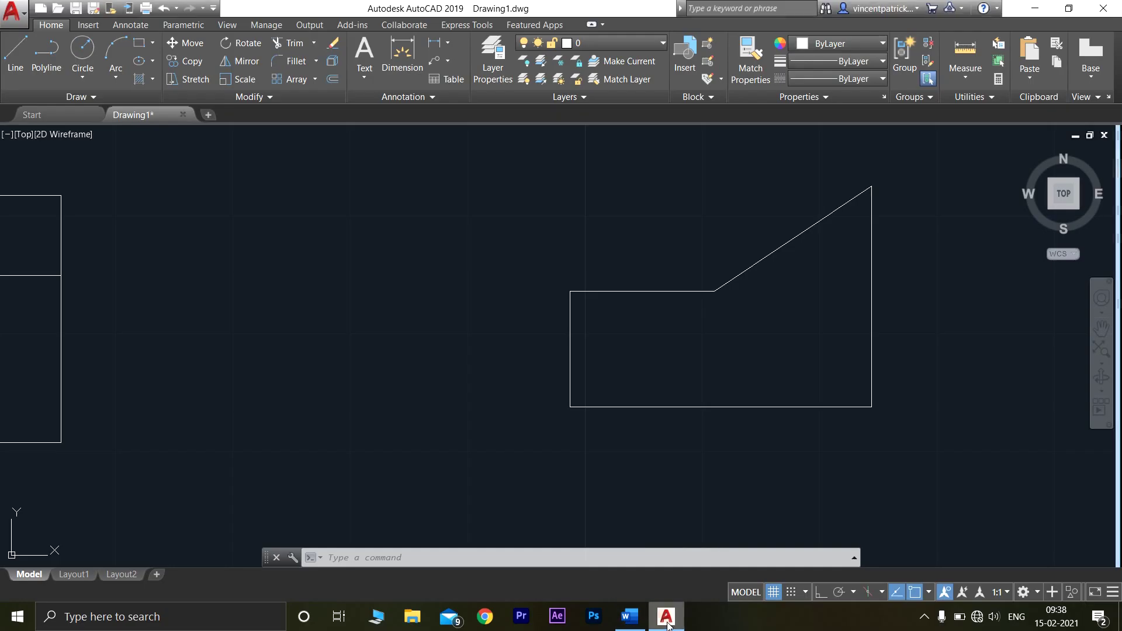
click(15, 55)
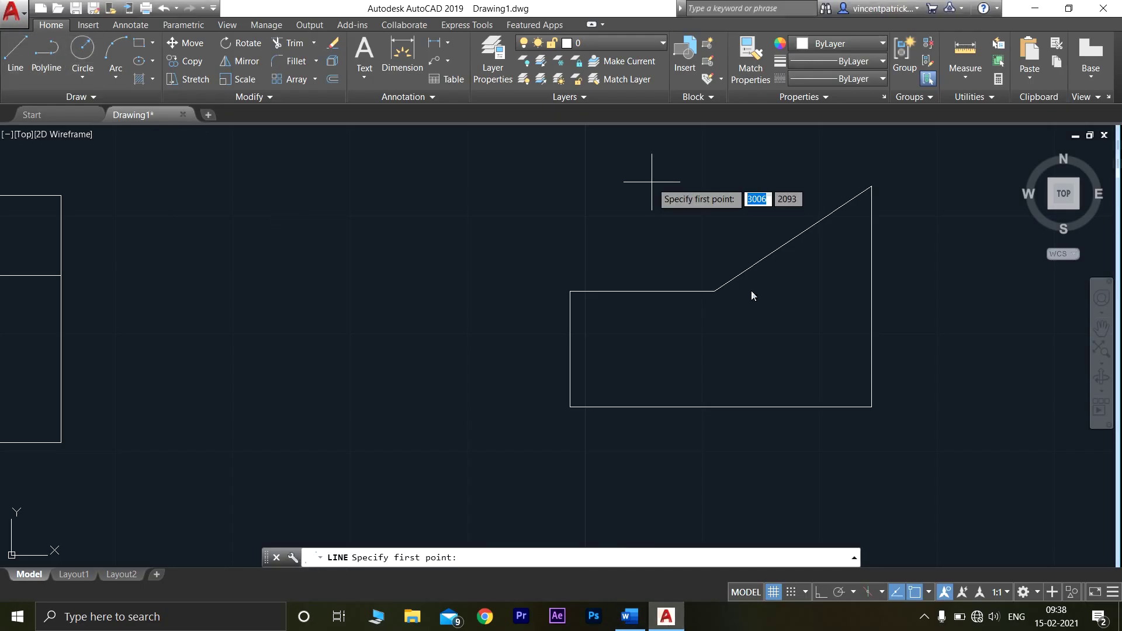
click(570, 290)
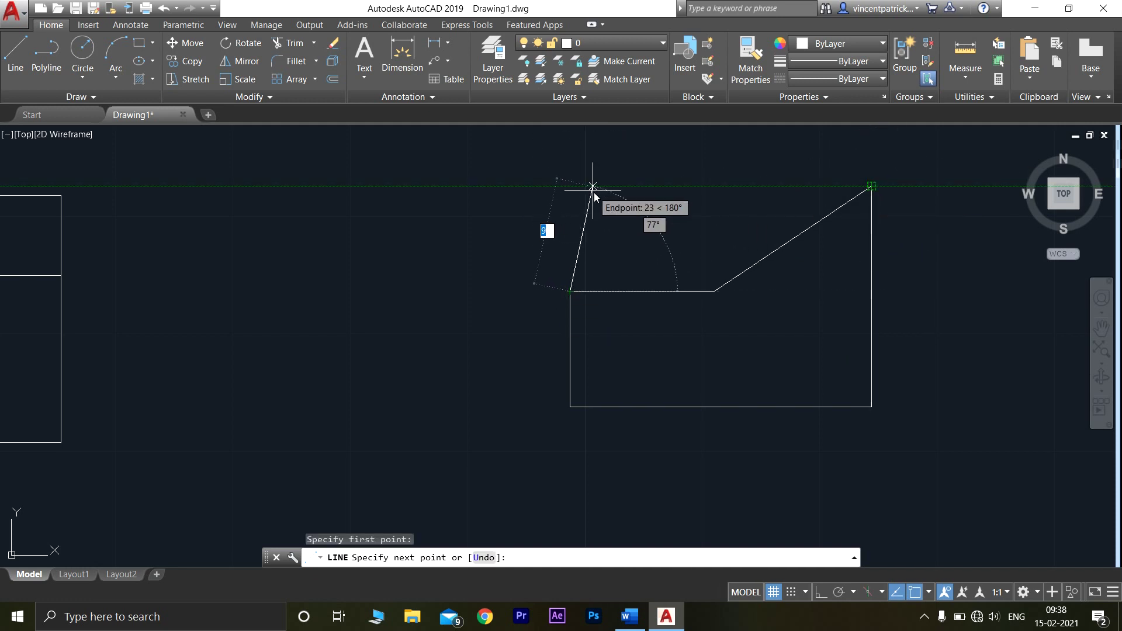
click(570, 186)
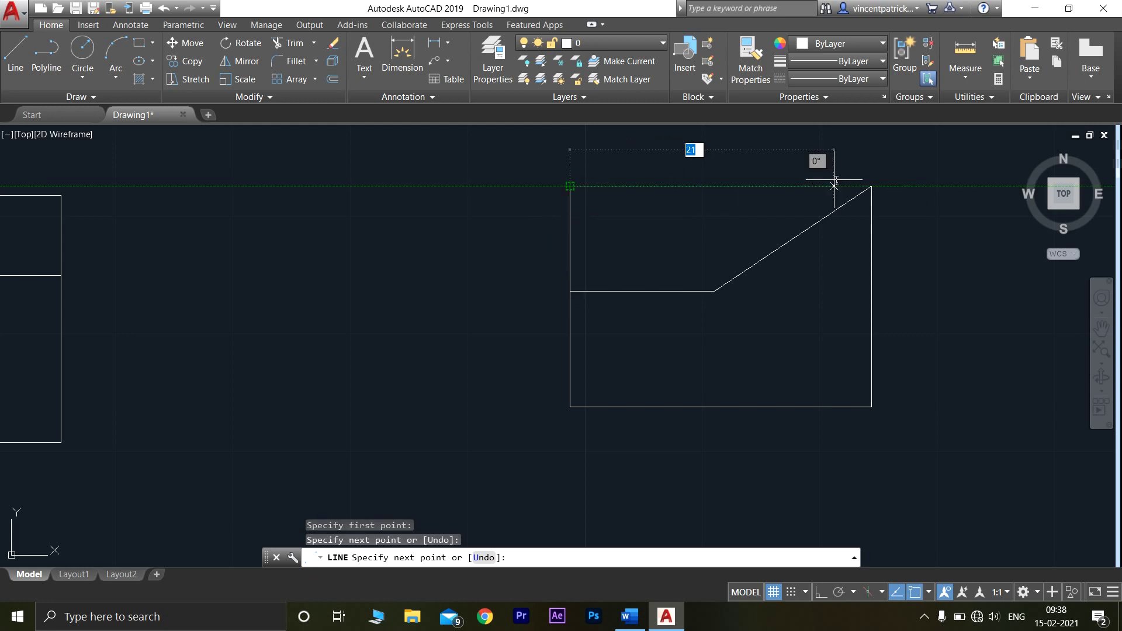
click(871, 185)
key(Return)
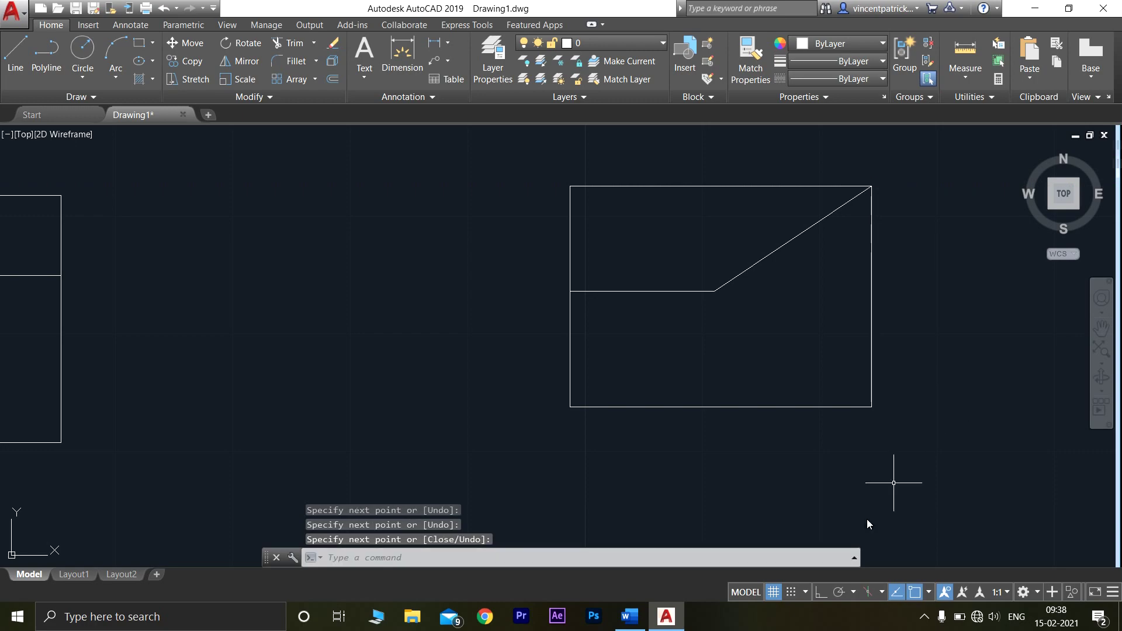
Step: Recheck the object in Word, then outline the raised block in AutoCAD from the view's upper-right corner, with Ortho on for the roof and left edge crossing the upper edge
click(625, 618)
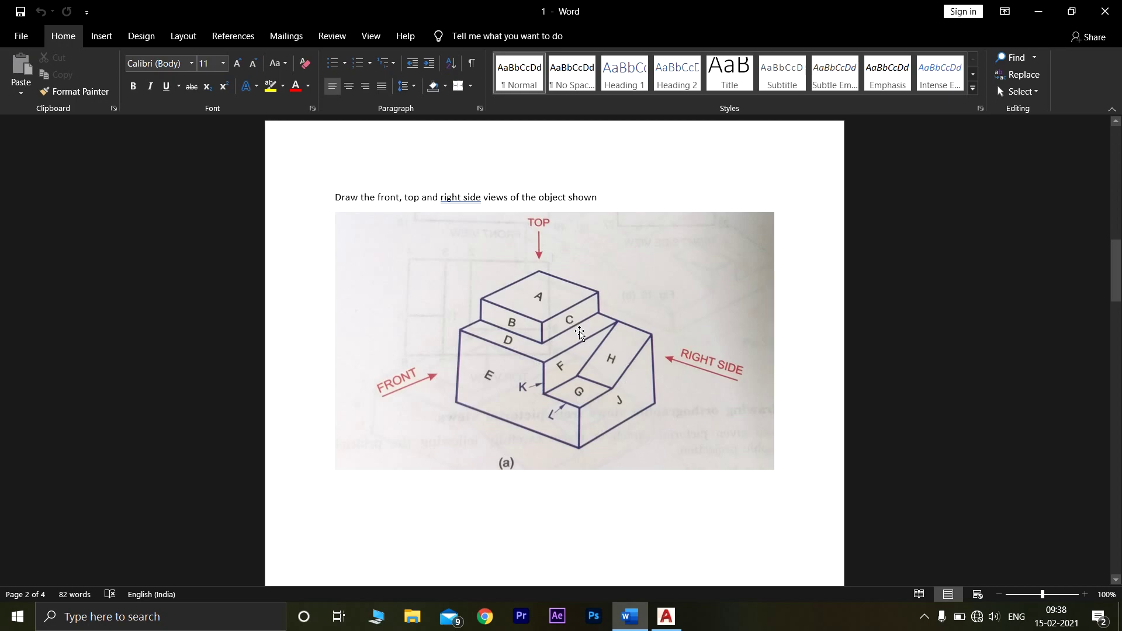
click(666, 617)
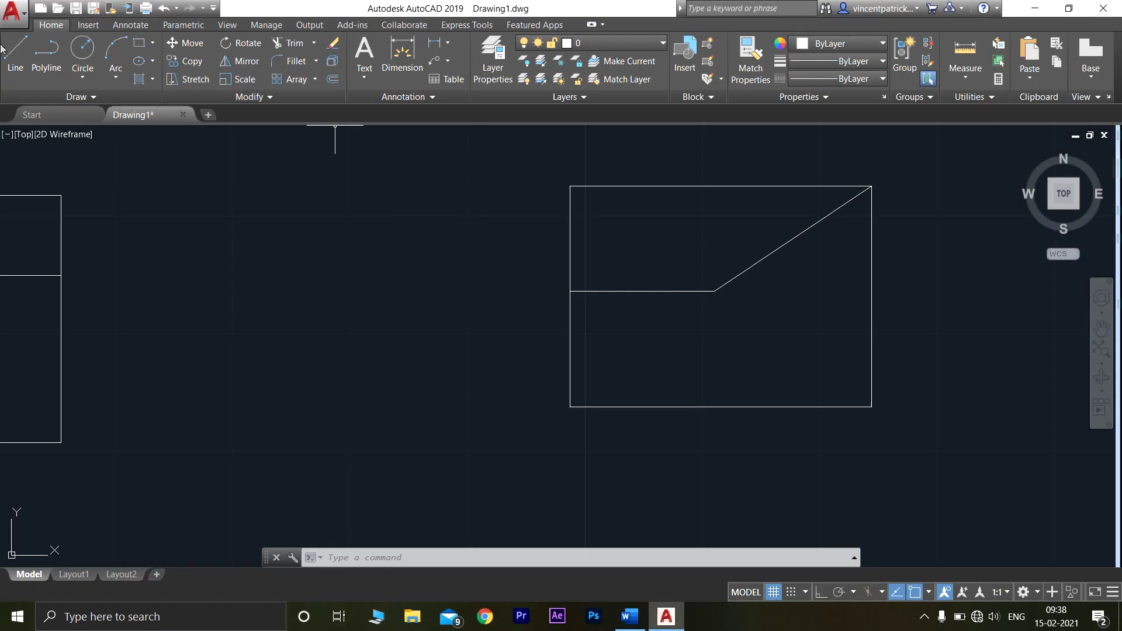
click(16, 61)
middle_drag(804, 264, 664, 323)
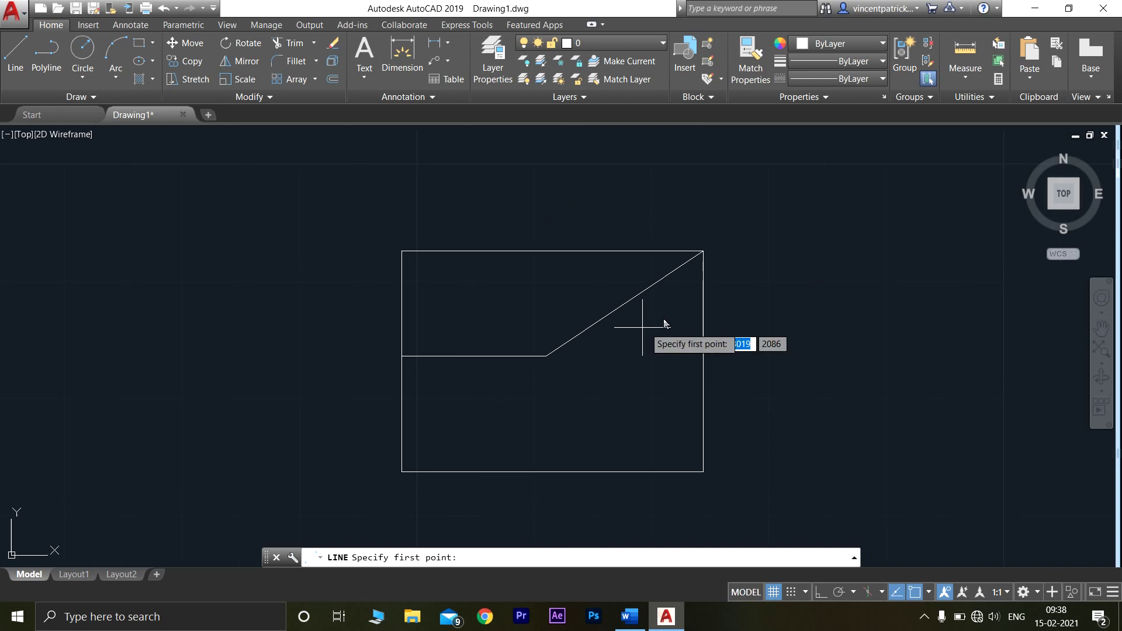
click(701, 251)
click(703, 189)
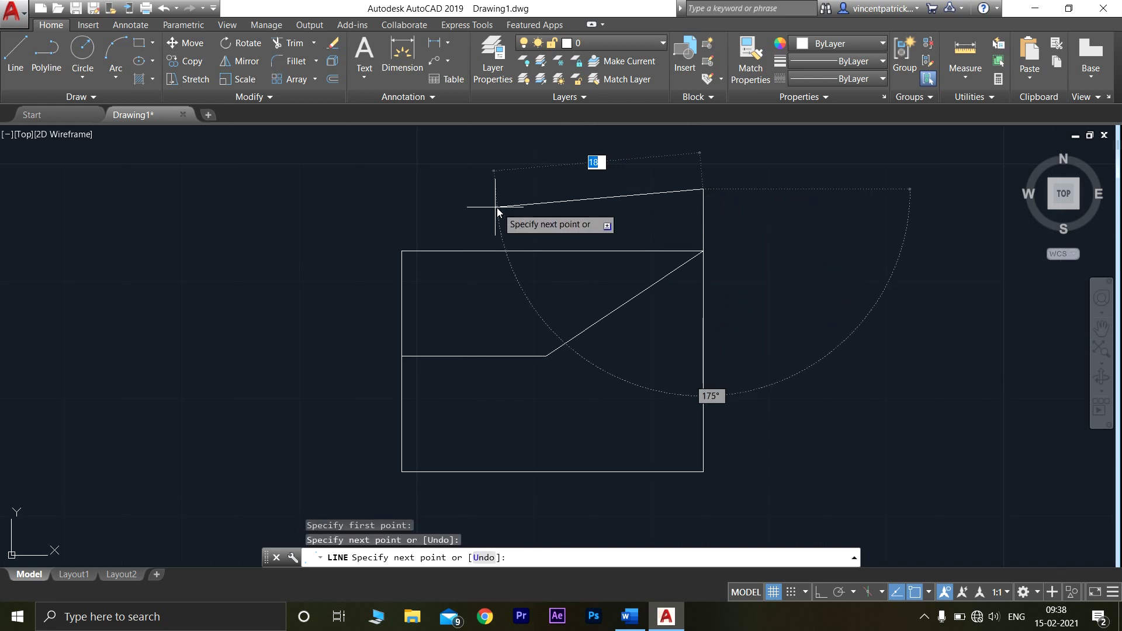
click(819, 591)
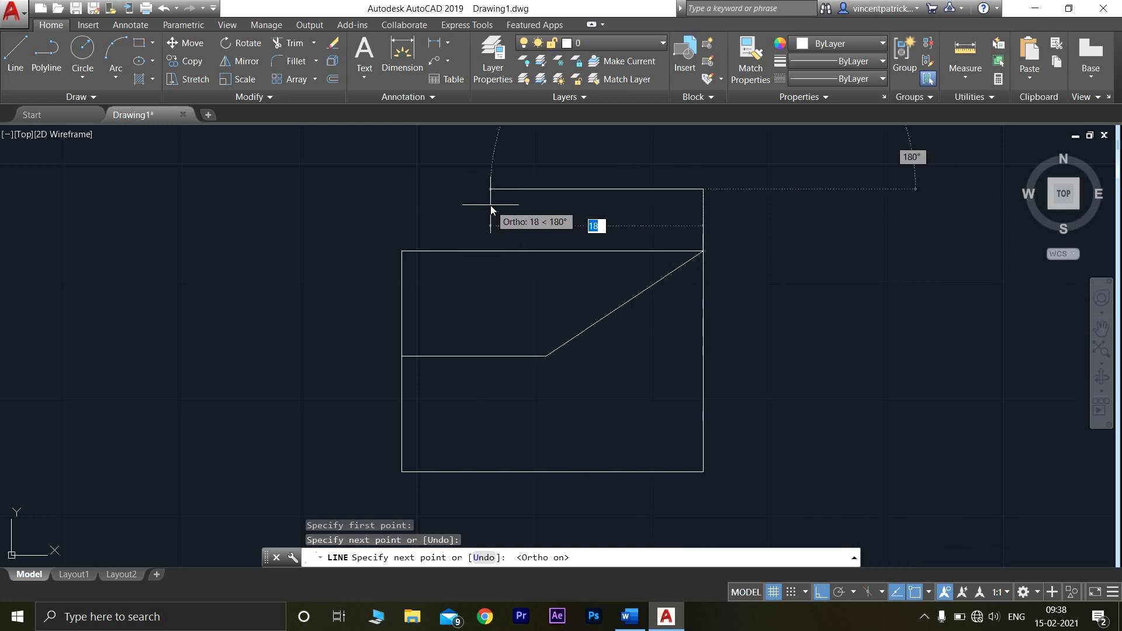
click(485, 202)
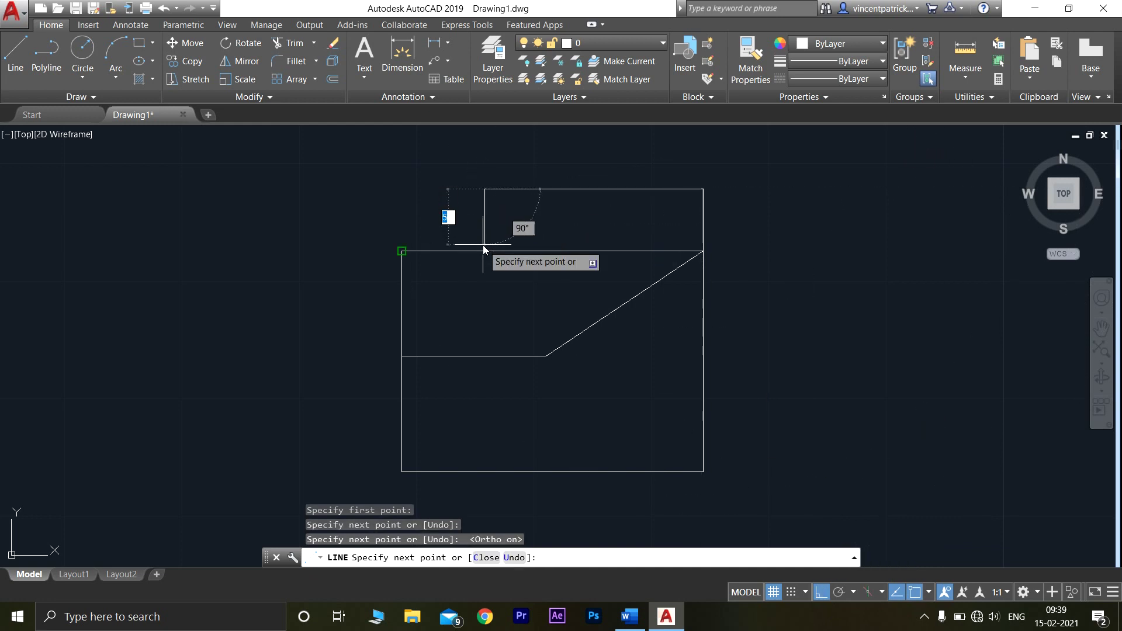
click(491, 279)
key(Return)
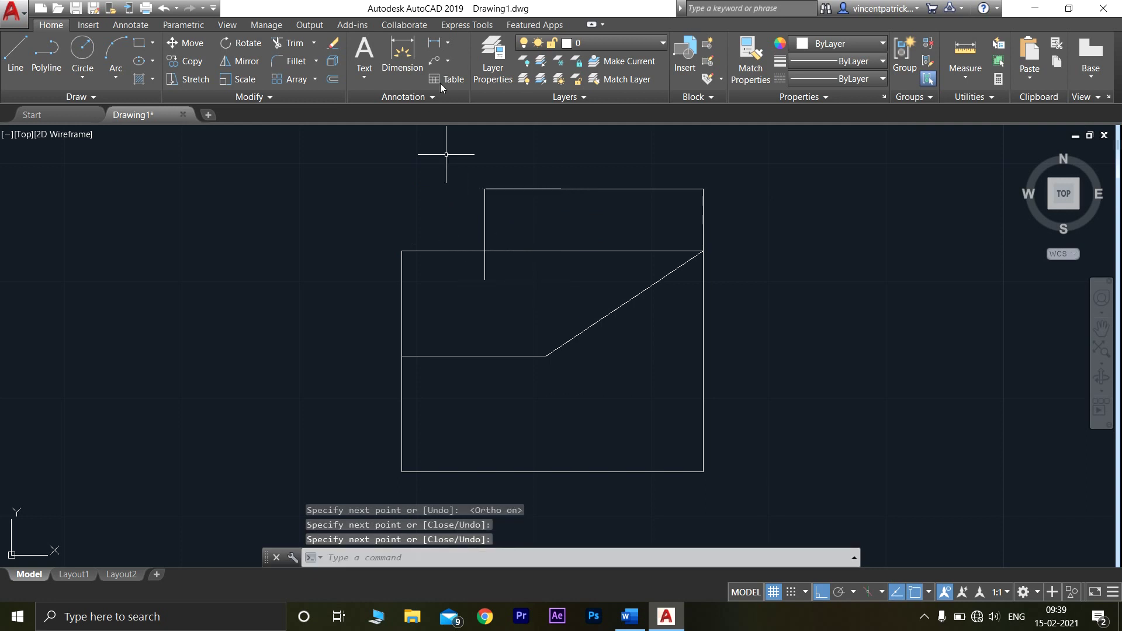
Step: Trim the part of the raised block's left edge below the view's upper edge, using that upper edge as the cutting edge
click(287, 42)
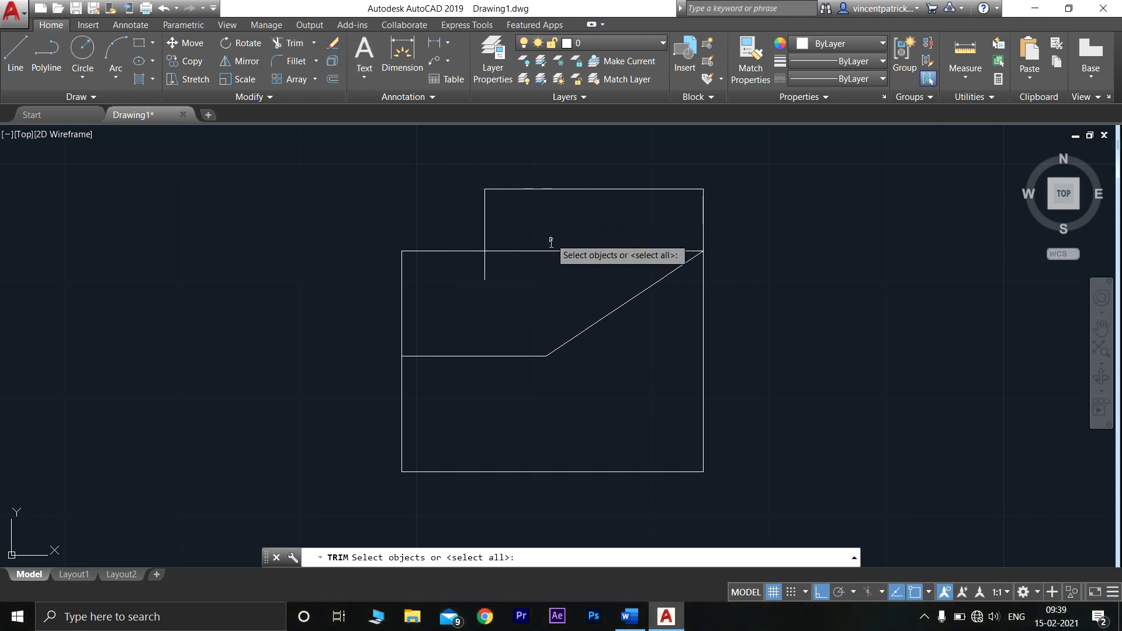
click(543, 250)
key(Return)
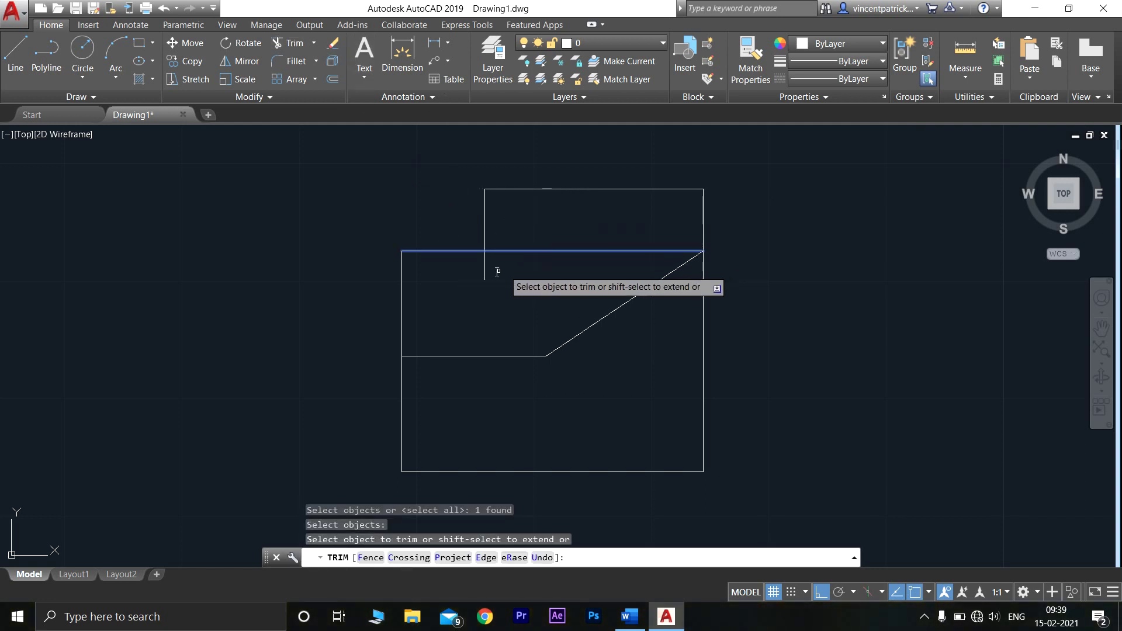
click(489, 271)
key(Return)
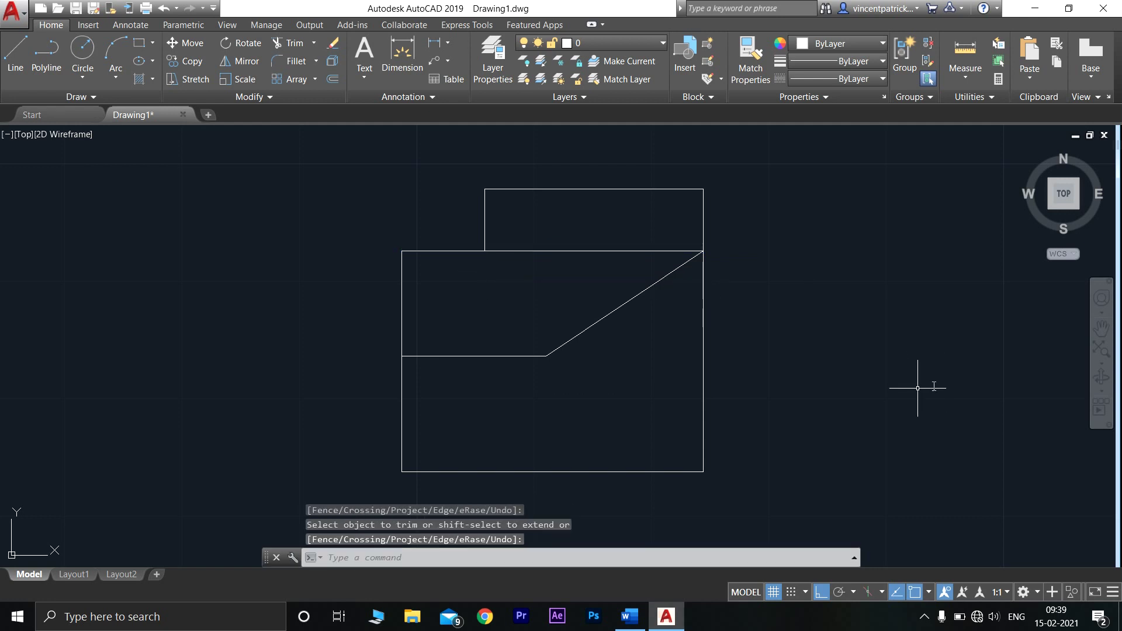
Step: Compare the two drawn views with the pictured object in Word and return to an empty area beside the second view in AutoCAD
scroll(922, 380, down, 2)
scroll(917, 526, down, 2)
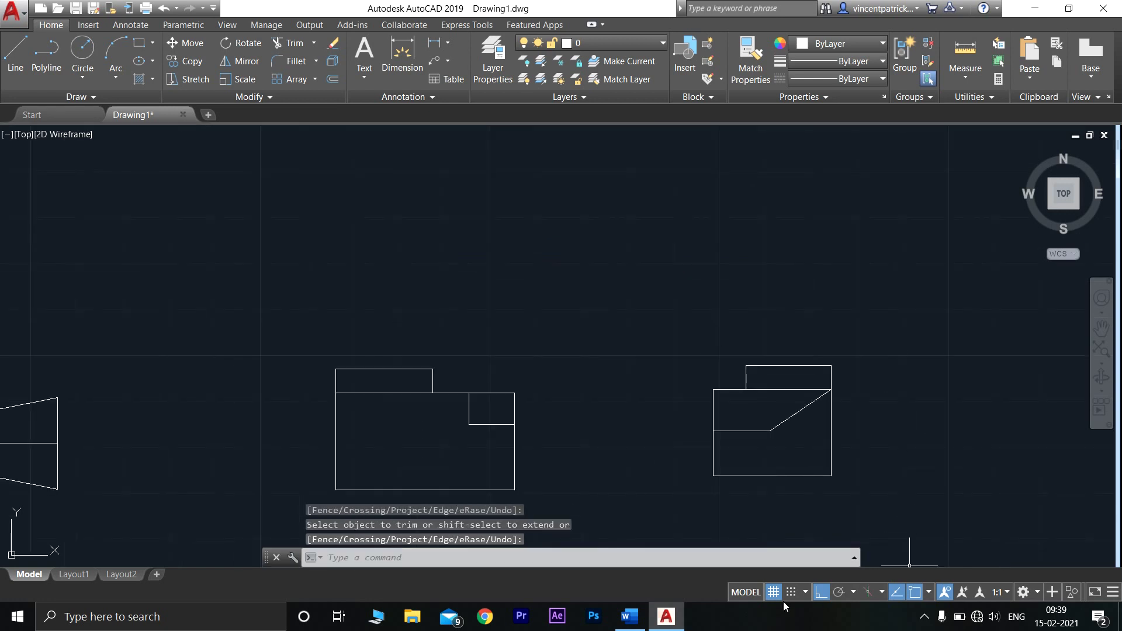
click(629, 616)
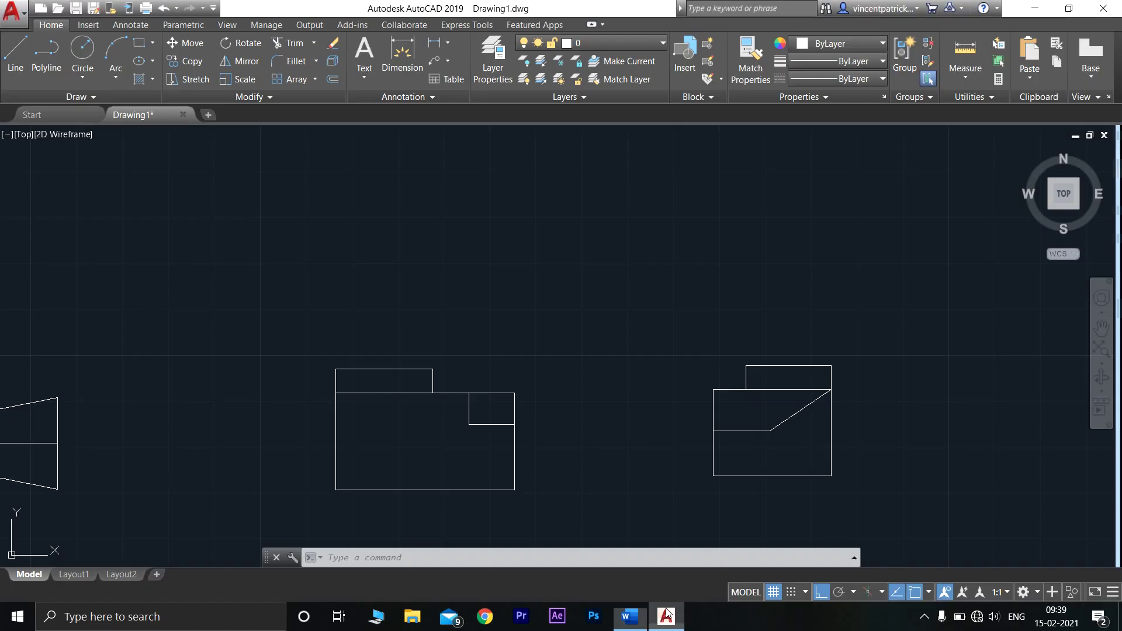
click(666, 616)
scroll(870, 401, down, 2)
scroll(878, 404, up, 3)
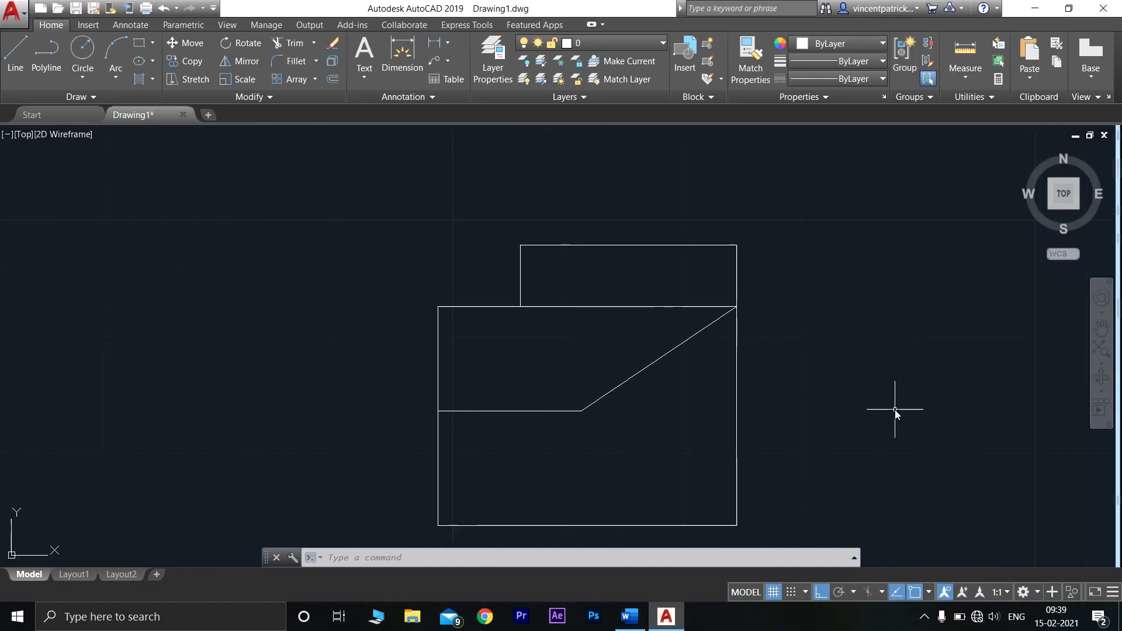
mouse_move(879, 408)
middle_down()
mouse_move(466, 373)
mouse_move(275, 382)
middle_up()
scroll(397, 363, down, 1)
scroll(558, 377, down, 1)
mouse_move(526, 371)
middle_down()
mouse_move(422, 349)
mouse_move(295, 356)
middle_up()
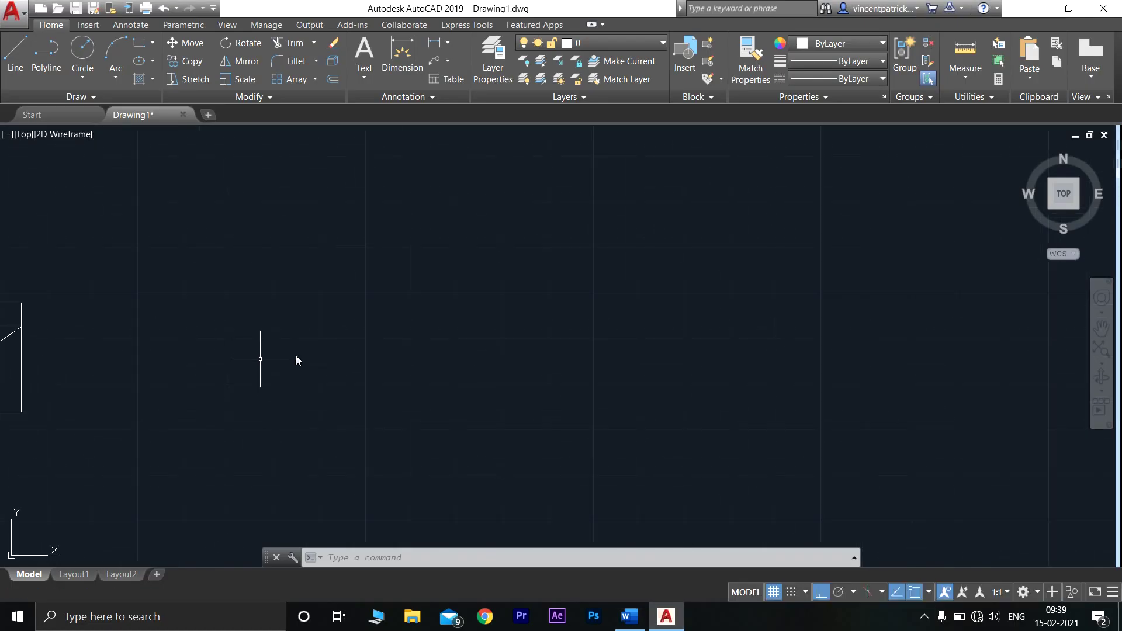
Step: After checking the object in Word, draw a 30 by 30 unit square in AutoCAD in the empty area to the right of the second view
click(14, 61)
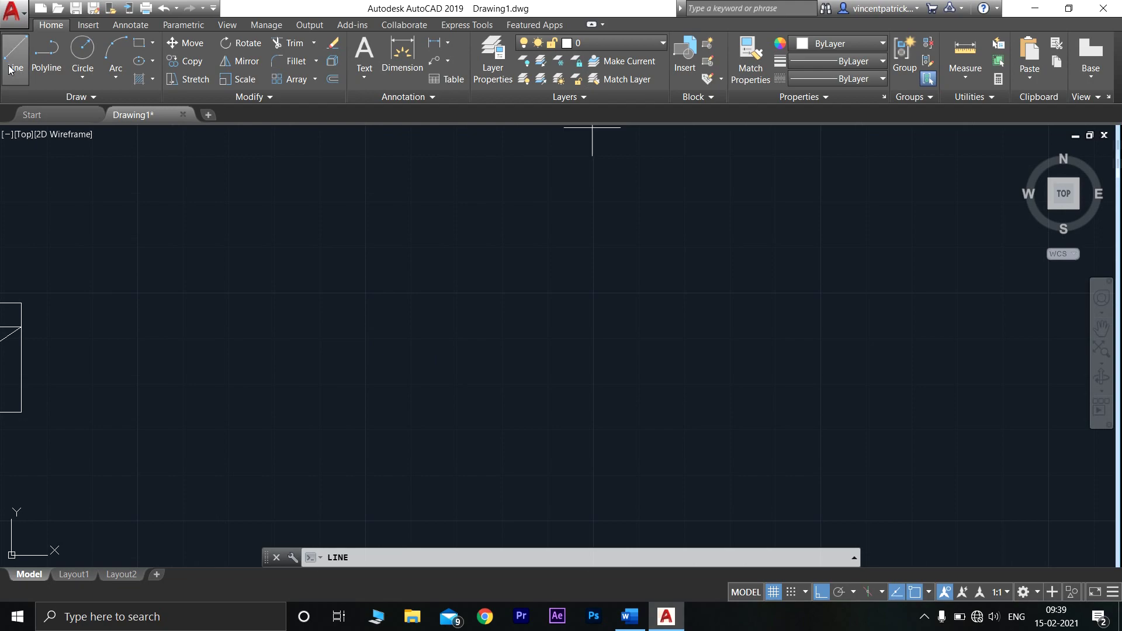
click(629, 616)
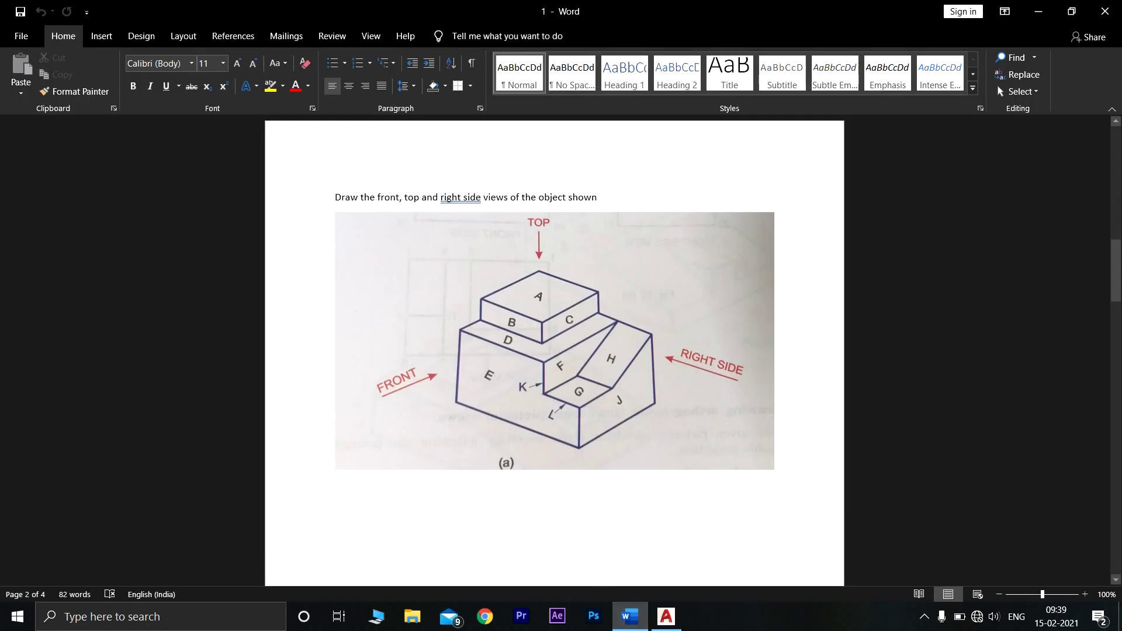
click(666, 616)
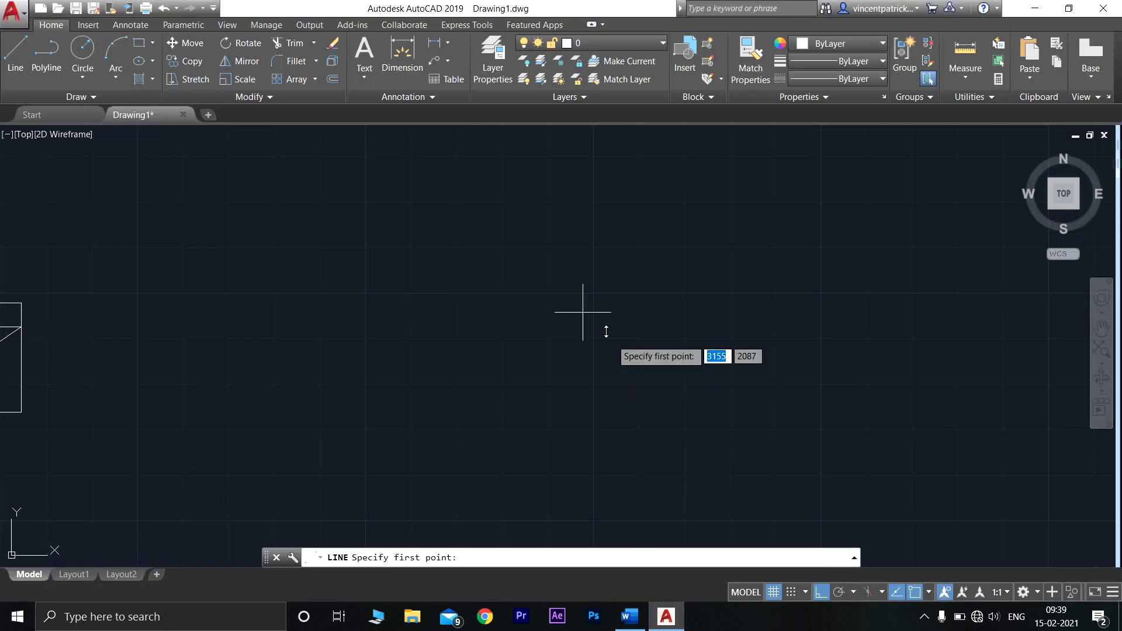
click(474, 260)
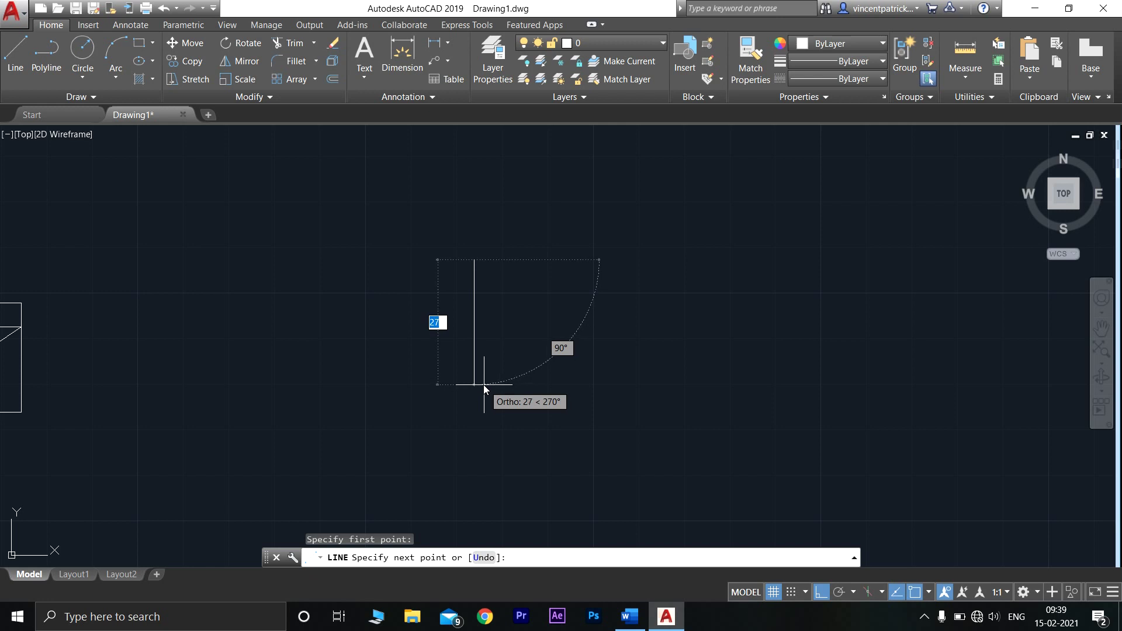
text(3)
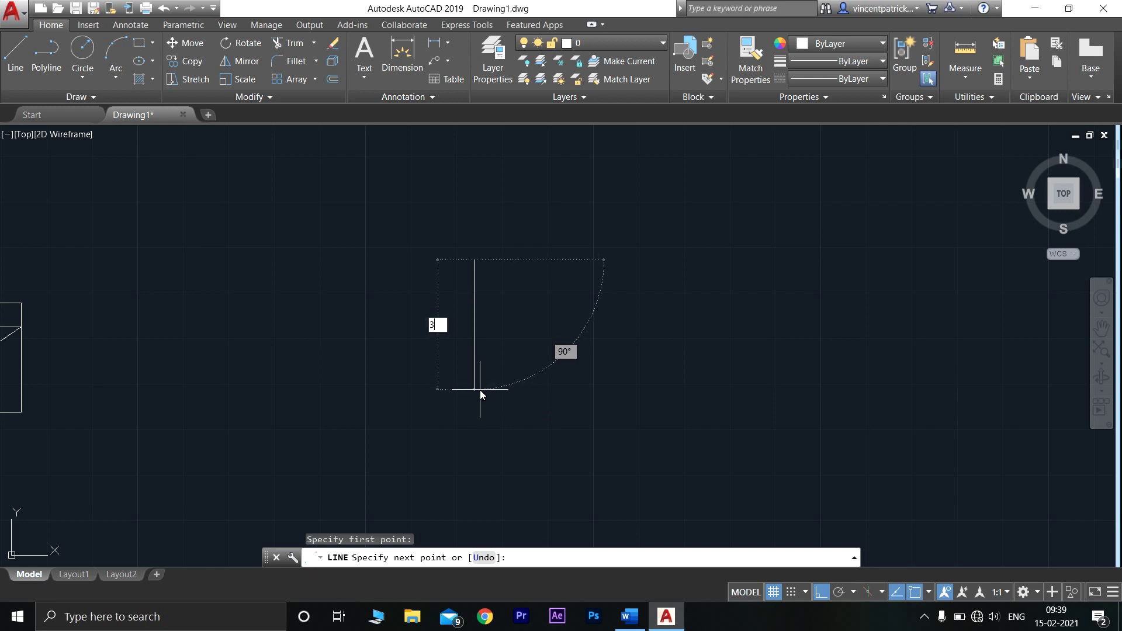
text(0)
key(Return)
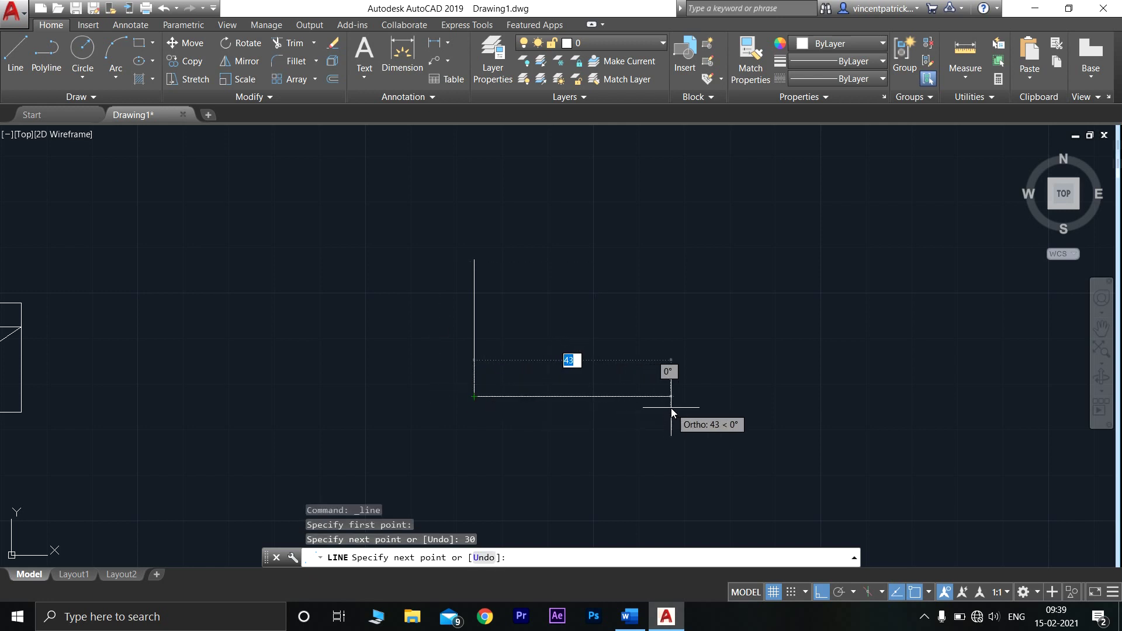
text(30)
key(Return)
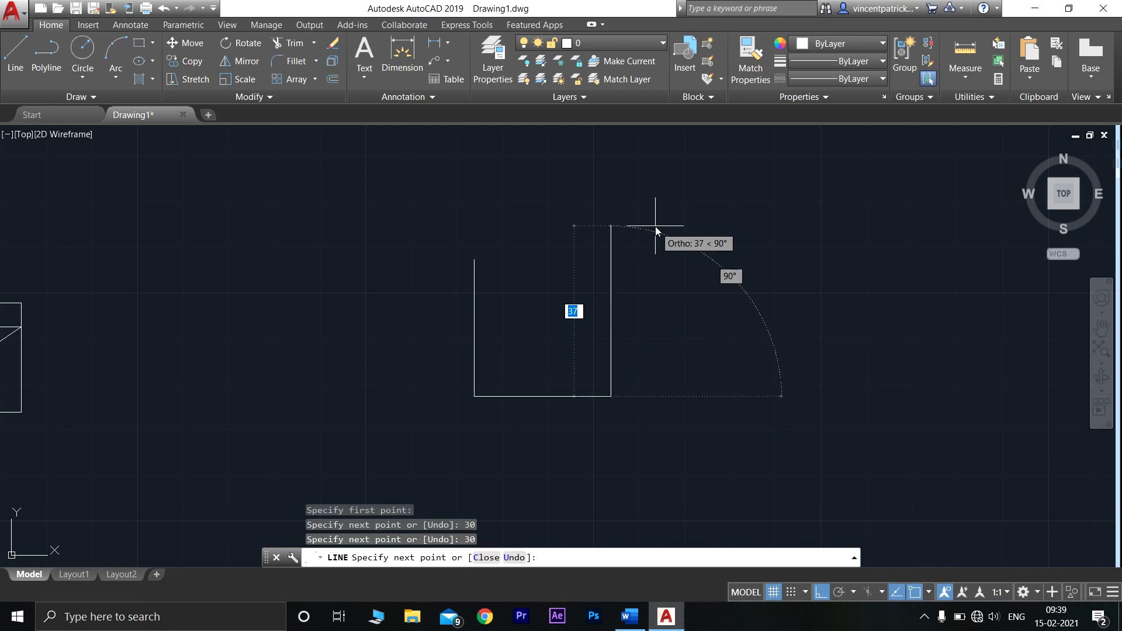
text(30)
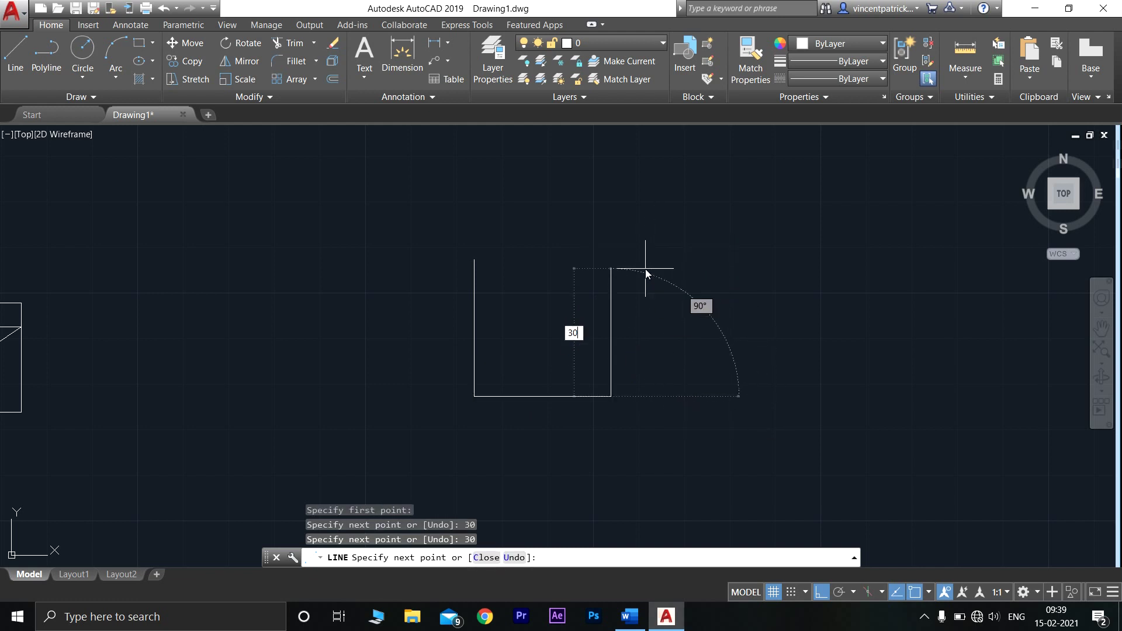
key(Return)
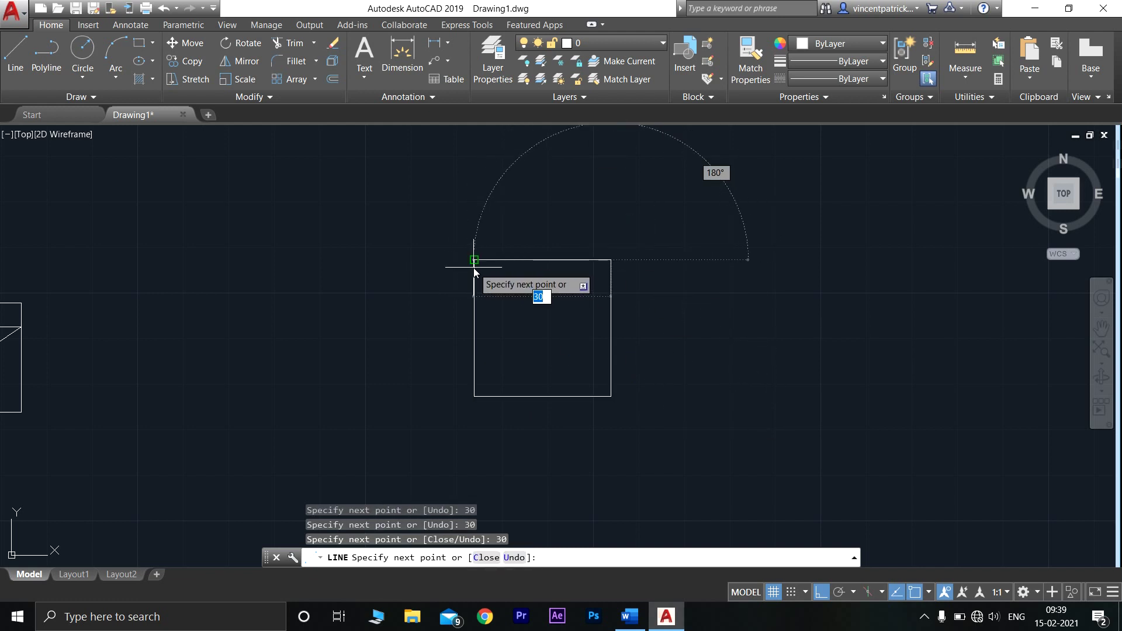
key(Return)
key(Return)
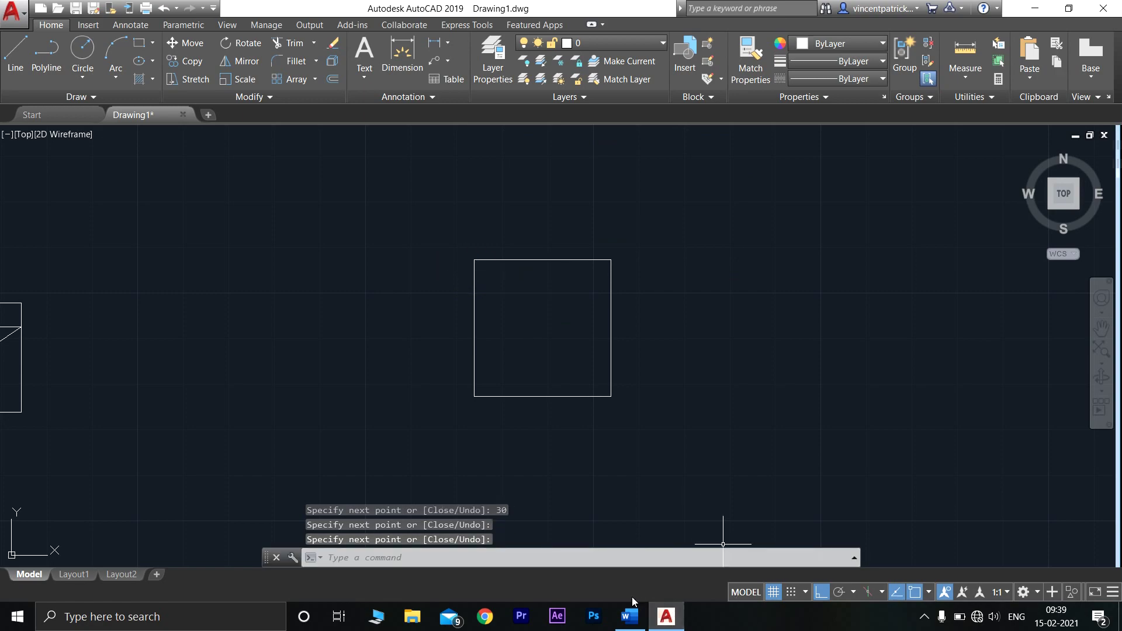
Step: After checking the object in Word, outline the lower ledge in AutoCAD around the square's lower and right sides, making the outline about 39 units high
click(628, 616)
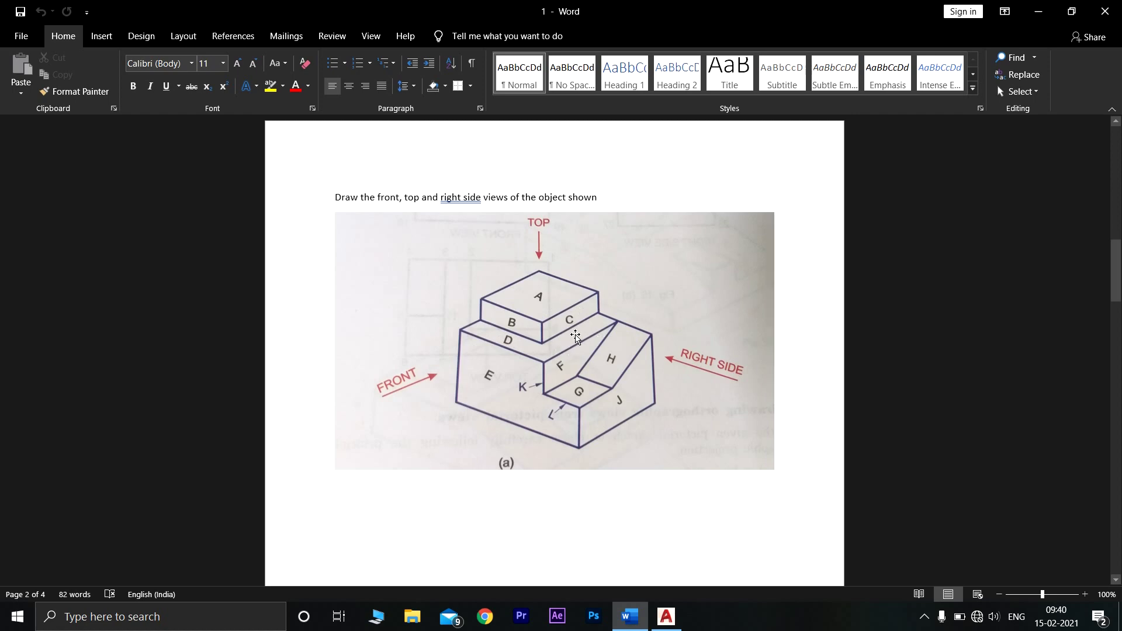
click(666, 613)
click(7, 55)
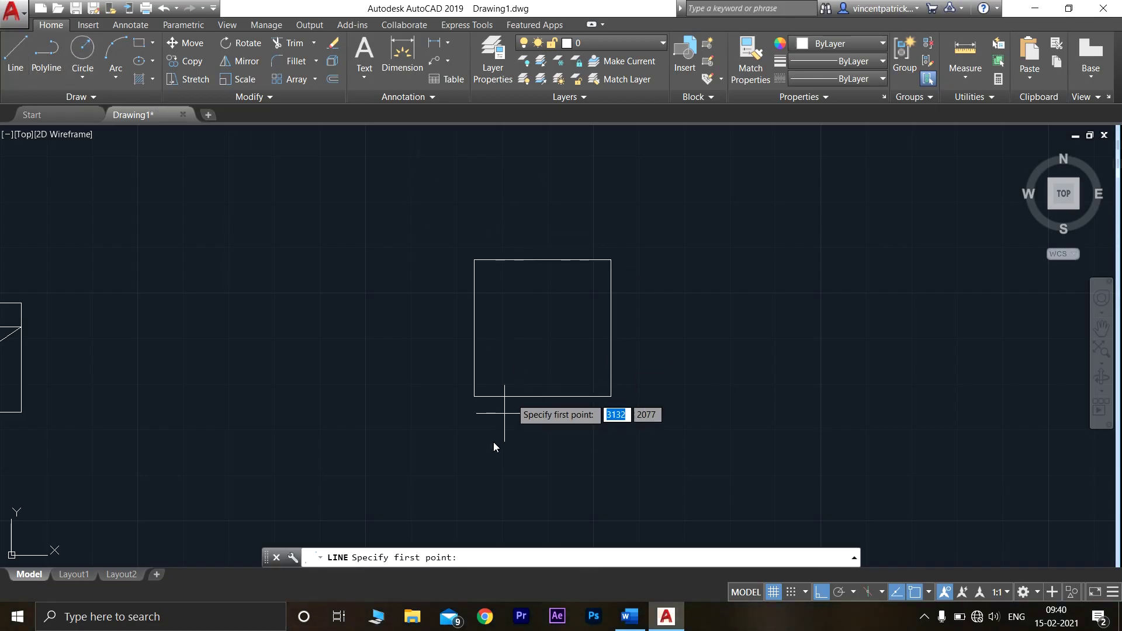
click(474, 397)
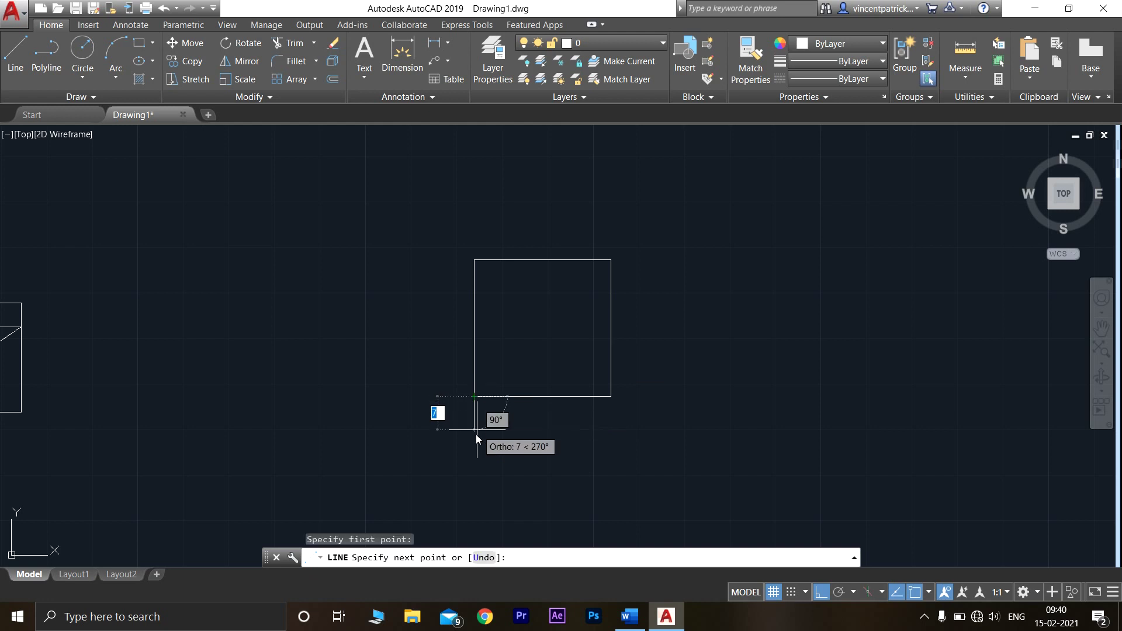
click(651, 447)
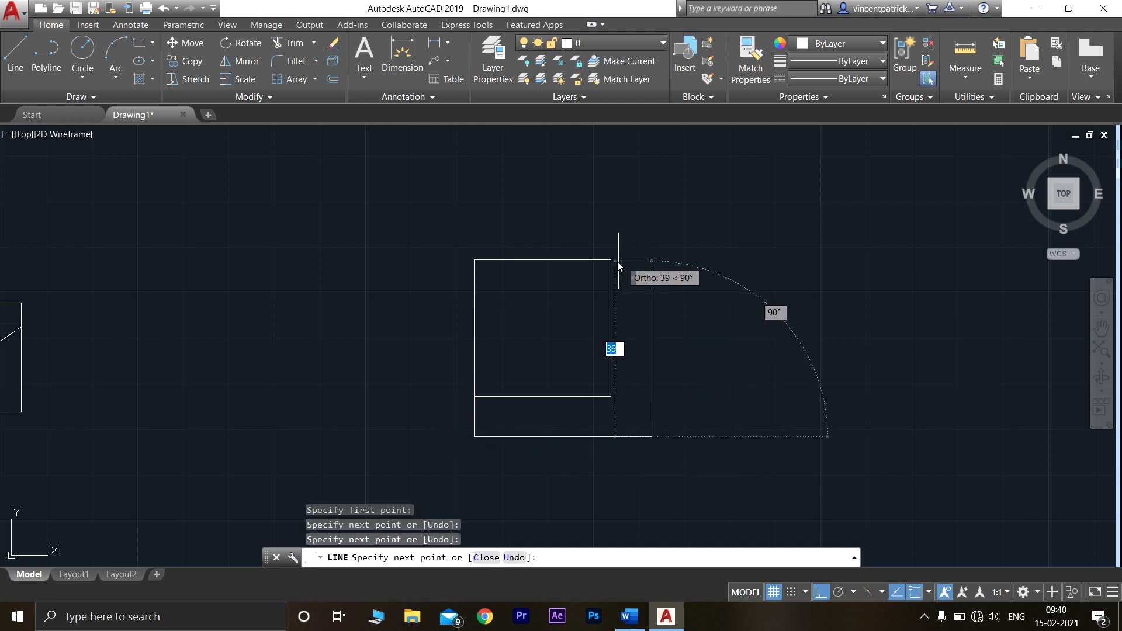
click(652, 260)
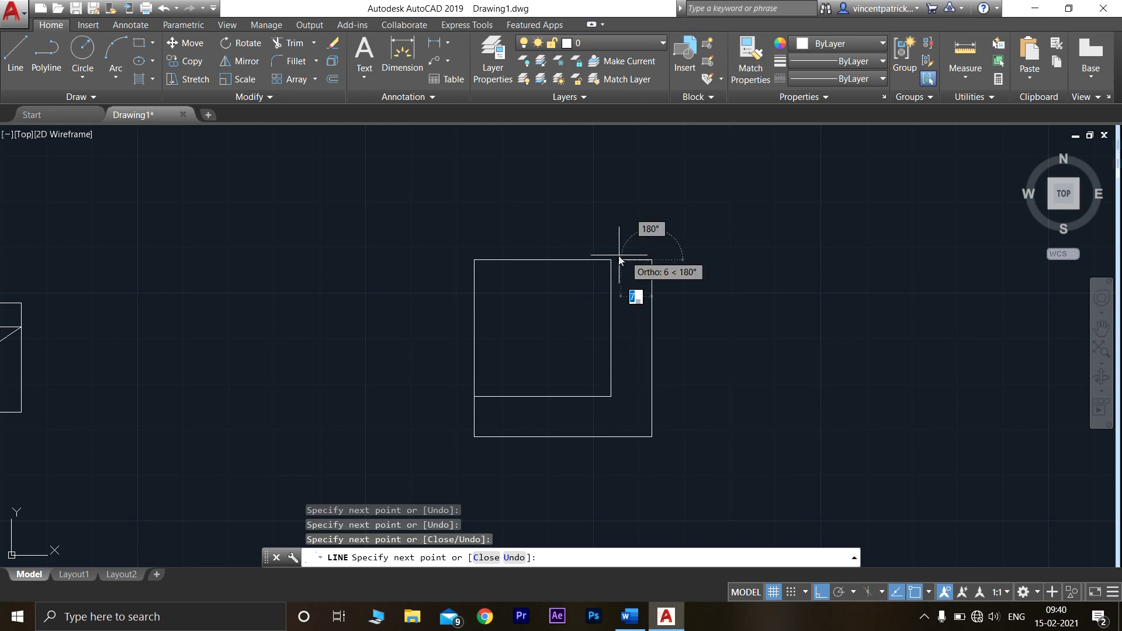
click(611, 260)
key(Escape)
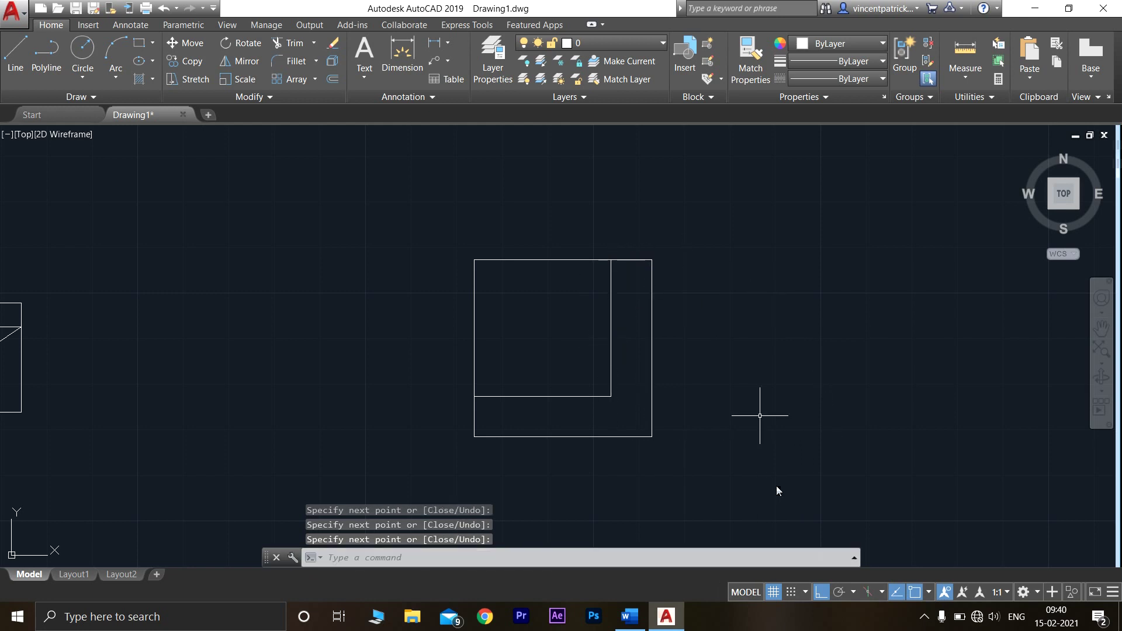
Step: Recheck the object in Word, then add a full-height strip about 13 units wide along the right edge of the top view in AutoCAD
click(629, 617)
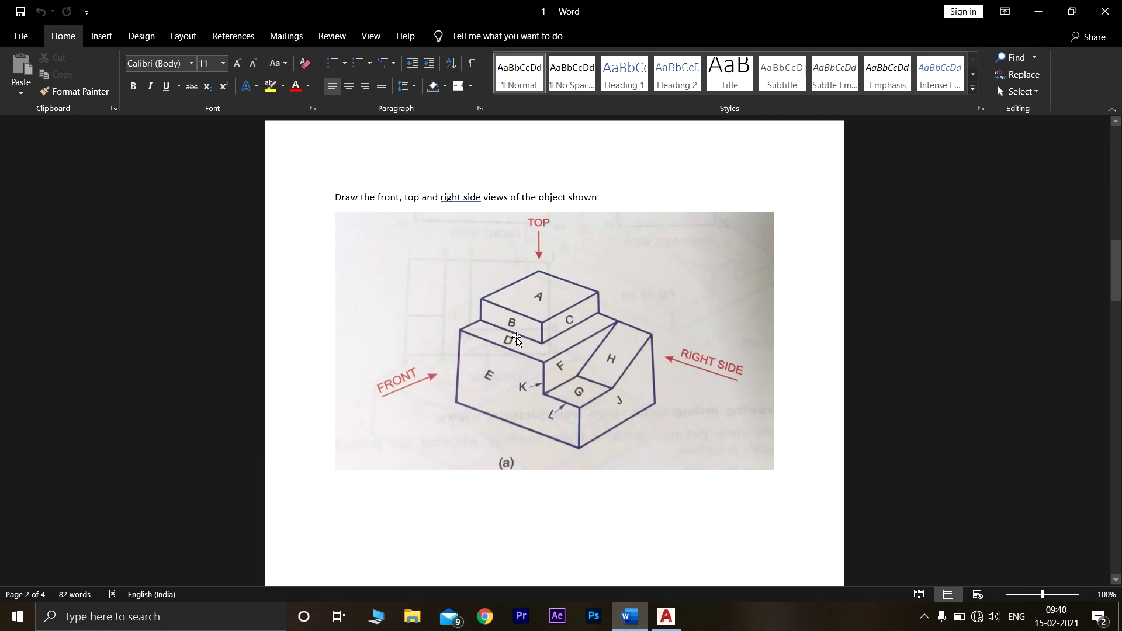
click(666, 617)
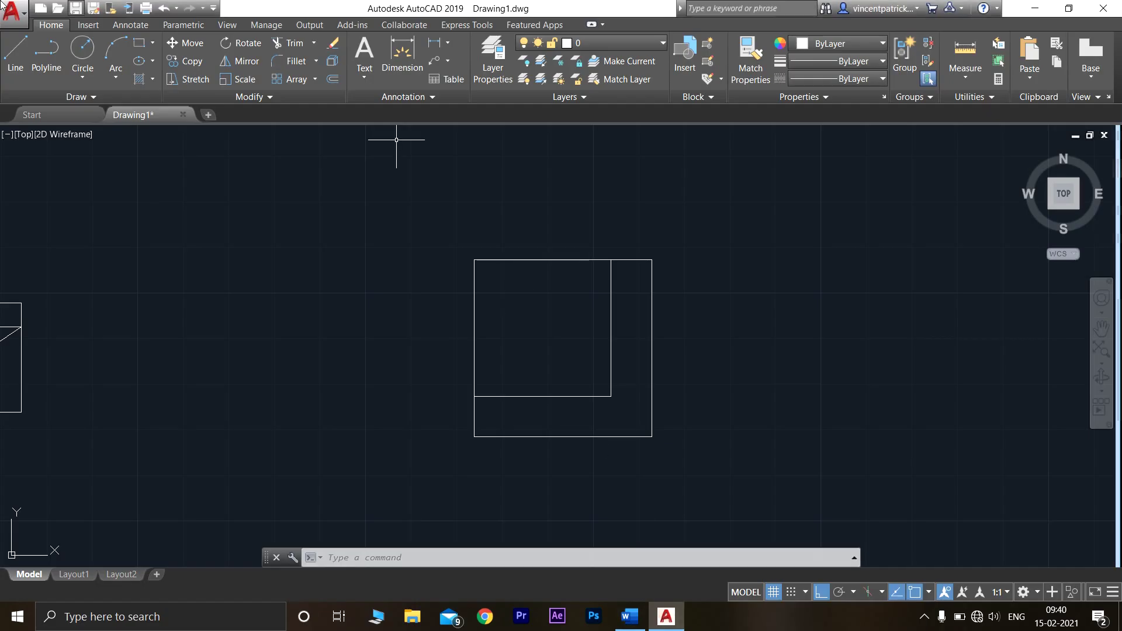
click(651, 259)
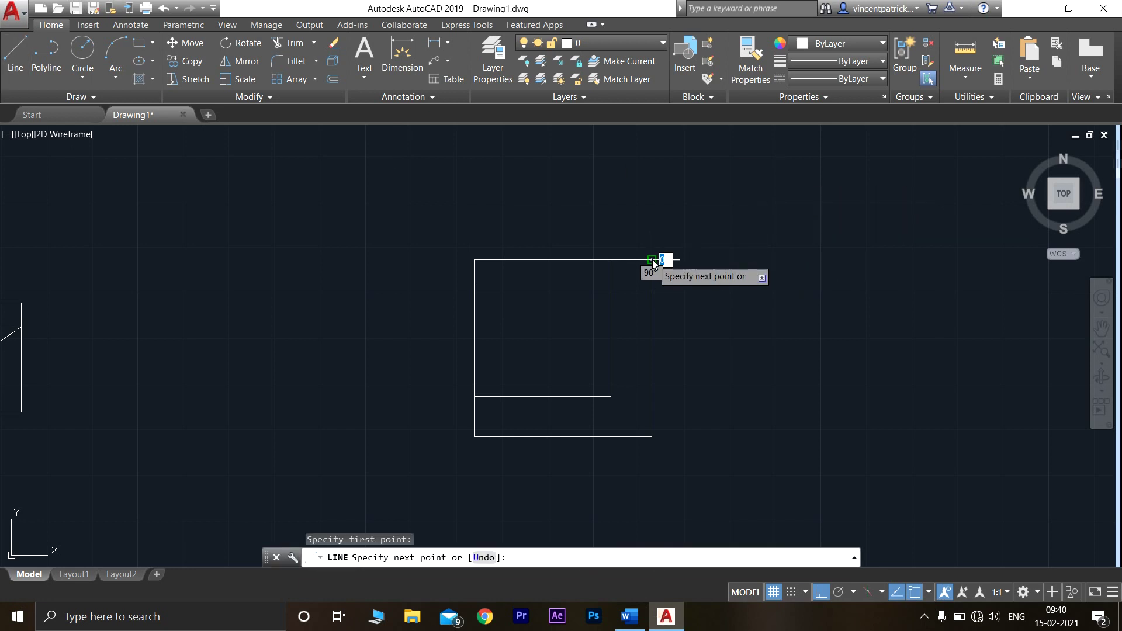
click(713, 278)
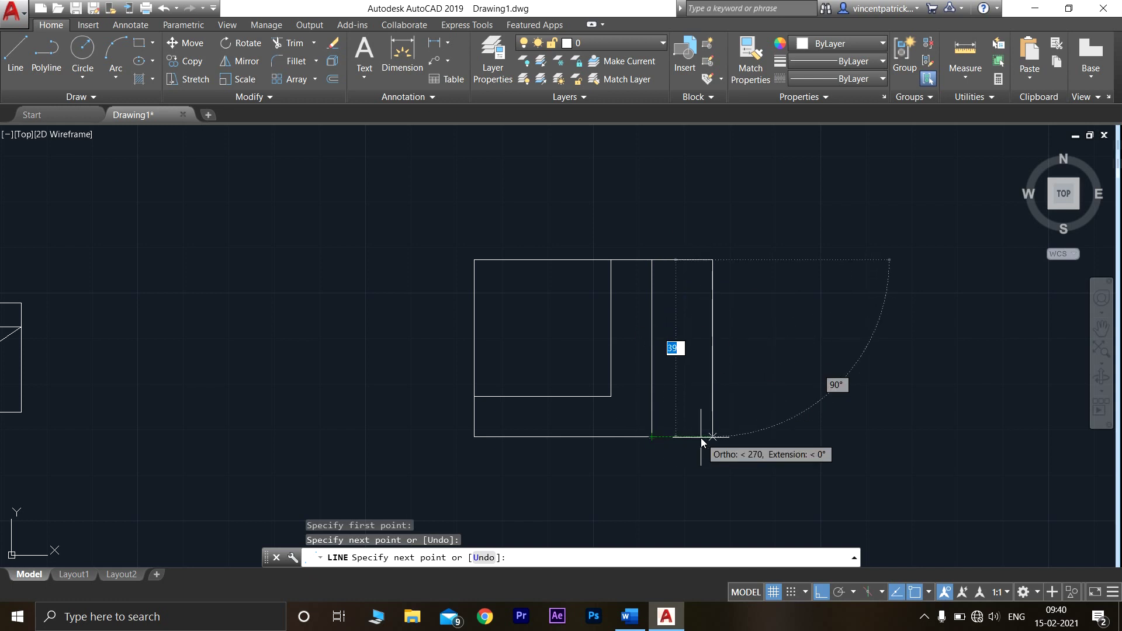
click(712, 436)
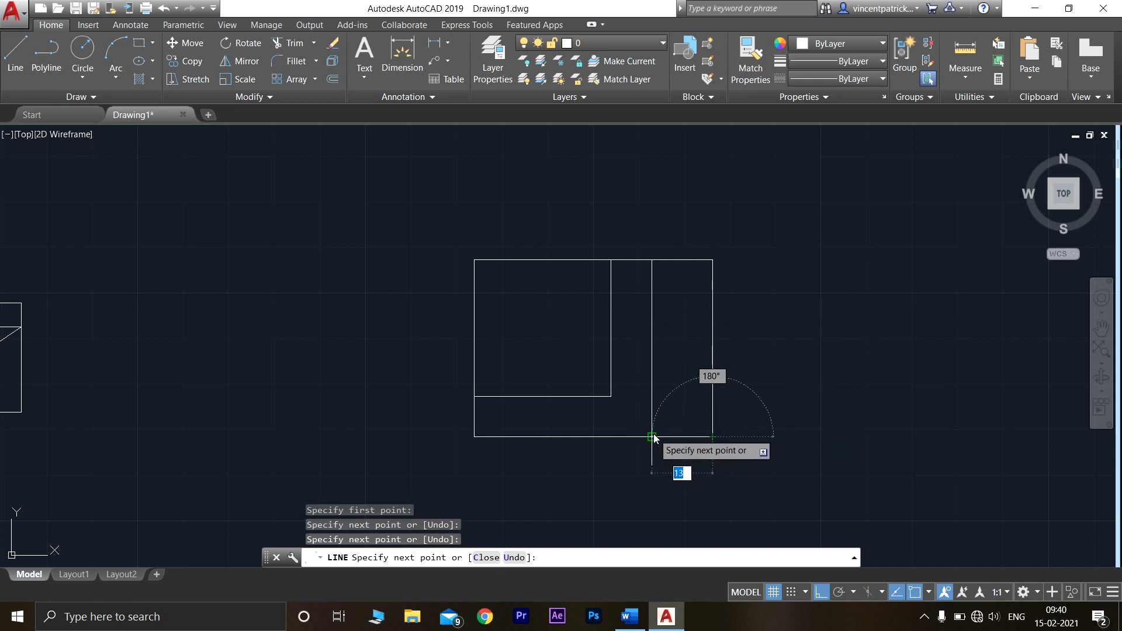
click(652, 437)
key(Escape)
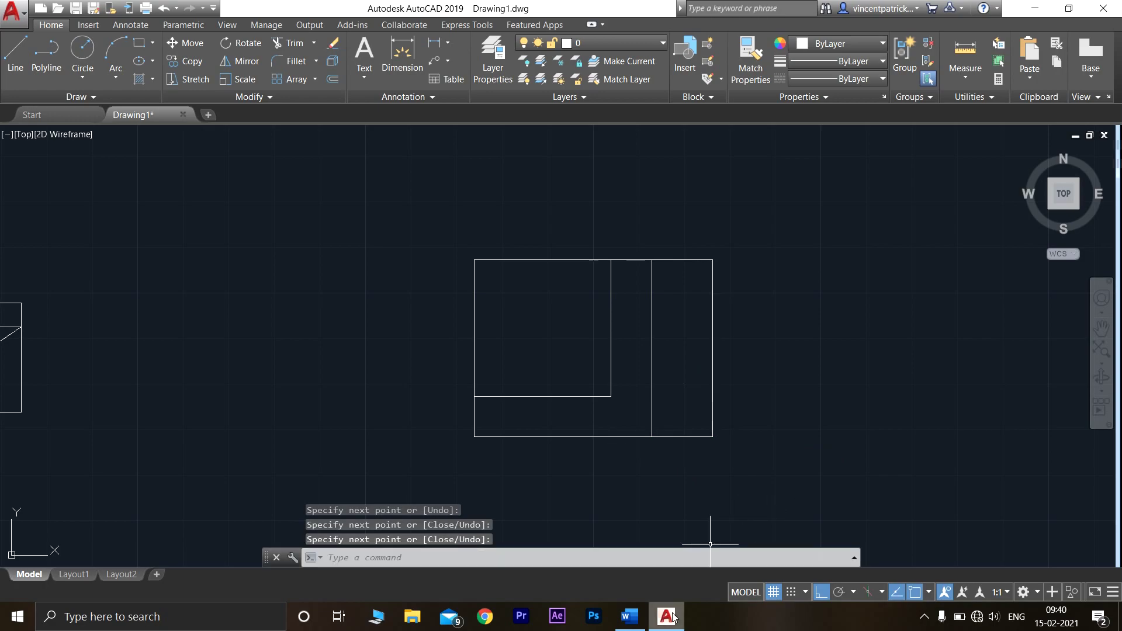
Step: Consult the object in Word, then draw a horizontal line in AutoCAD across the lower part of the strip, overshooting both its vertical edges
key(alt+Tab)
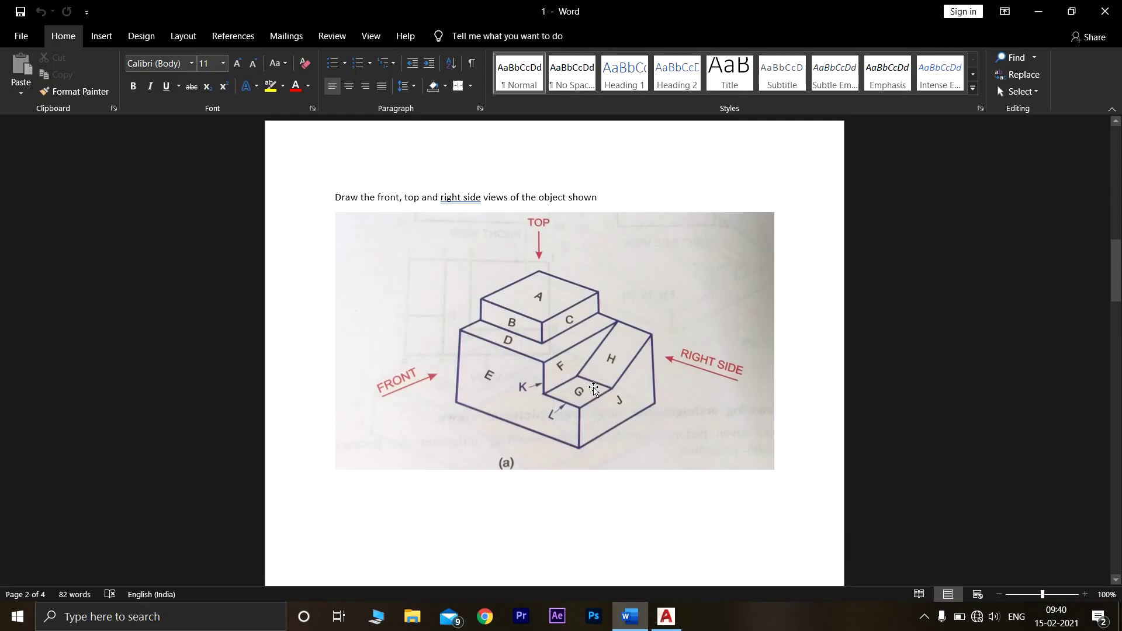
click(666, 616)
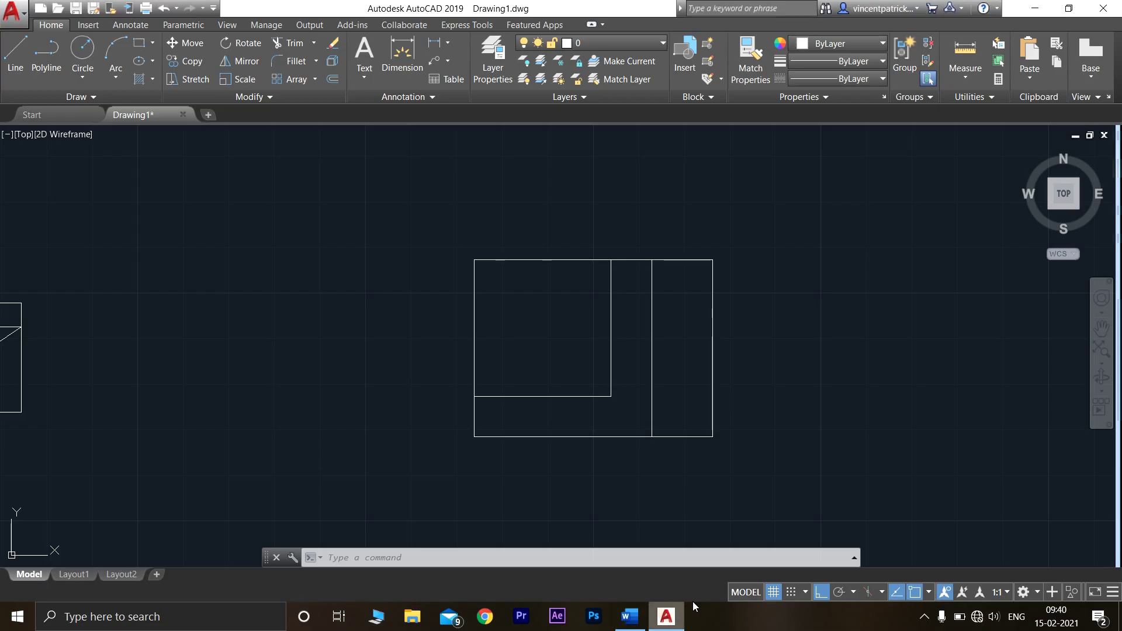
click(9, 52)
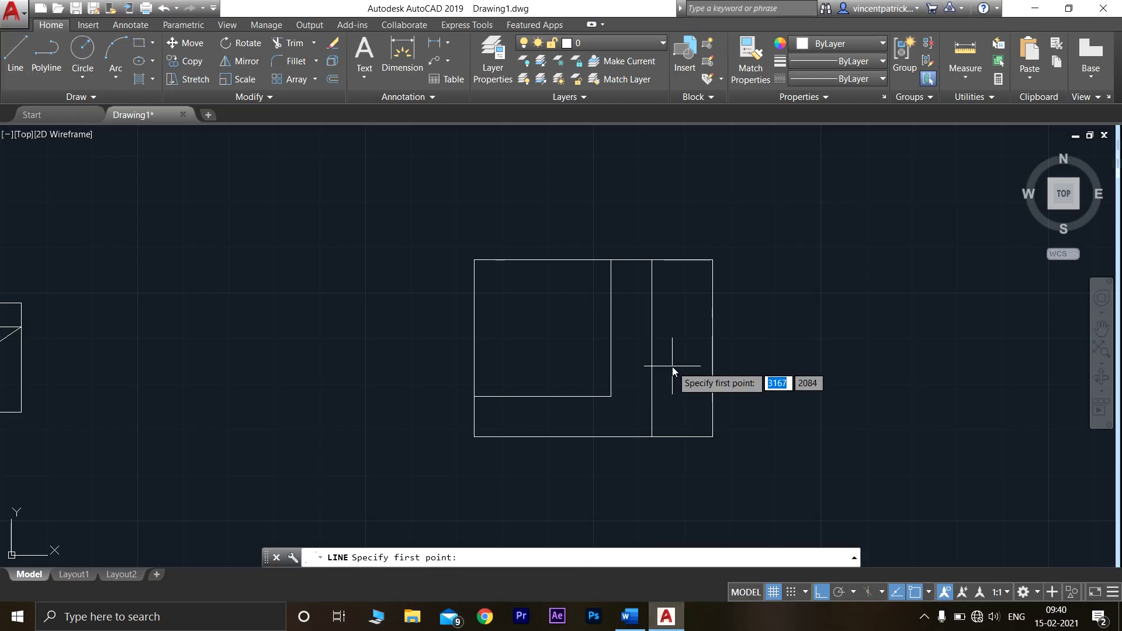
click(637, 373)
click(728, 382)
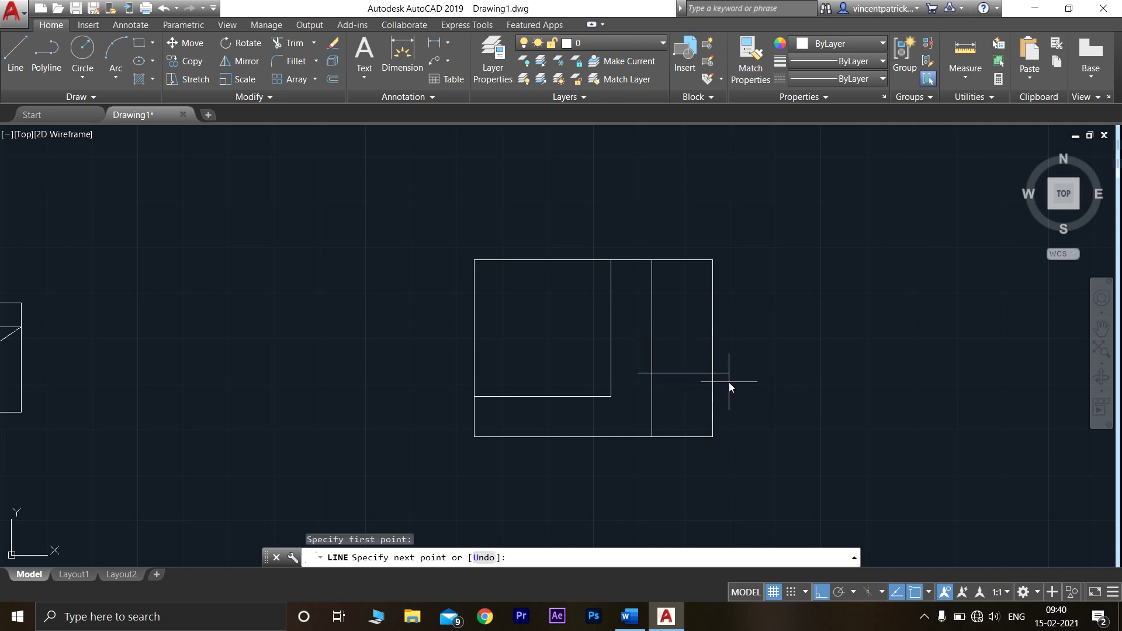
key(Return)
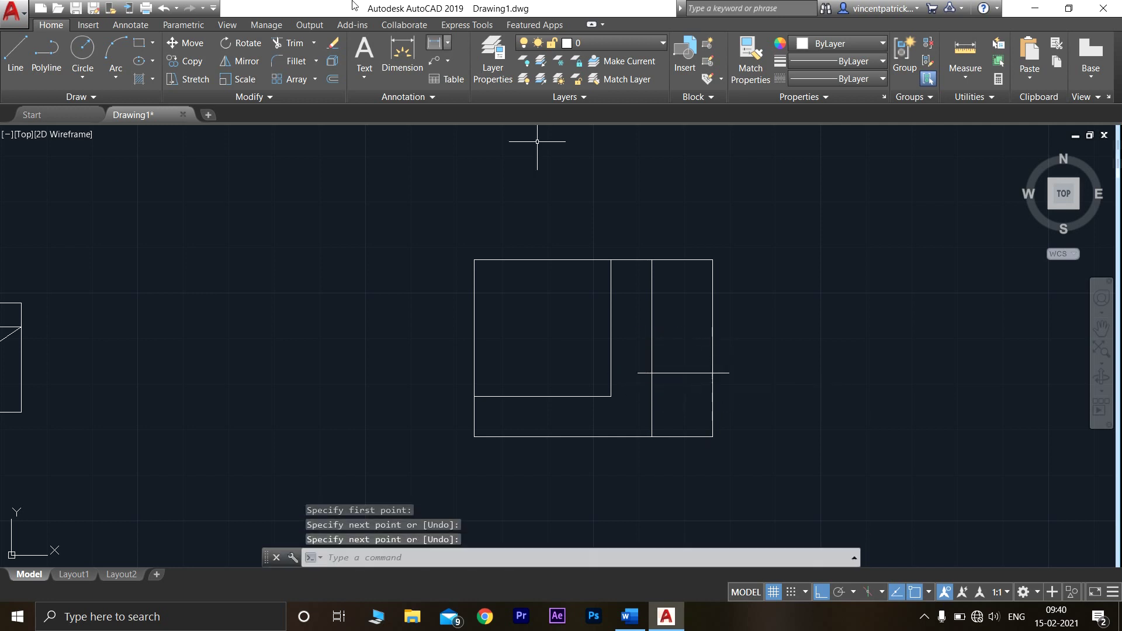
Step: Trim both overhanging ends of the horizontal line, using the strip's two vertical edges as cutting edges
click(289, 43)
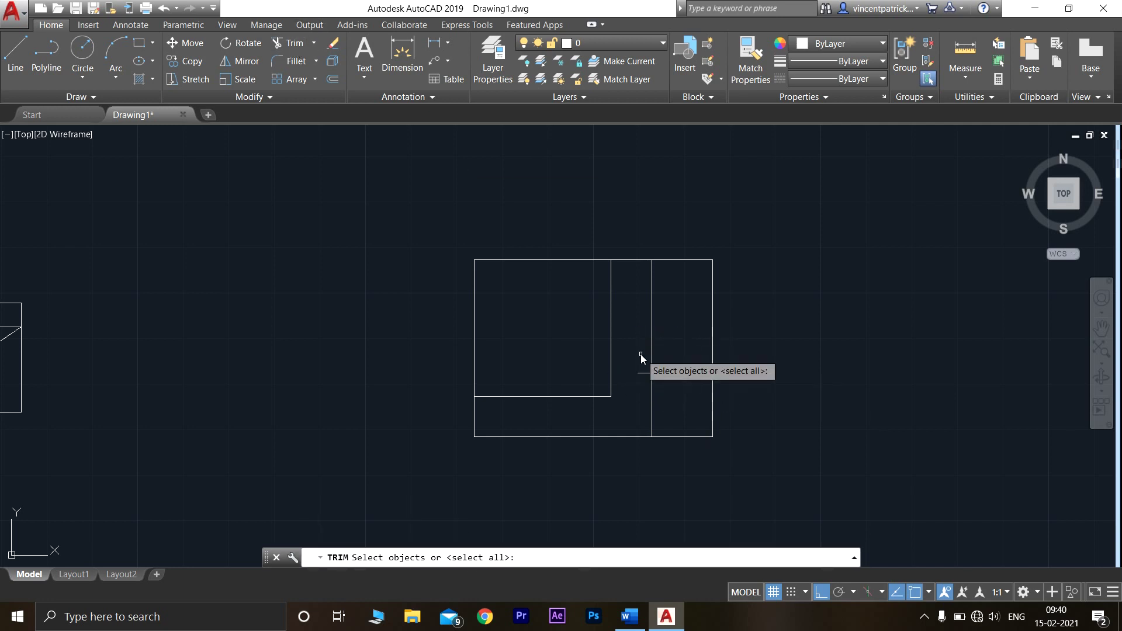
click(652, 406)
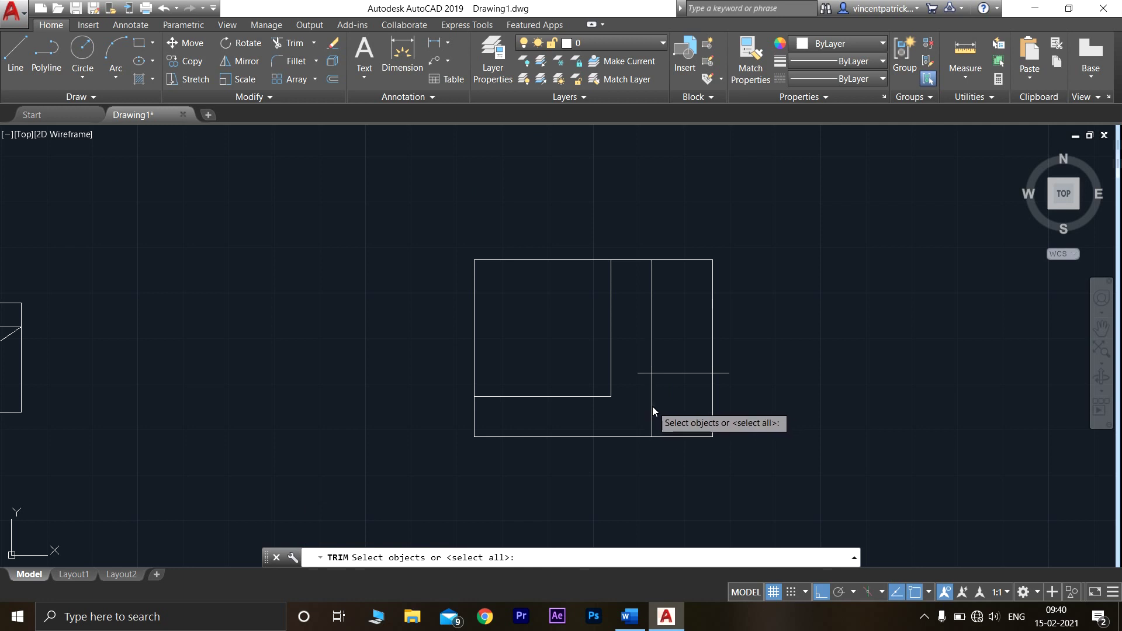
click(712, 408)
key(Return)
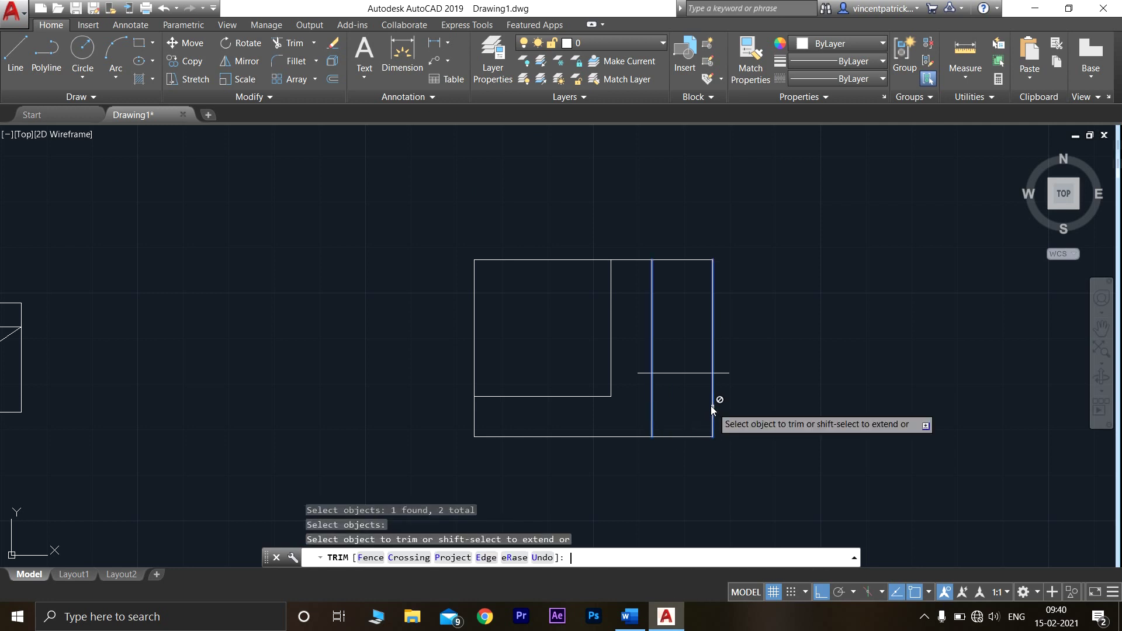
click(722, 375)
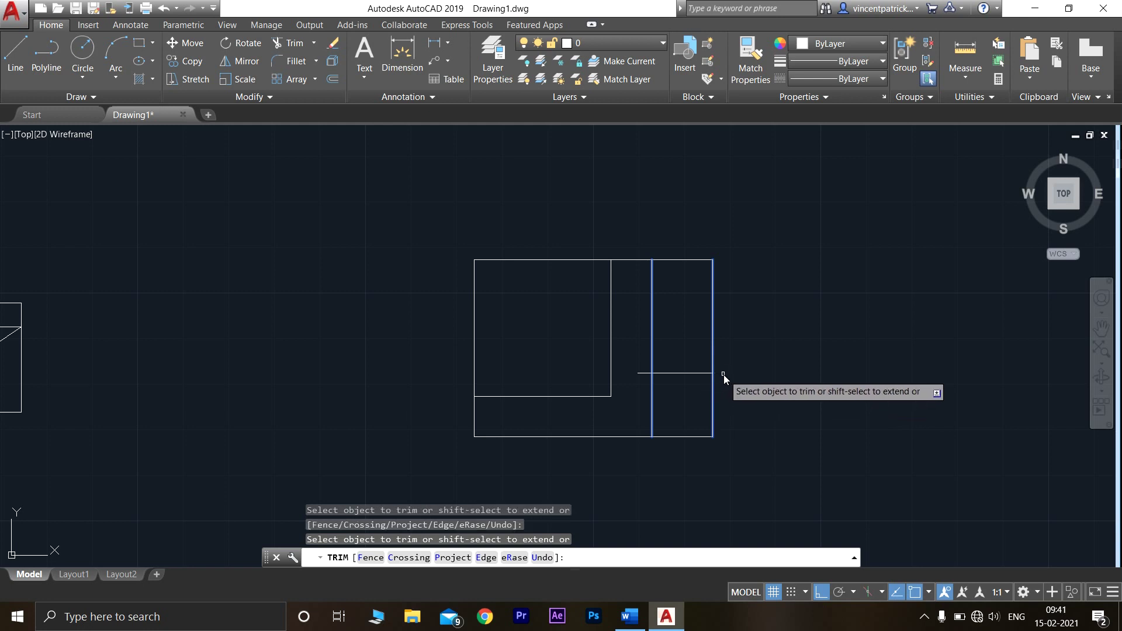
click(647, 371)
key(Return)
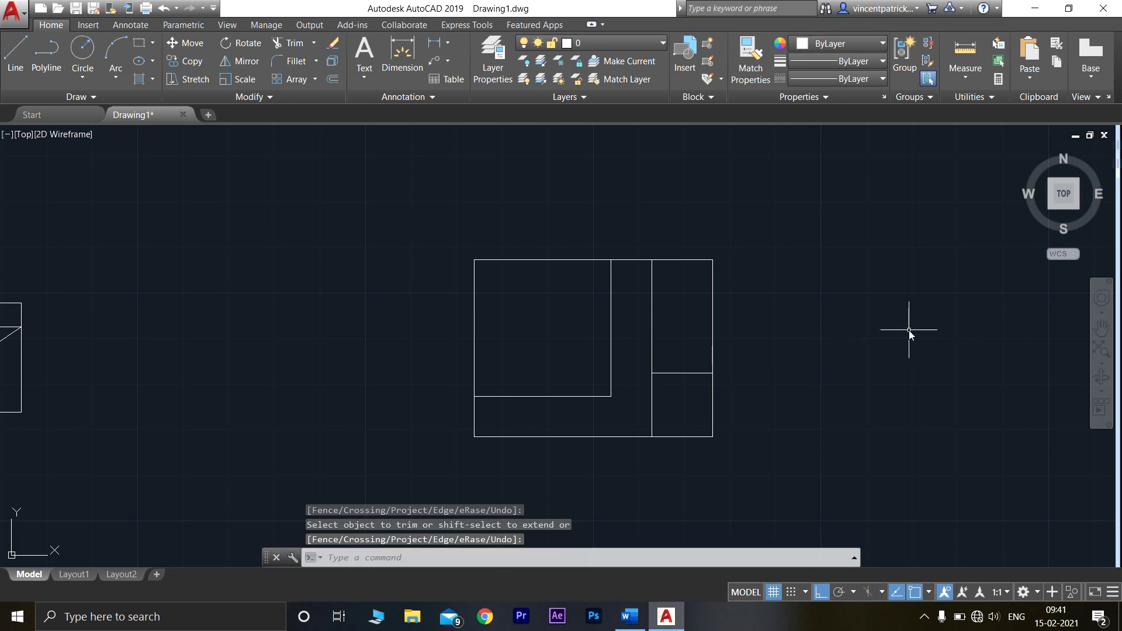
Step: Compare the pictured object in Word with the completed top view and the other two views in AutoCAD
click(629, 617)
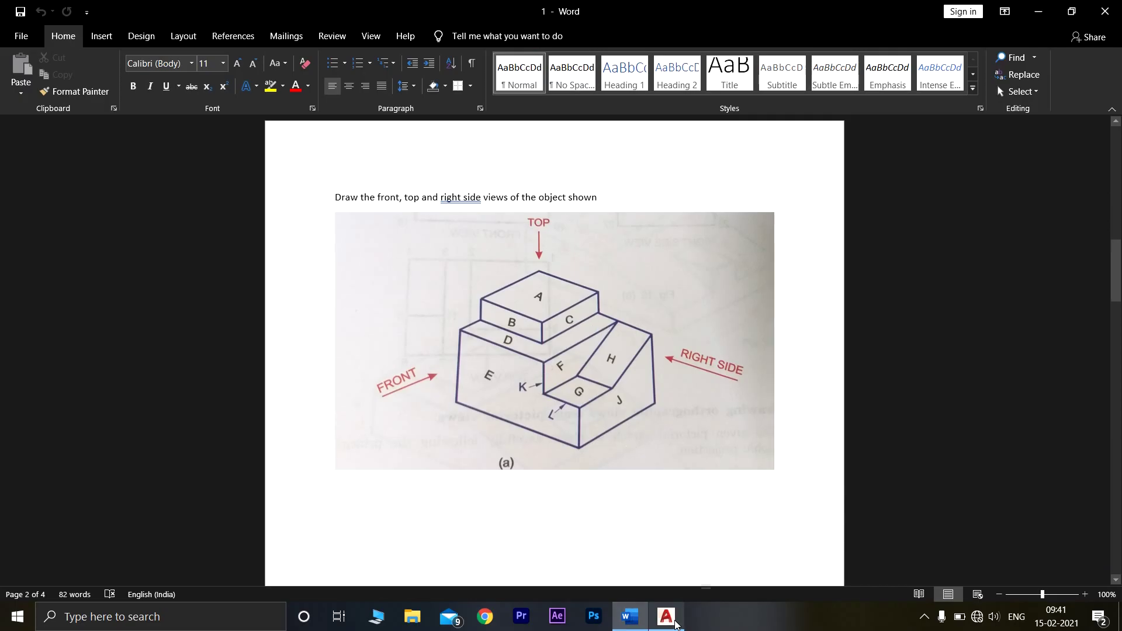
click(666, 617)
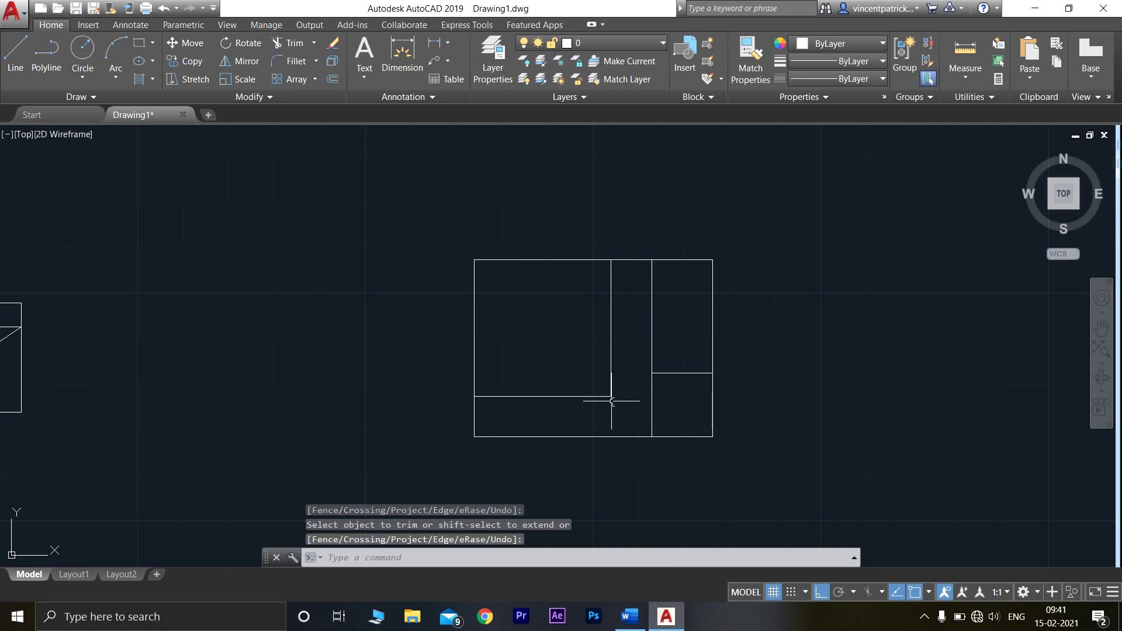
scroll(403, 393, down, 4)
mouse_move(350, 408)
middle_down()
mouse_move(350, 418)
mouse_move(620, 349)
middle_up()
scroll(620, 350, up, 6)
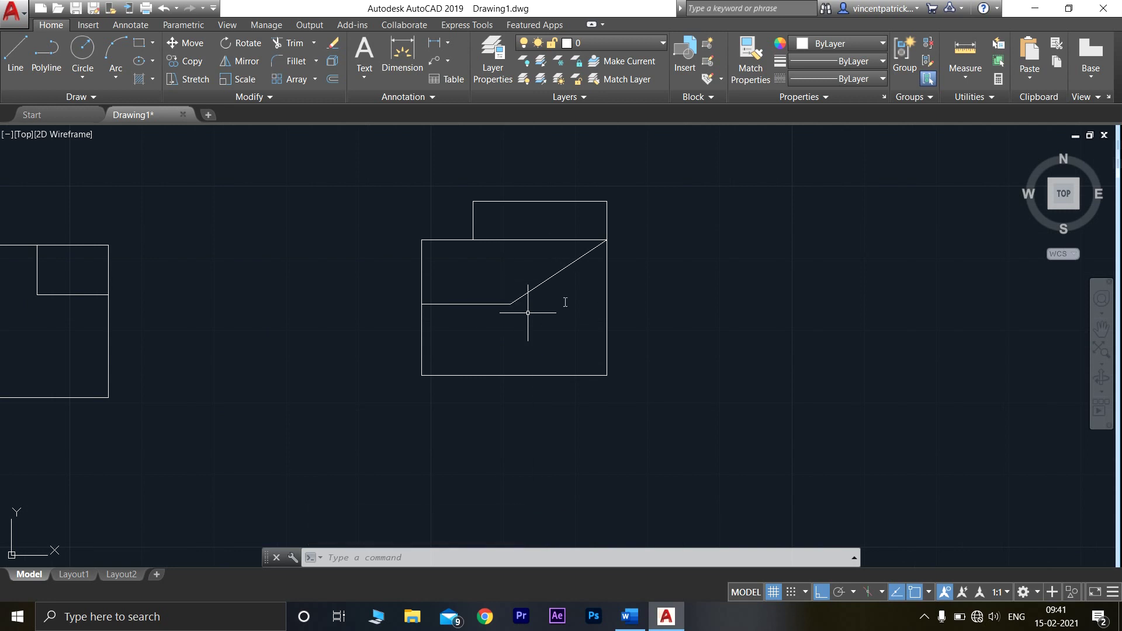
mouse_move(278, 333)
middle_down()
mouse_move(292, 343)
mouse_move(603, 308)
middle_up()
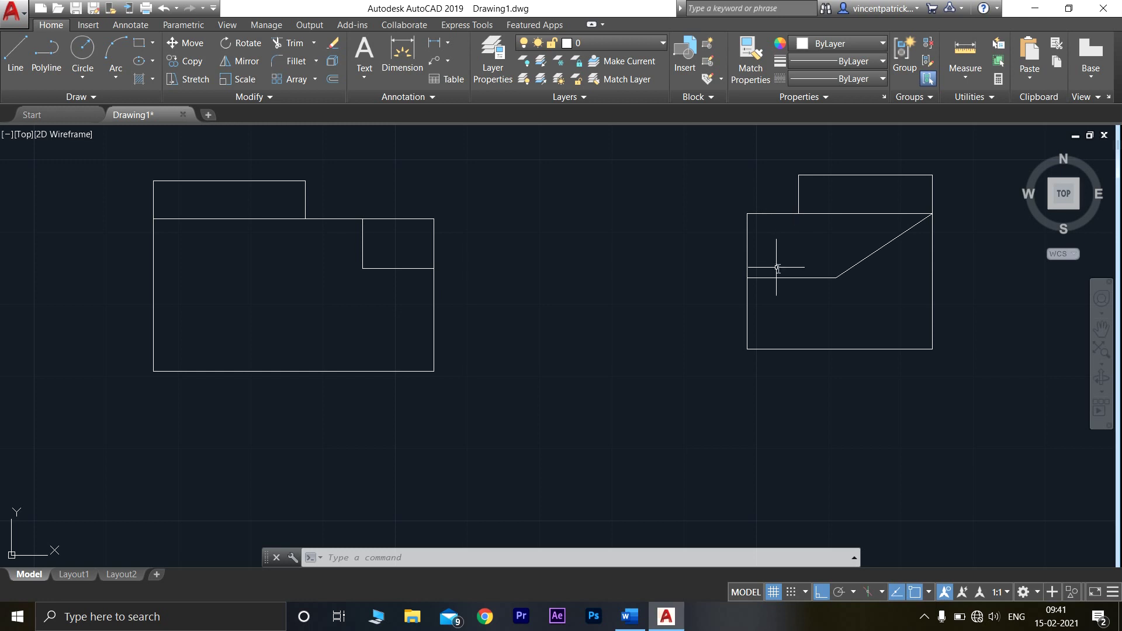